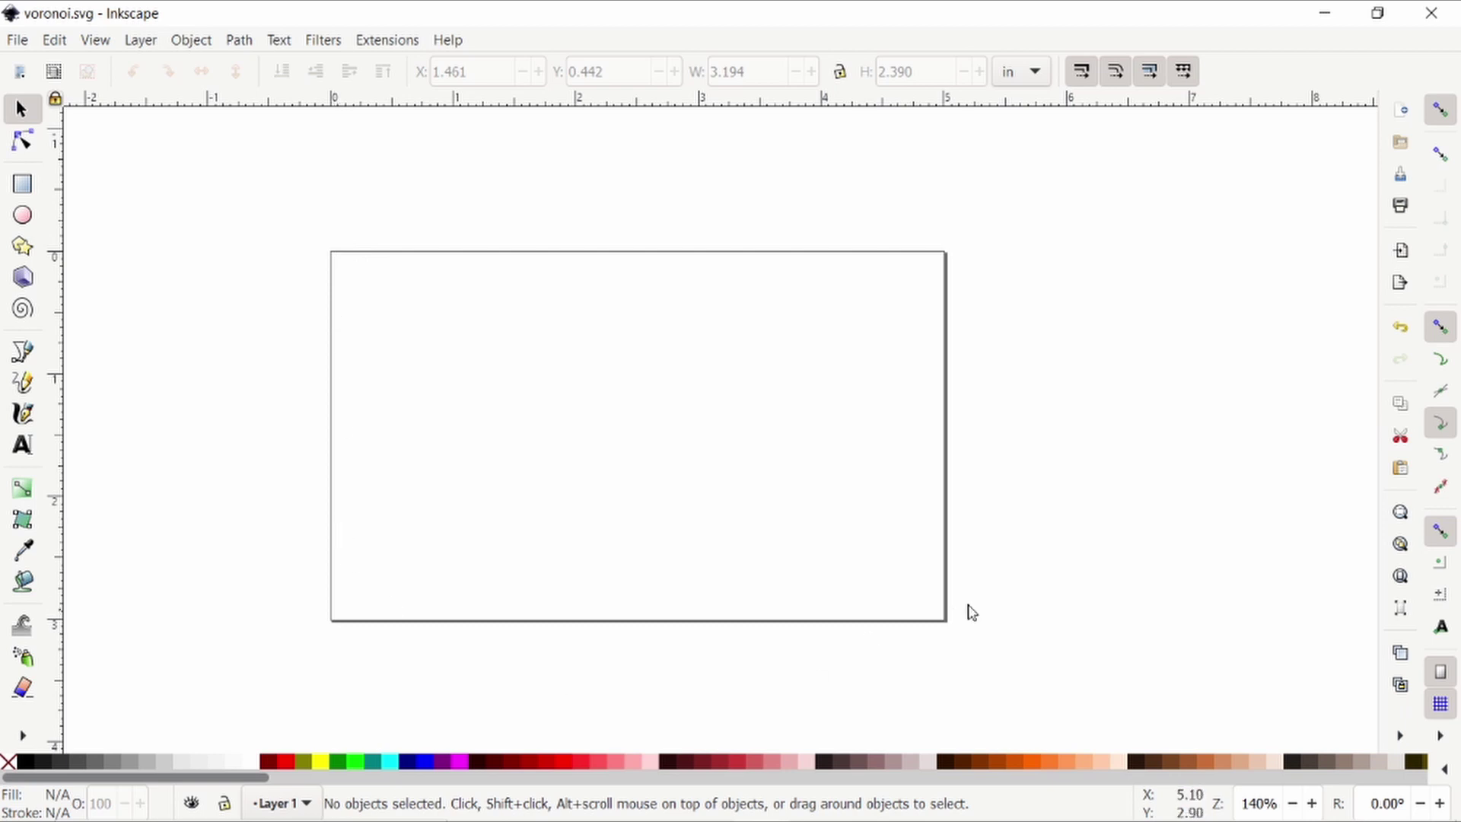
Draw a 5.006 × 3.006 in rectangle covering the whole page, with page-border snapping enabled
{"action": "left_click", "coordinate": [22, 185]}
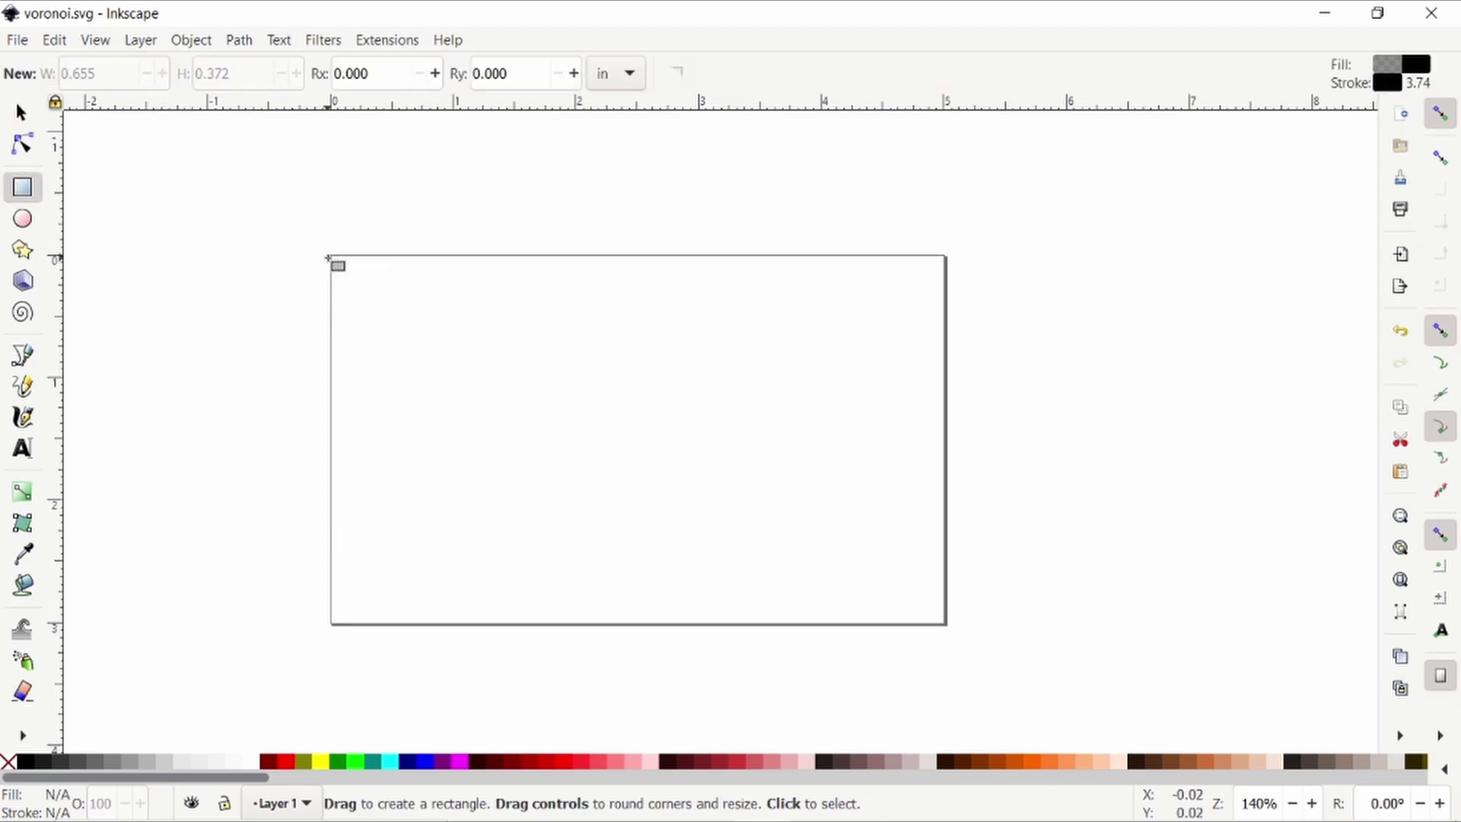
{"action": "left_click_drag", "start_coordinate": [332, 254], "coordinate": [944, 623]}
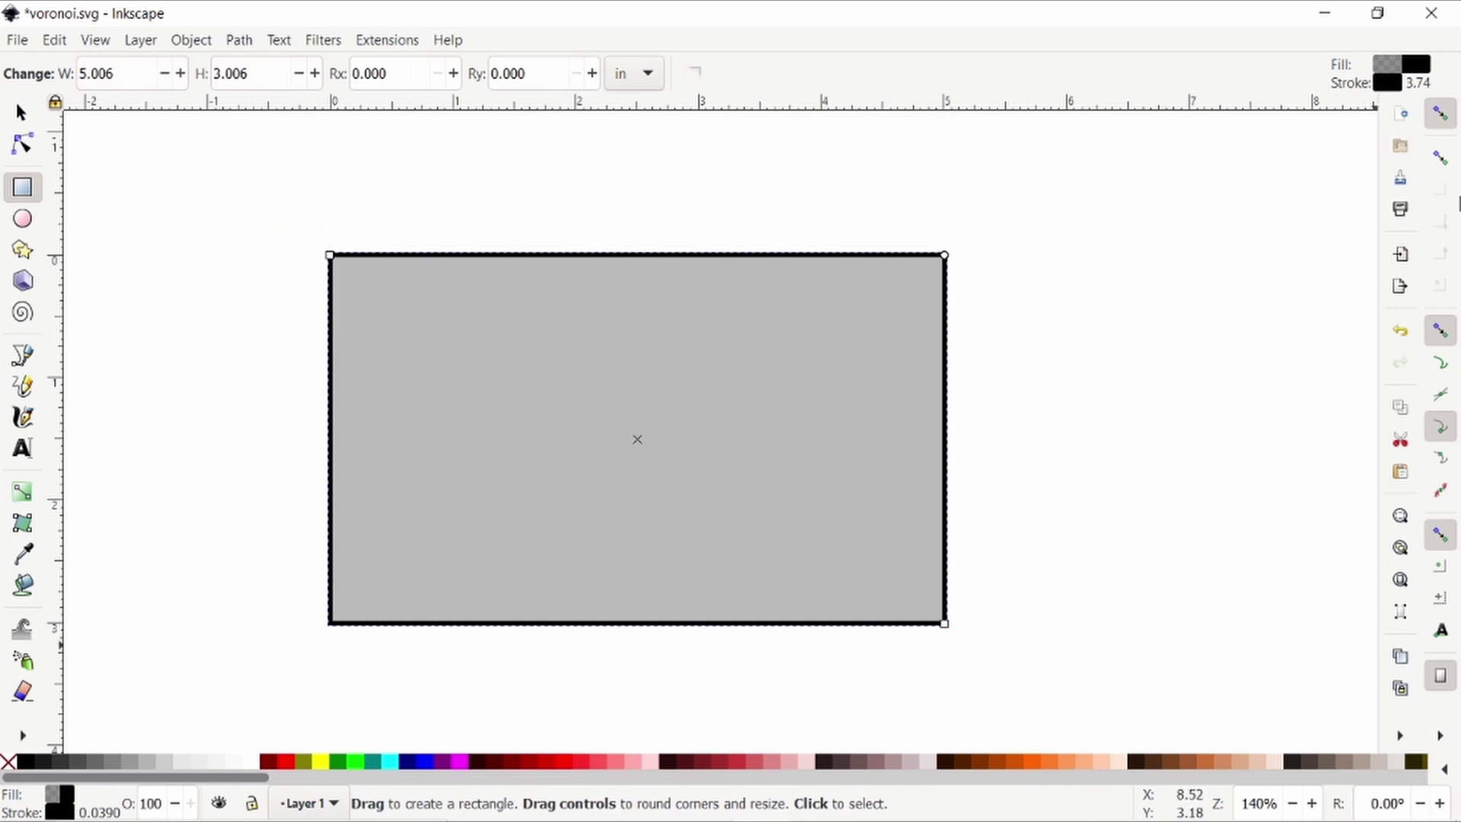
{"action": "left_click", "coordinate": [1441, 687]}
Set the rectangle's fill to No paint in Fill and Stroke, leaving only its black outline
{"action": "left_click", "coordinate": [202, 43]}
{"action": "left_click", "coordinate": [228, 91]}
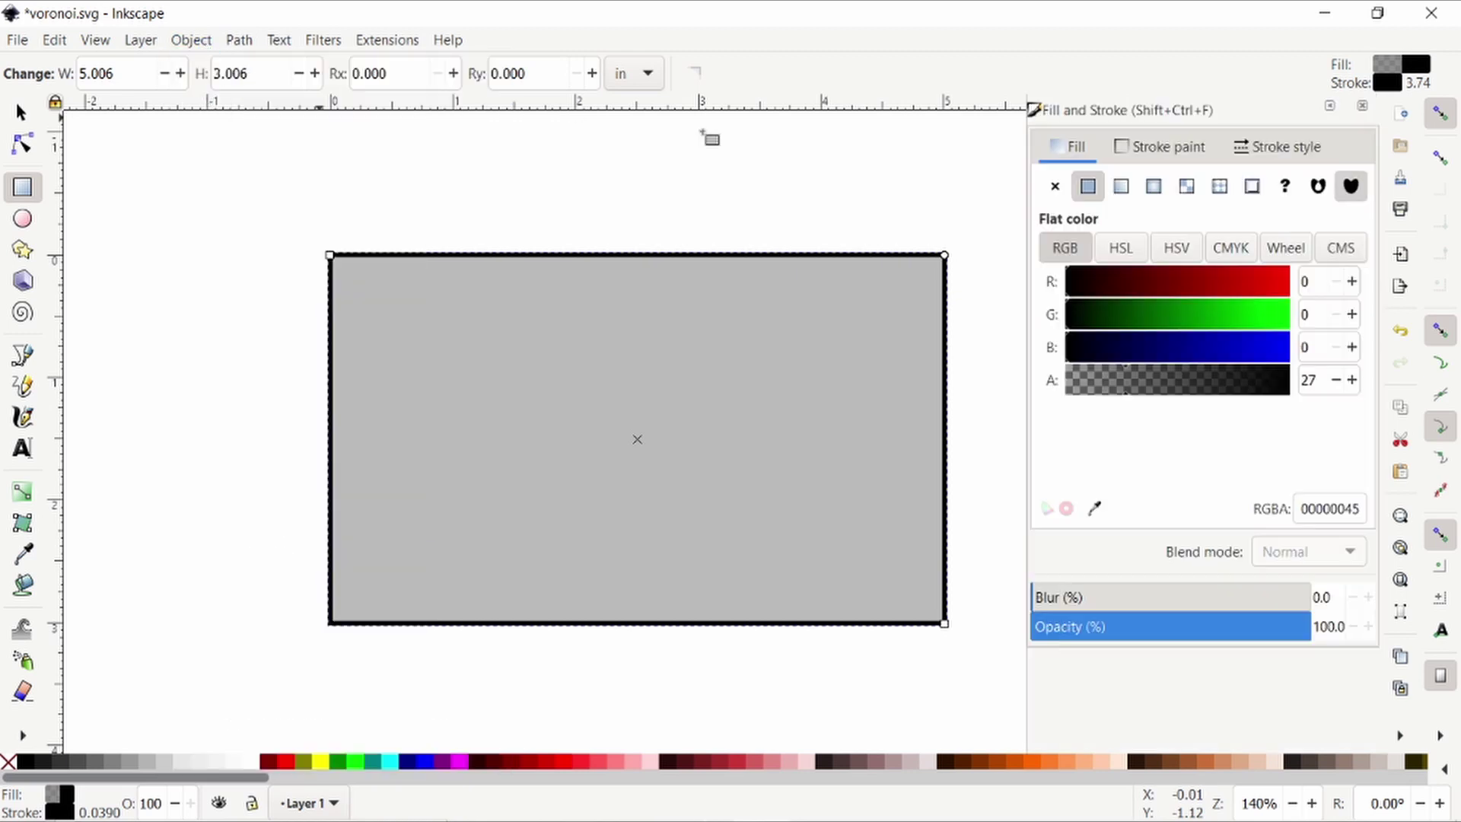
{"action": "left_click", "coordinate": [1054, 186]}
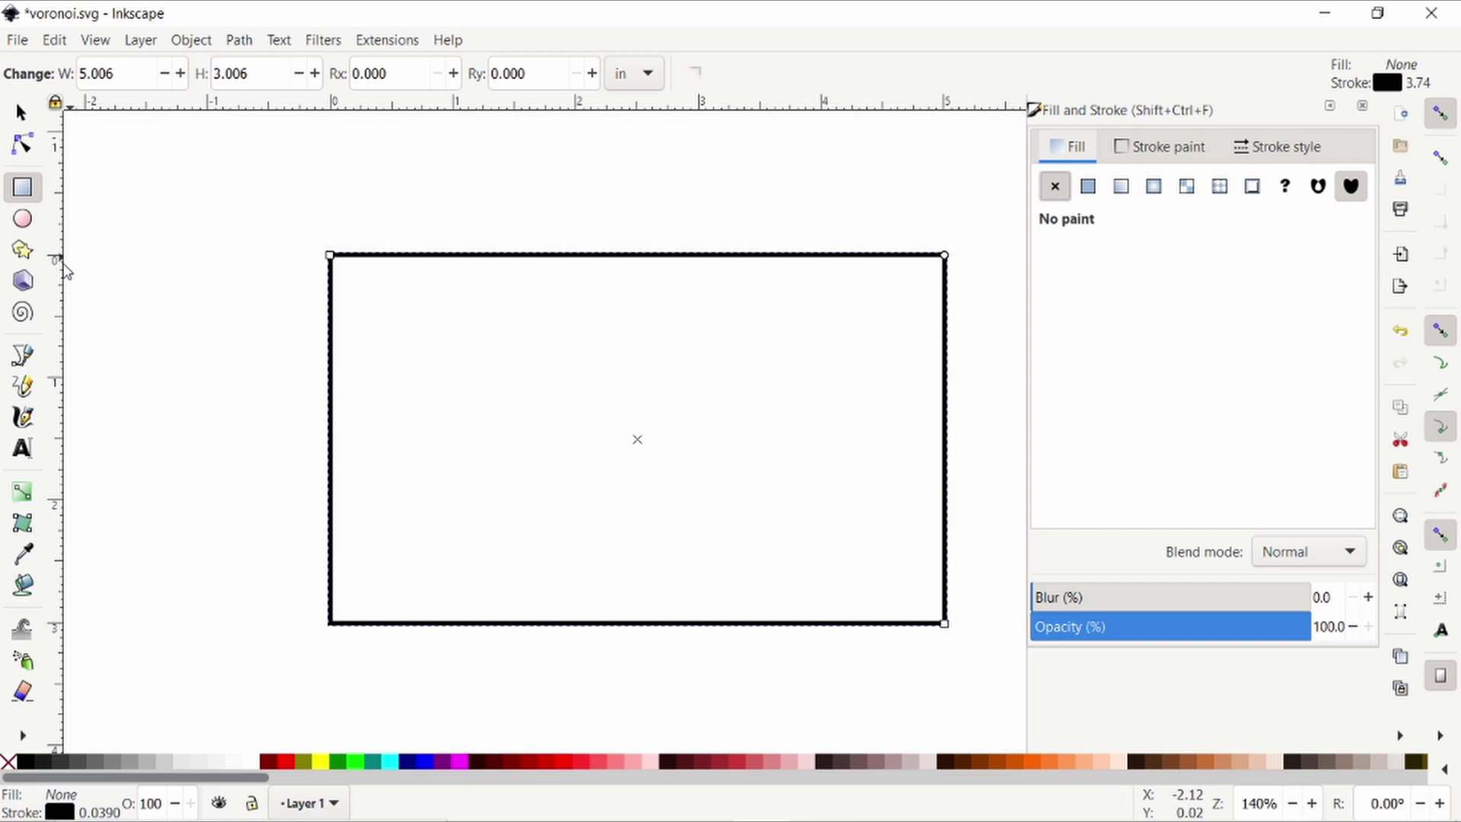
Draw five circles and ellipses of different sizes scattered inside the rectangle
{"action": "left_click", "coordinate": [22, 220]}
{"action": "left_click_drag", "start_coordinate": [421, 317], "coordinate": [471, 364]}
{"action": "left_click_drag", "start_coordinate": [761, 313], "coordinate": [806, 370]}
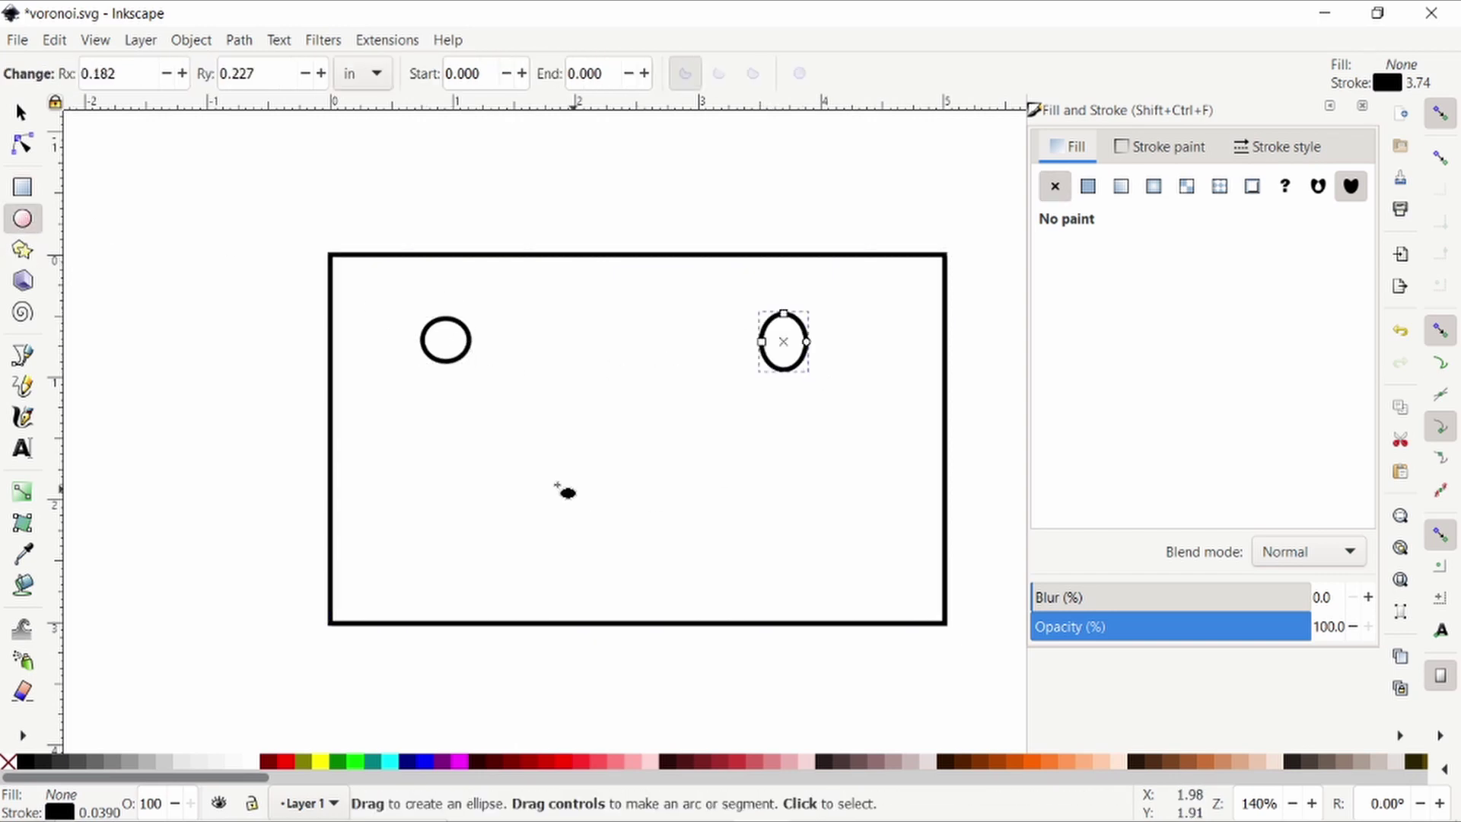
{"action": "left_click_drag", "start_coordinate": [489, 477], "coordinate": [548, 510]}
{"action": "left_click_drag", "start_coordinate": [632, 380], "coordinate": [673, 419]}
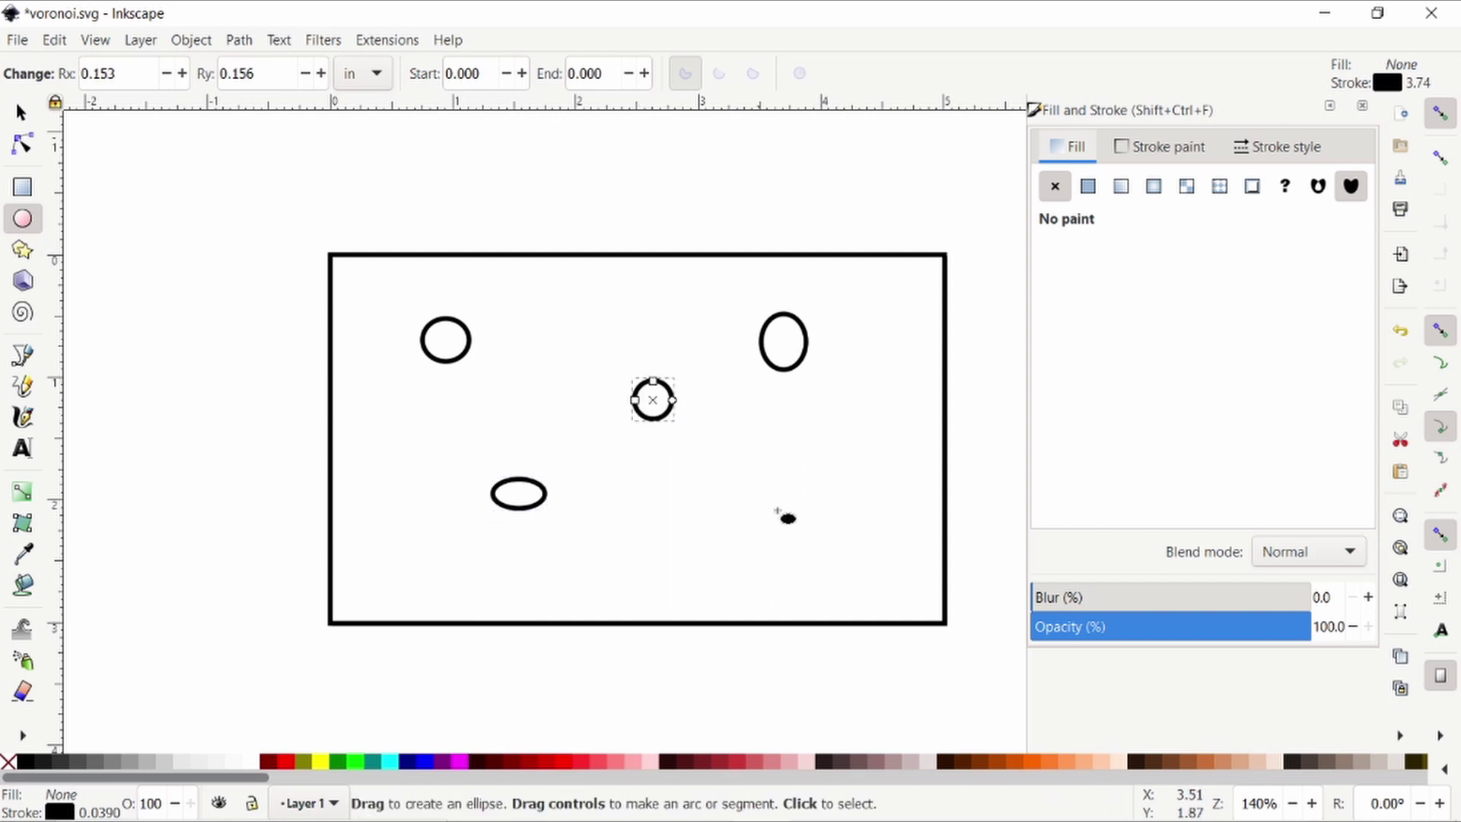
{"action": "left_click_drag", "start_coordinate": [777, 501], "coordinate": [860, 570]}
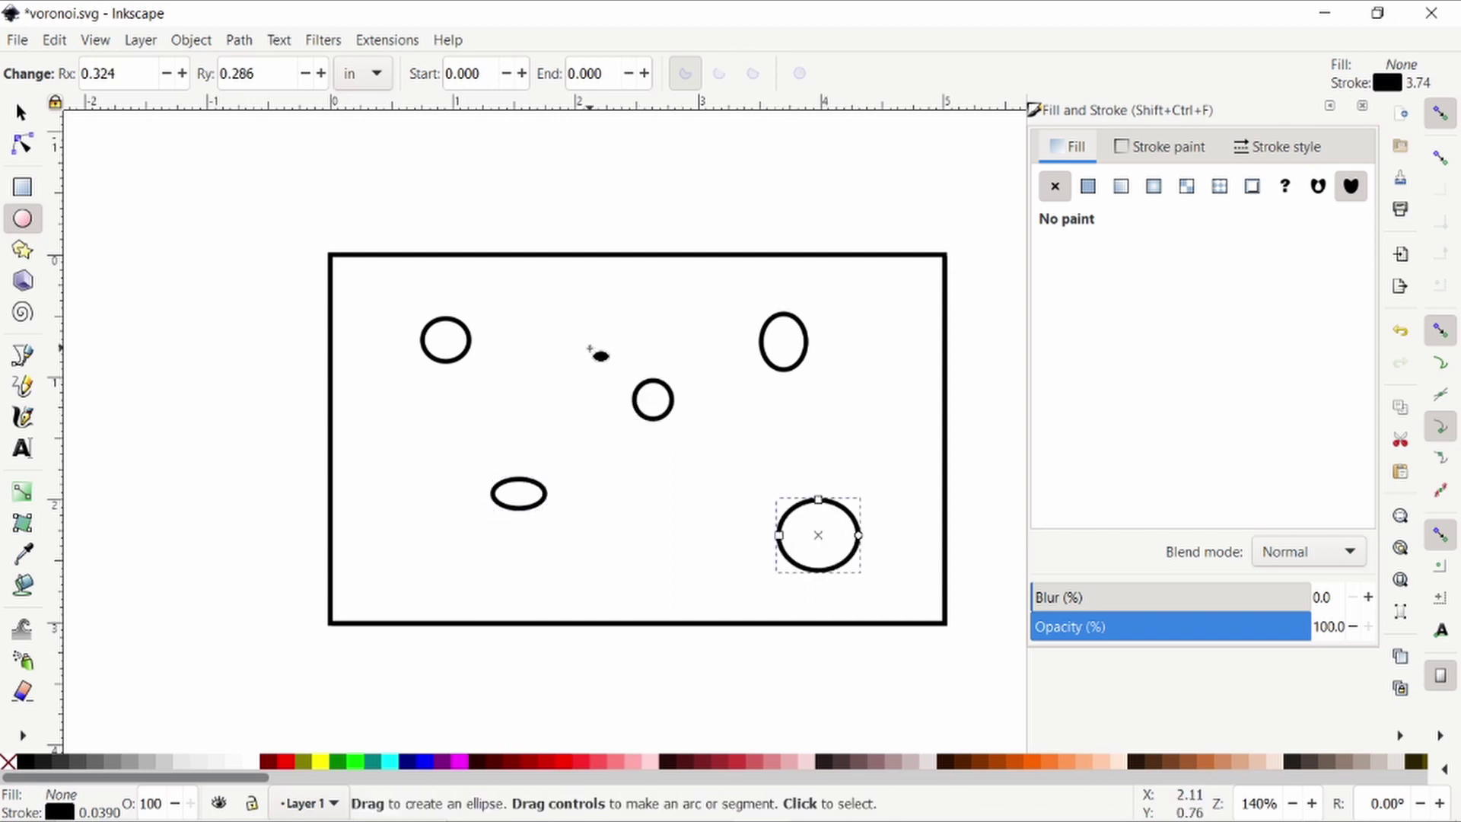
Select all five ellipses together with the Selector
{"action": "left_click", "coordinate": [552, 361]}
{"action": "key", "text": "s"}
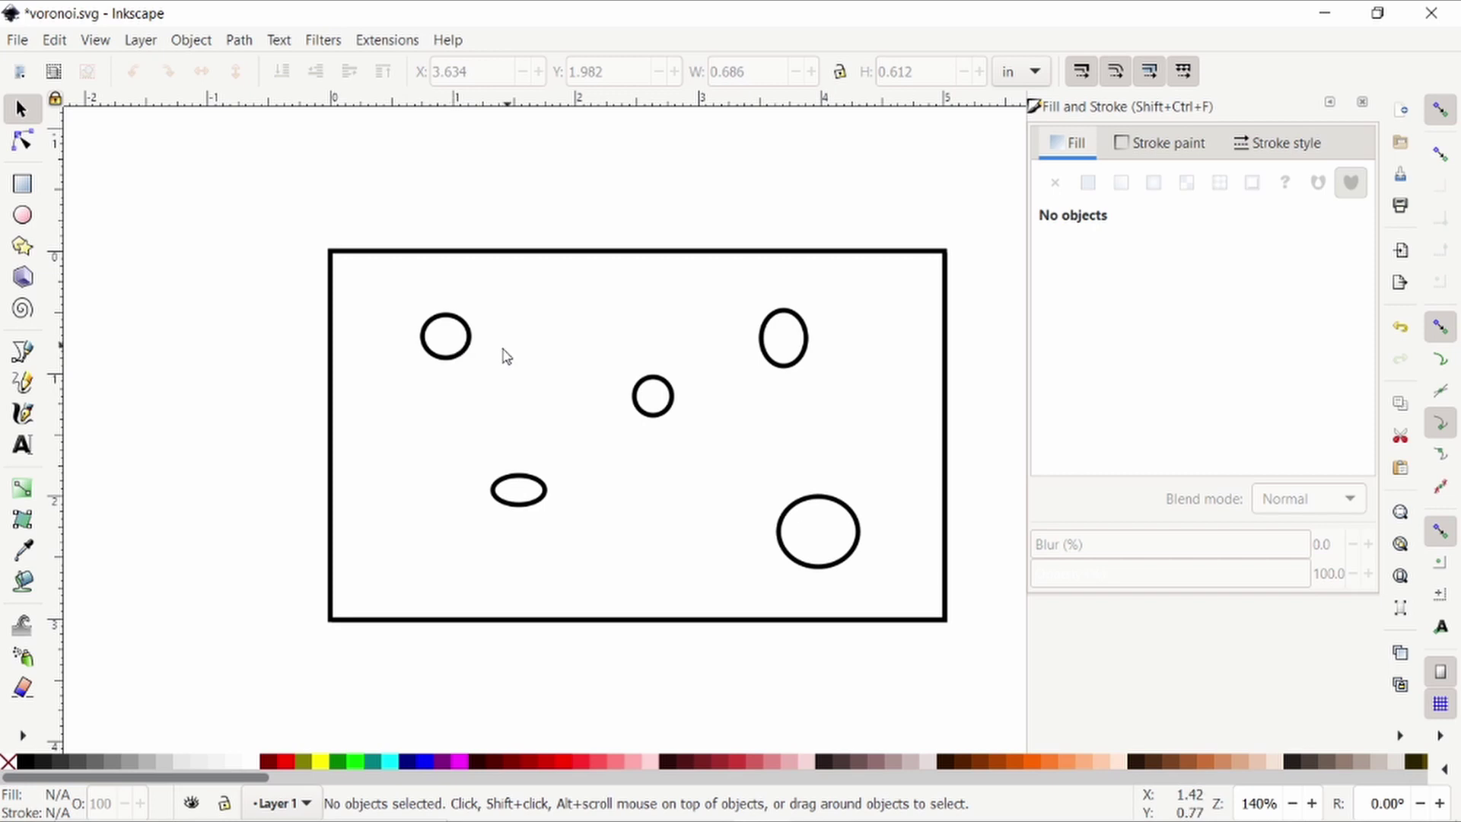
{"action": "left_click", "coordinate": [470, 352]}
{"action": "left_click", "coordinate": [645, 388], "text": "shift"}
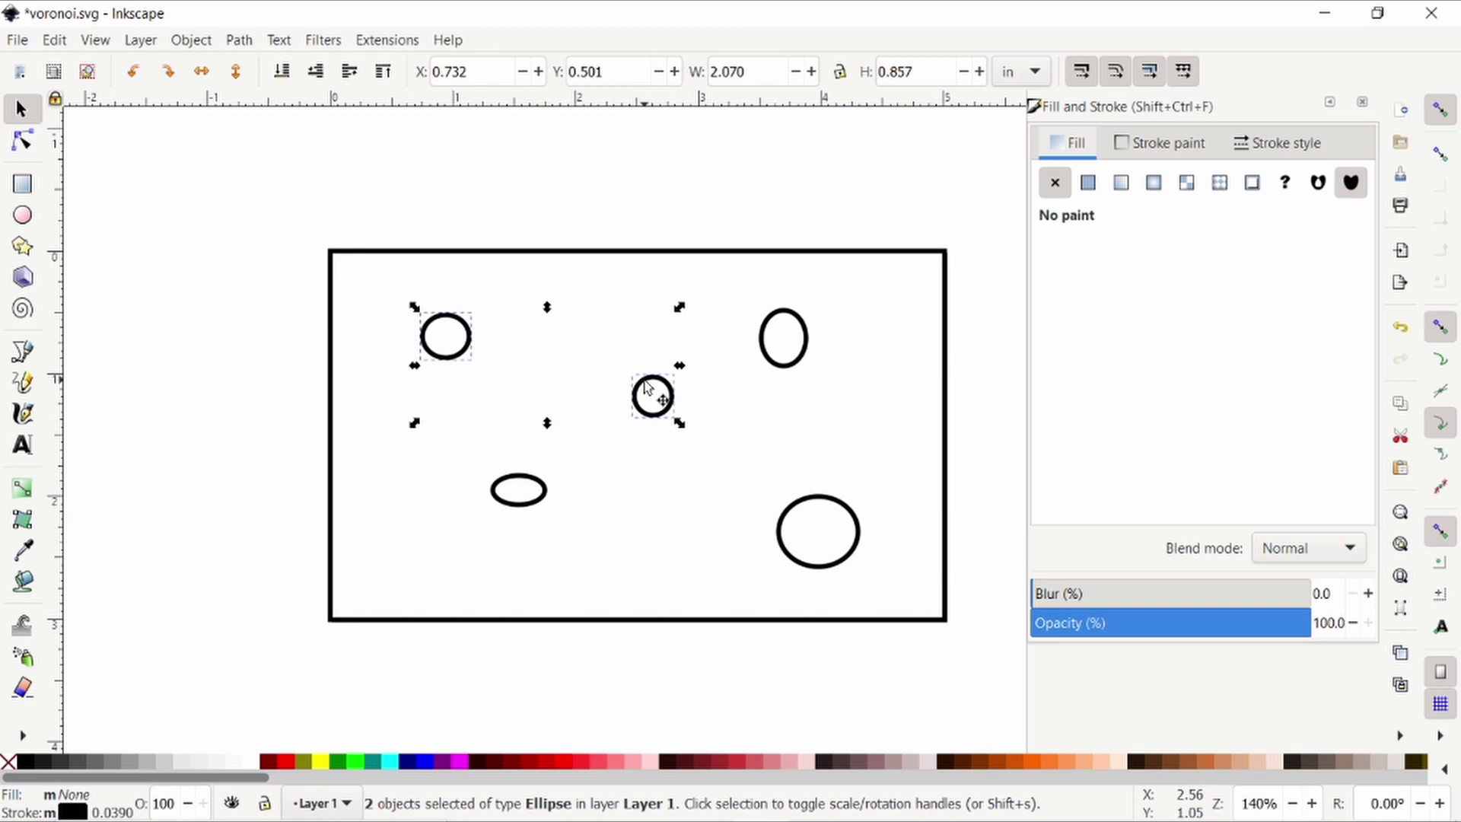
{"action": "left_click", "coordinate": [759, 338], "text": "shift"}
{"action": "left_click", "coordinate": [790, 504], "text": "shift"}
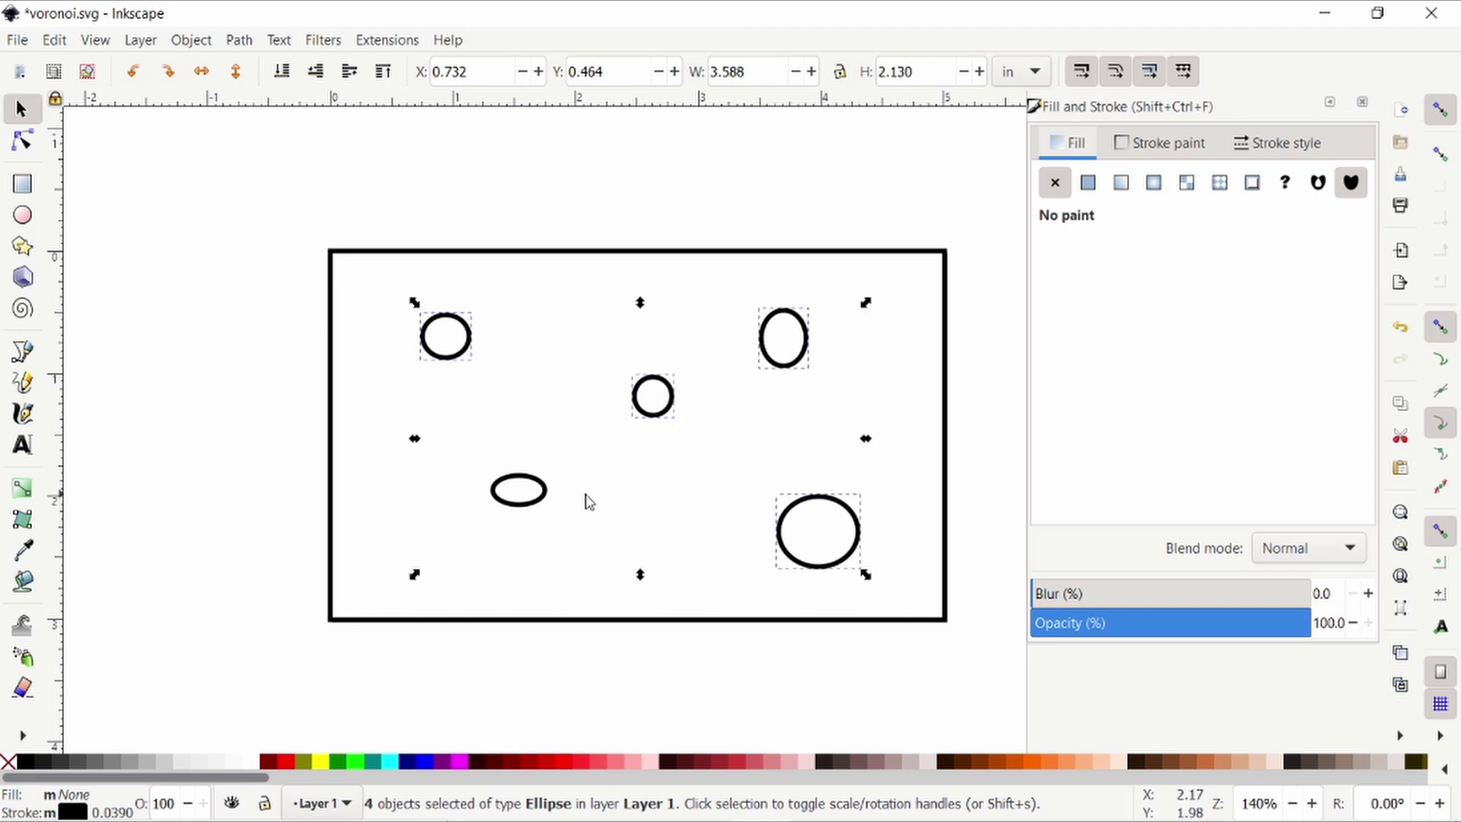
{"action": "left_click", "coordinate": [523, 498], "text": "shift"}
Apply Generate from Path > Voronoi Diagram to the five ellipses, with live preview on
{"action": "left_click", "coordinate": [403, 45]}
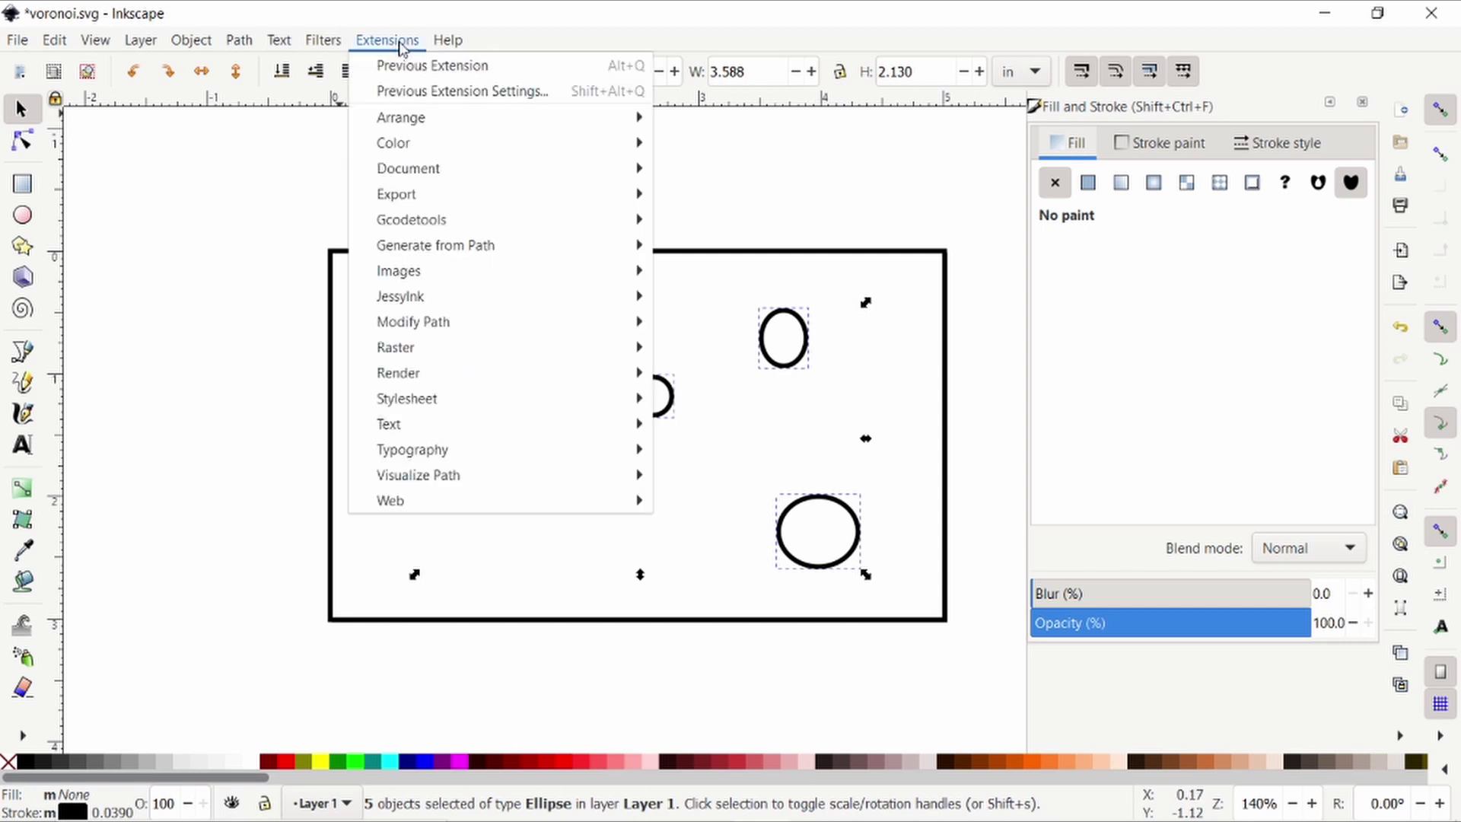
{"action": "mouse_move", "coordinate": [484, 245]}
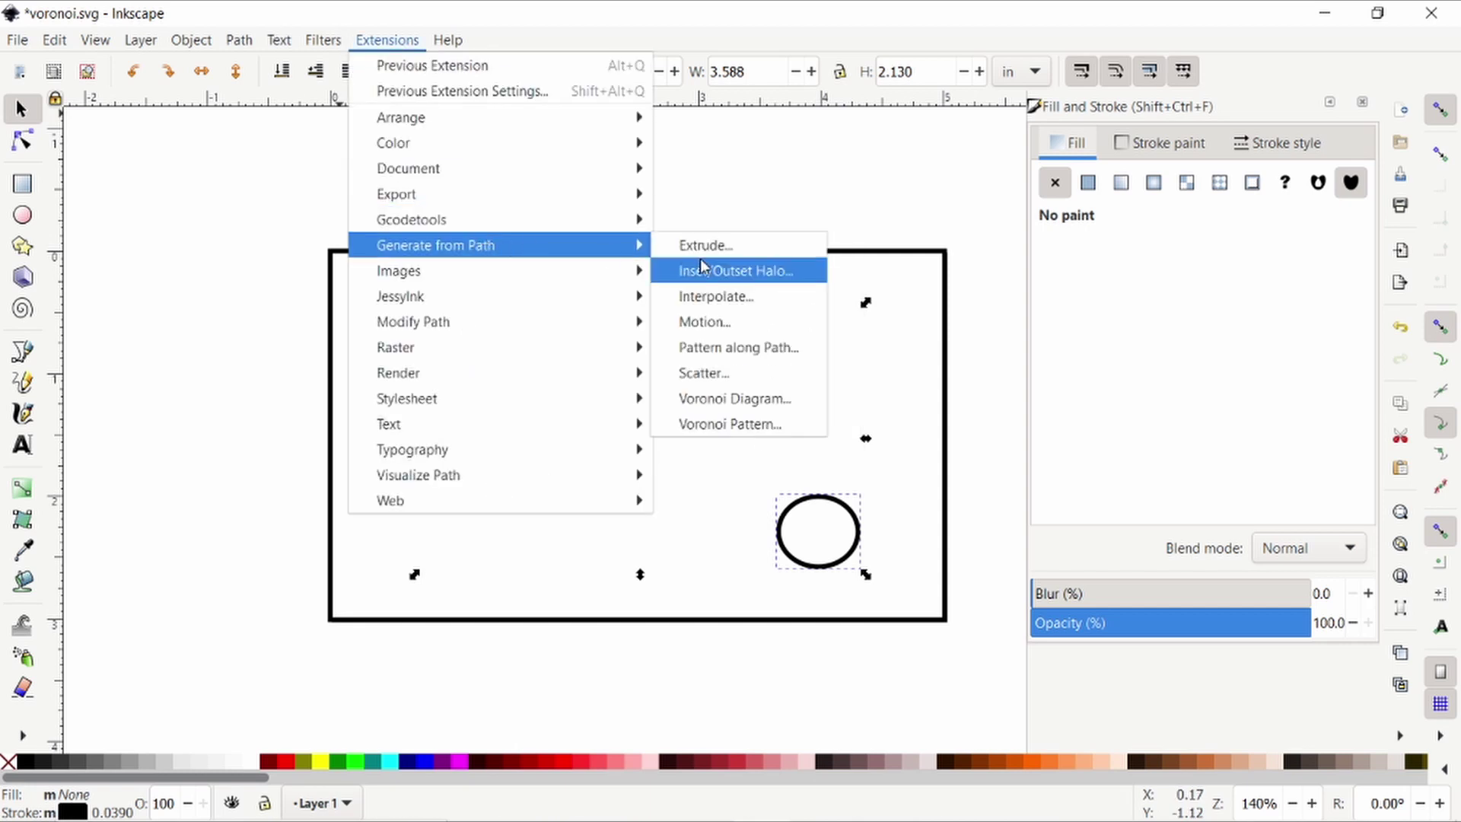
{"action": "left_click", "coordinate": [796, 409]}
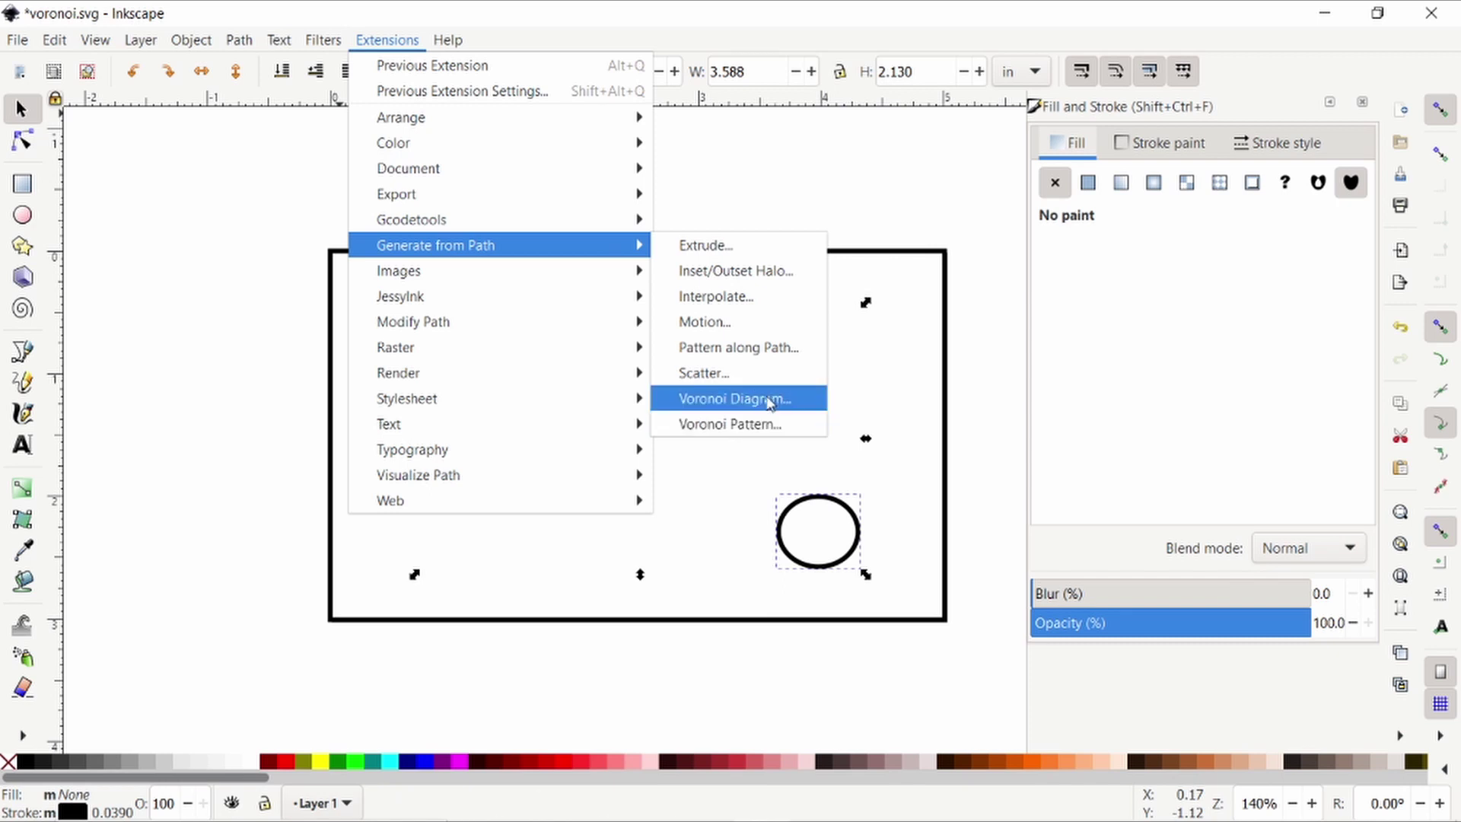
{"action": "left_click", "coordinate": [798, 403]}
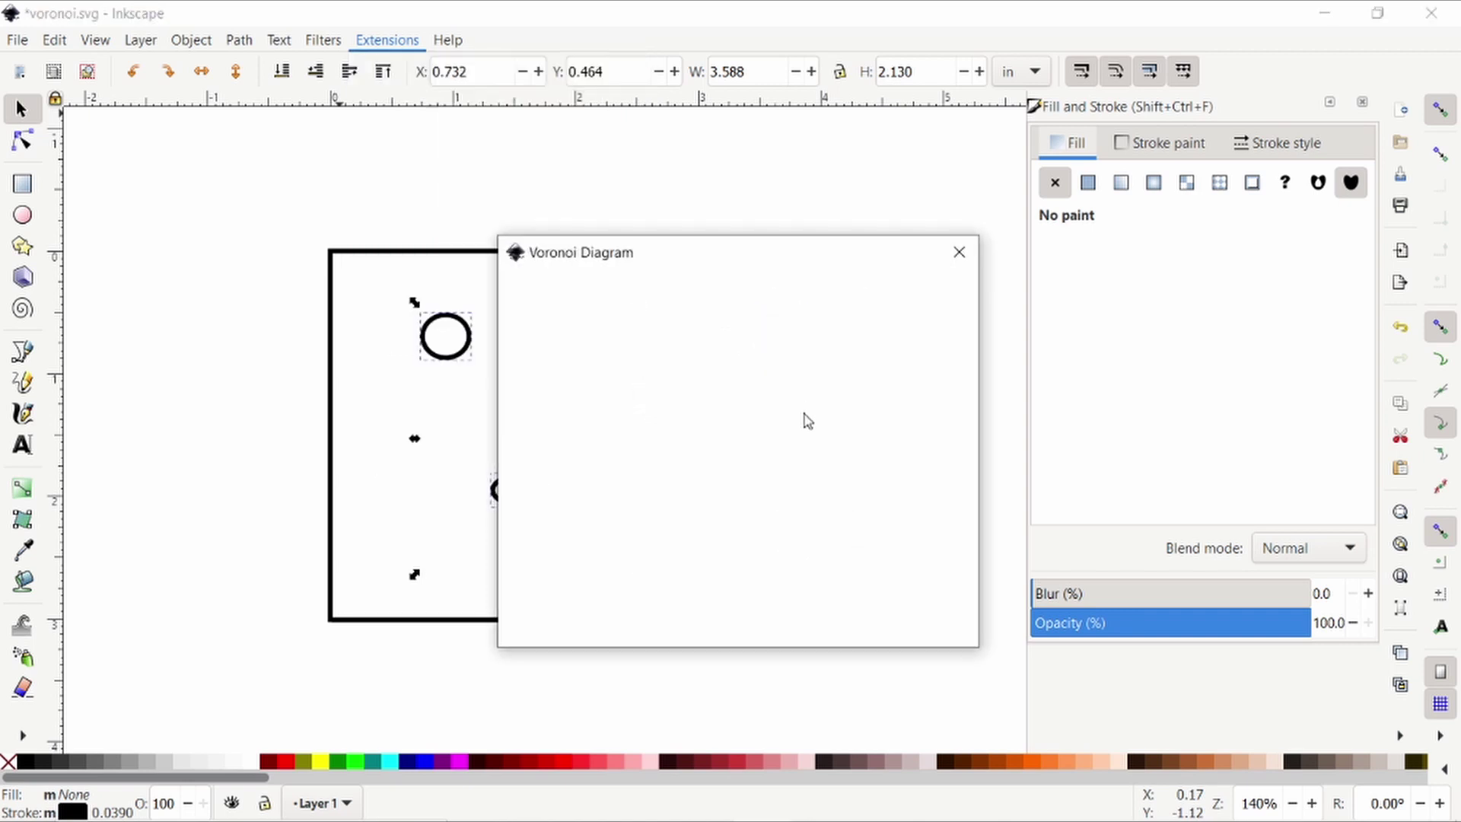
{"action": "left_click_drag", "start_coordinate": [750, 257], "coordinate": [1164, 219]}
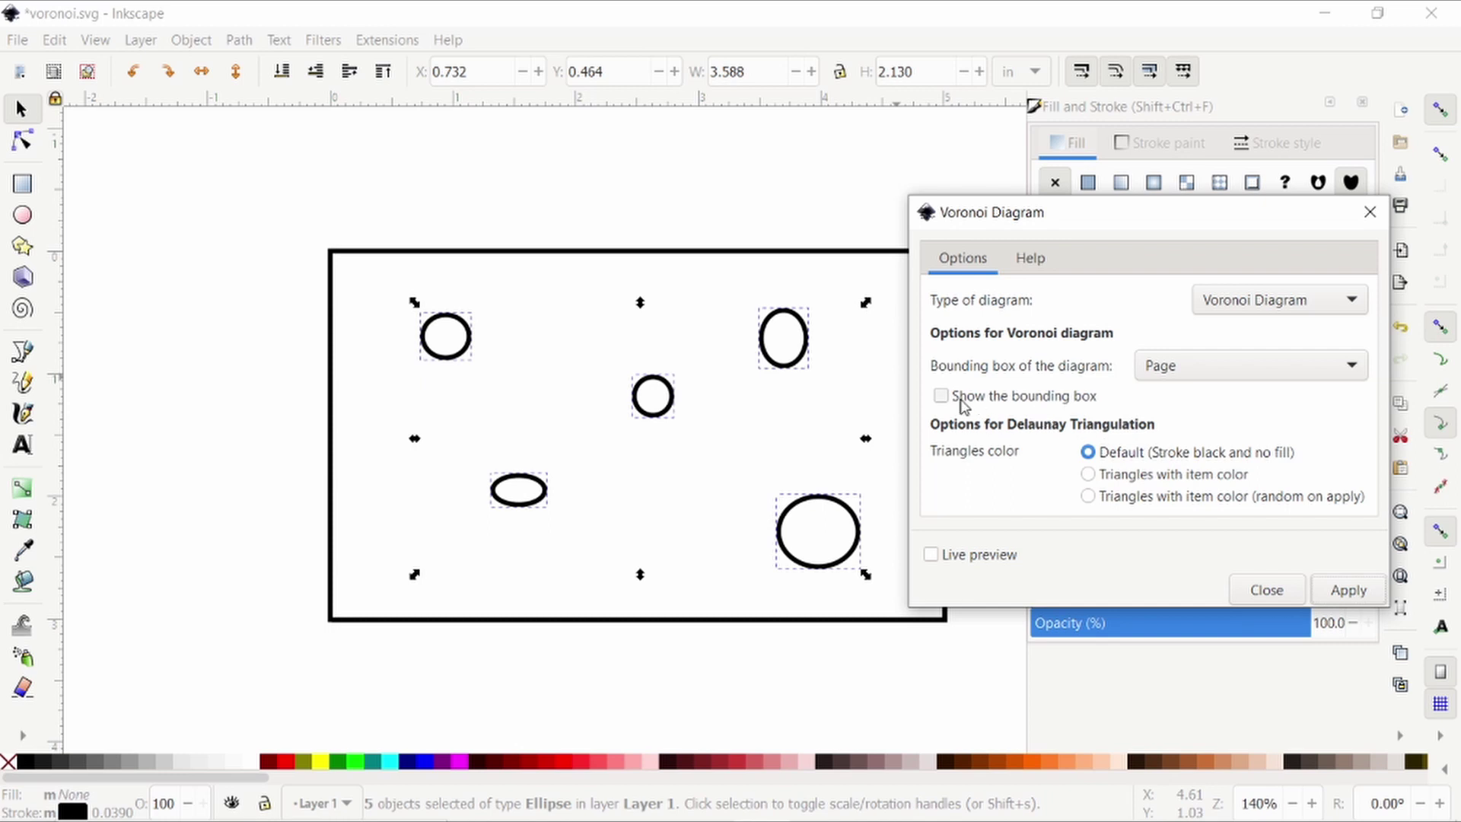
{"action": "left_click", "coordinate": [930, 557]}
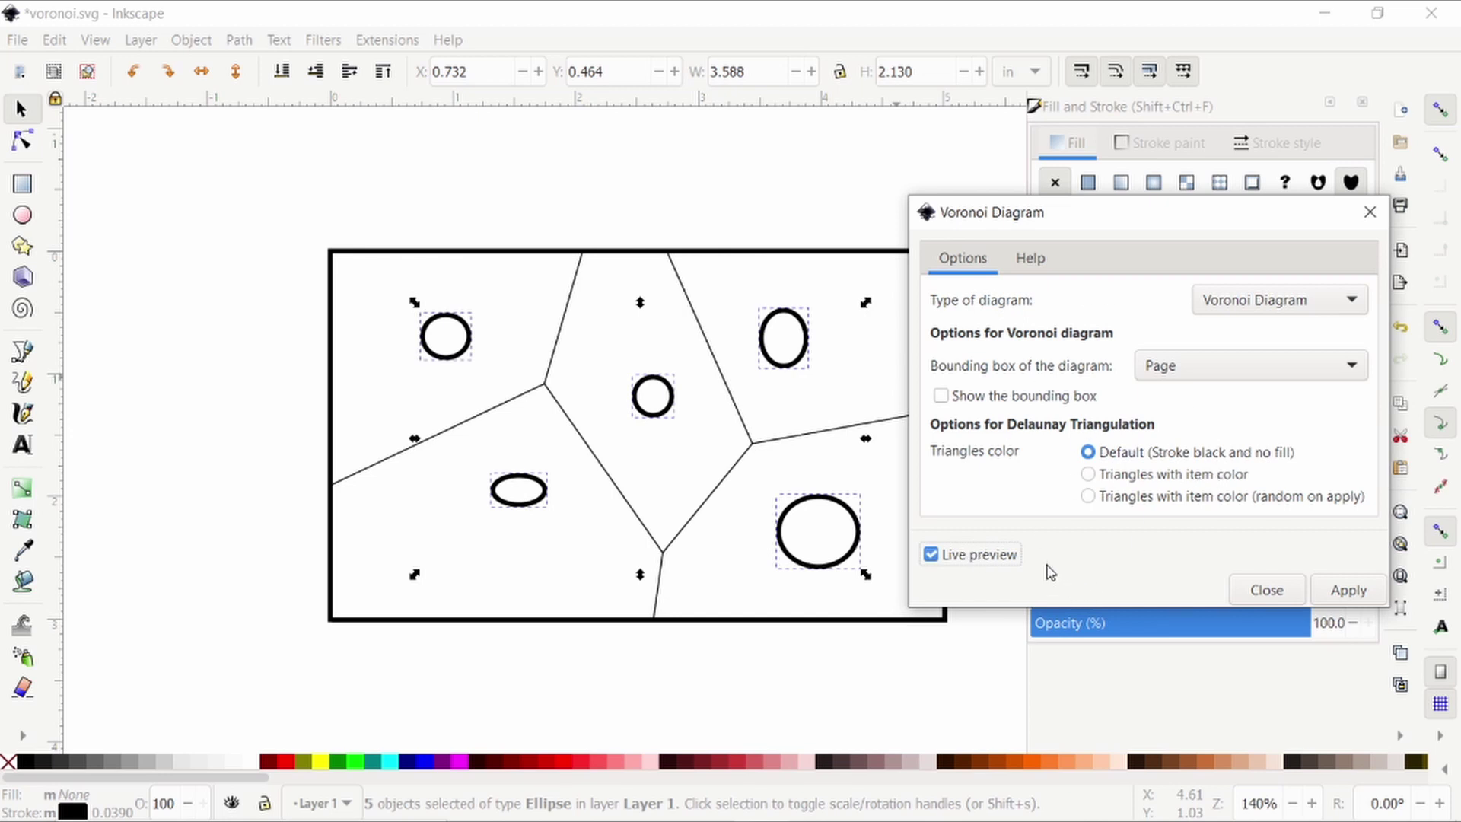
{"action": "left_click", "coordinate": [1337, 596]}
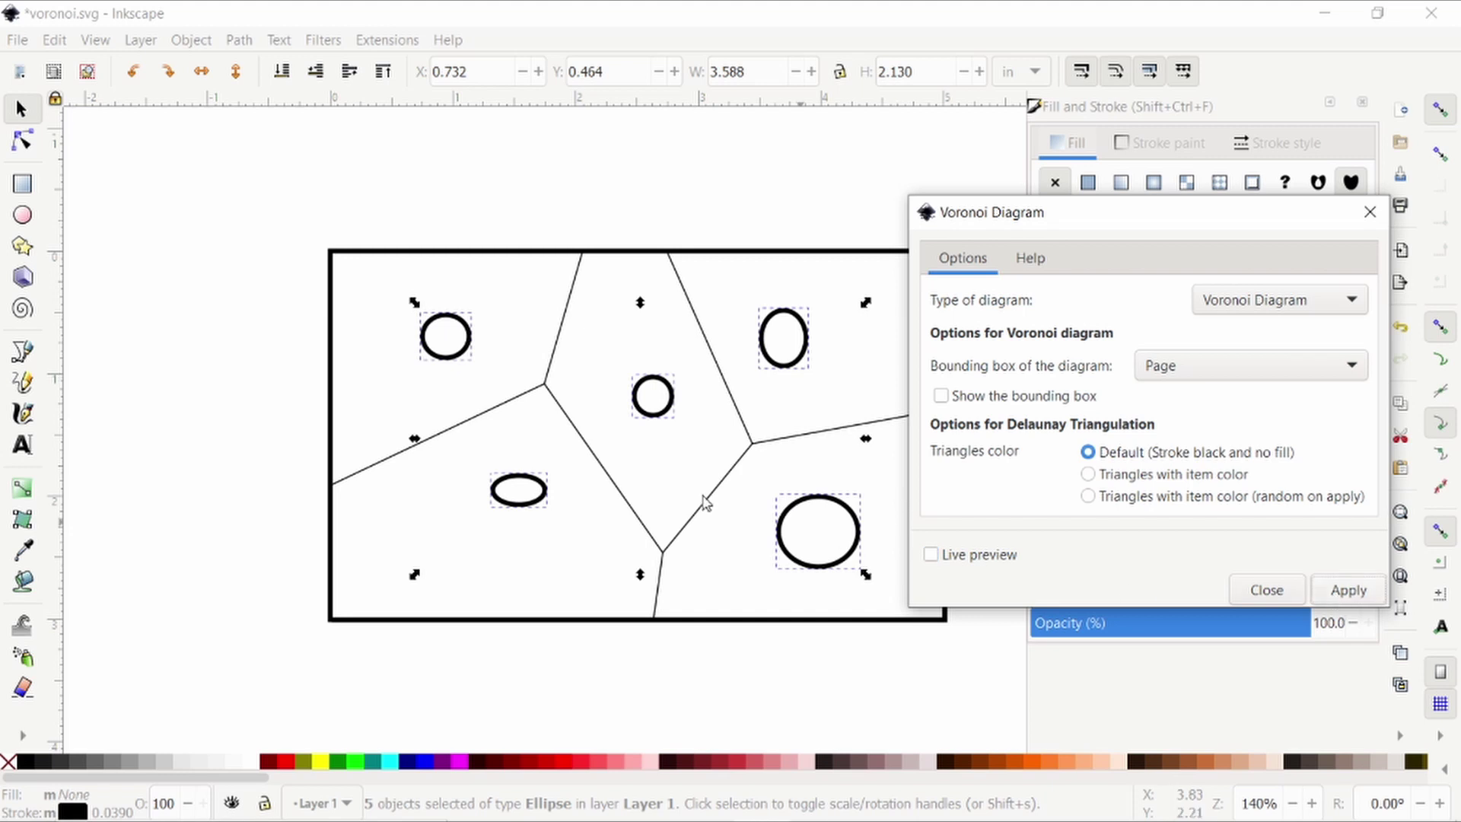
Close the Voronoi dialog, delete the five seed ellipses, and select the Voronoi line group
{"action": "left_click", "coordinate": [1377, 215]}
{"action": "left_click", "coordinate": [779, 208]}
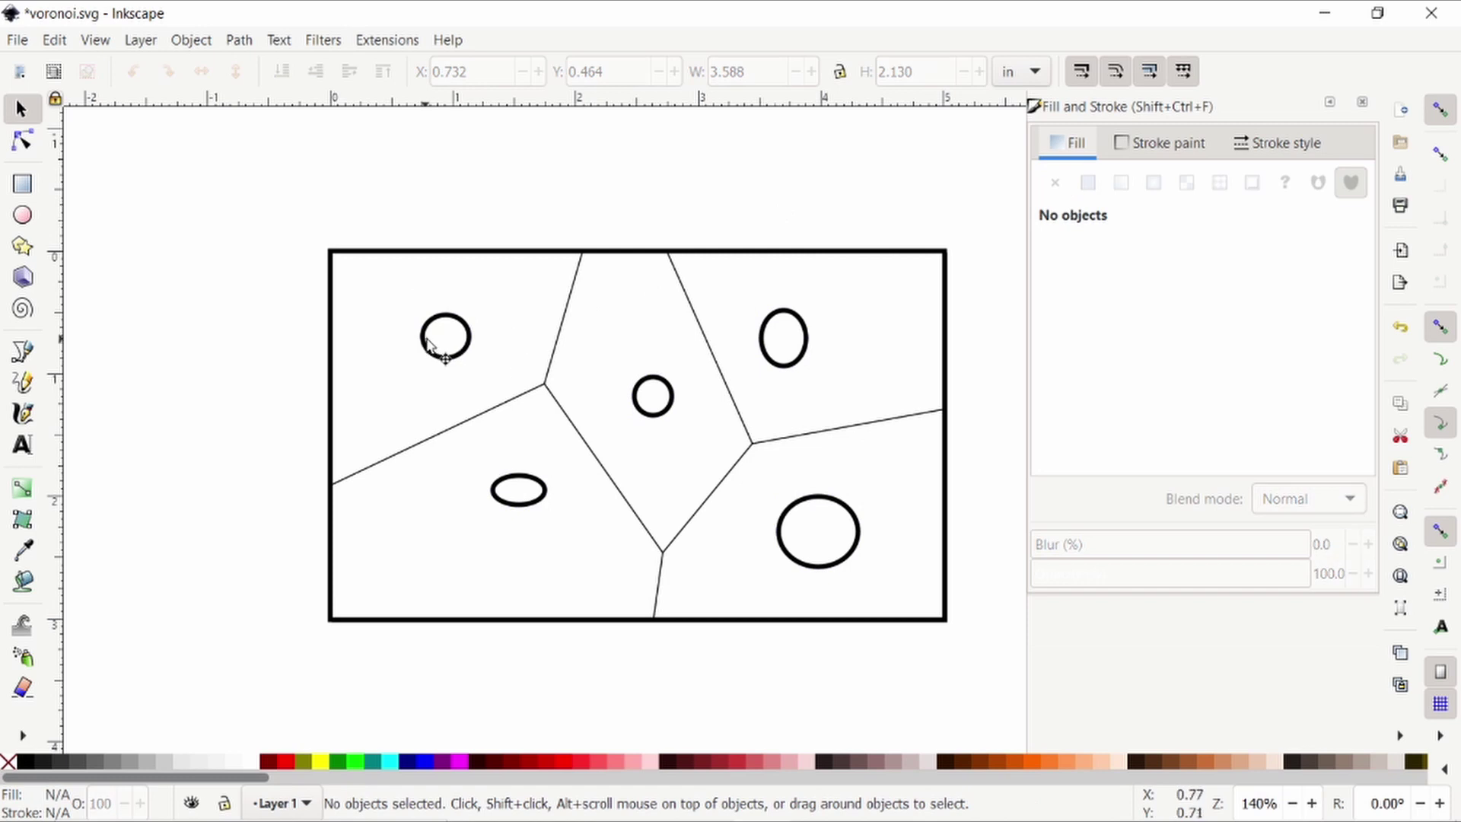
{"action": "left_click", "coordinate": [424, 340]}
{"action": "left_click", "coordinate": [671, 399], "text": "shift"}
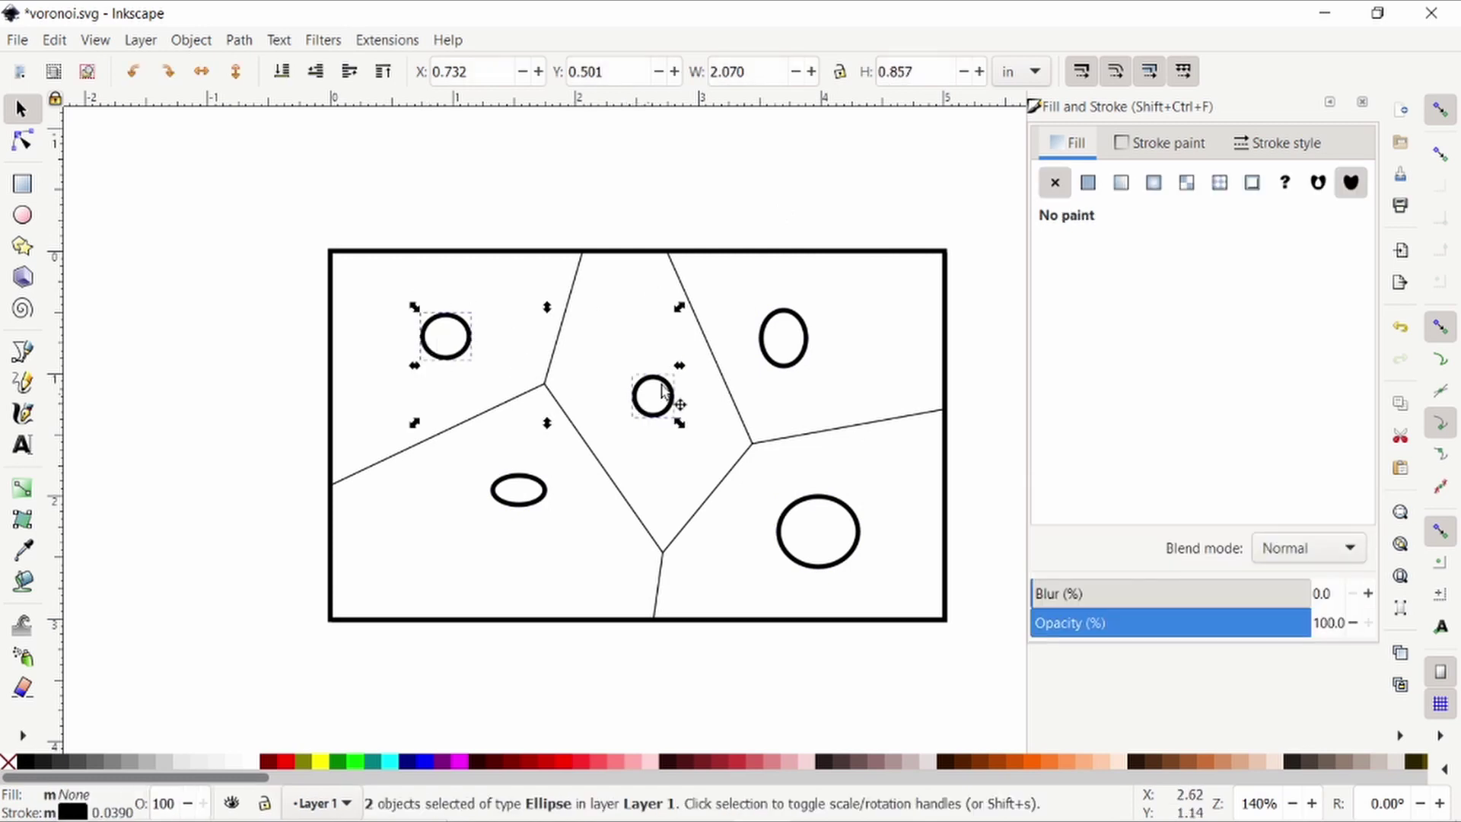
{"action": "left_click", "coordinate": [761, 339], "text": "shift"}
{"action": "left_click", "coordinate": [808, 501], "text": "shift"}
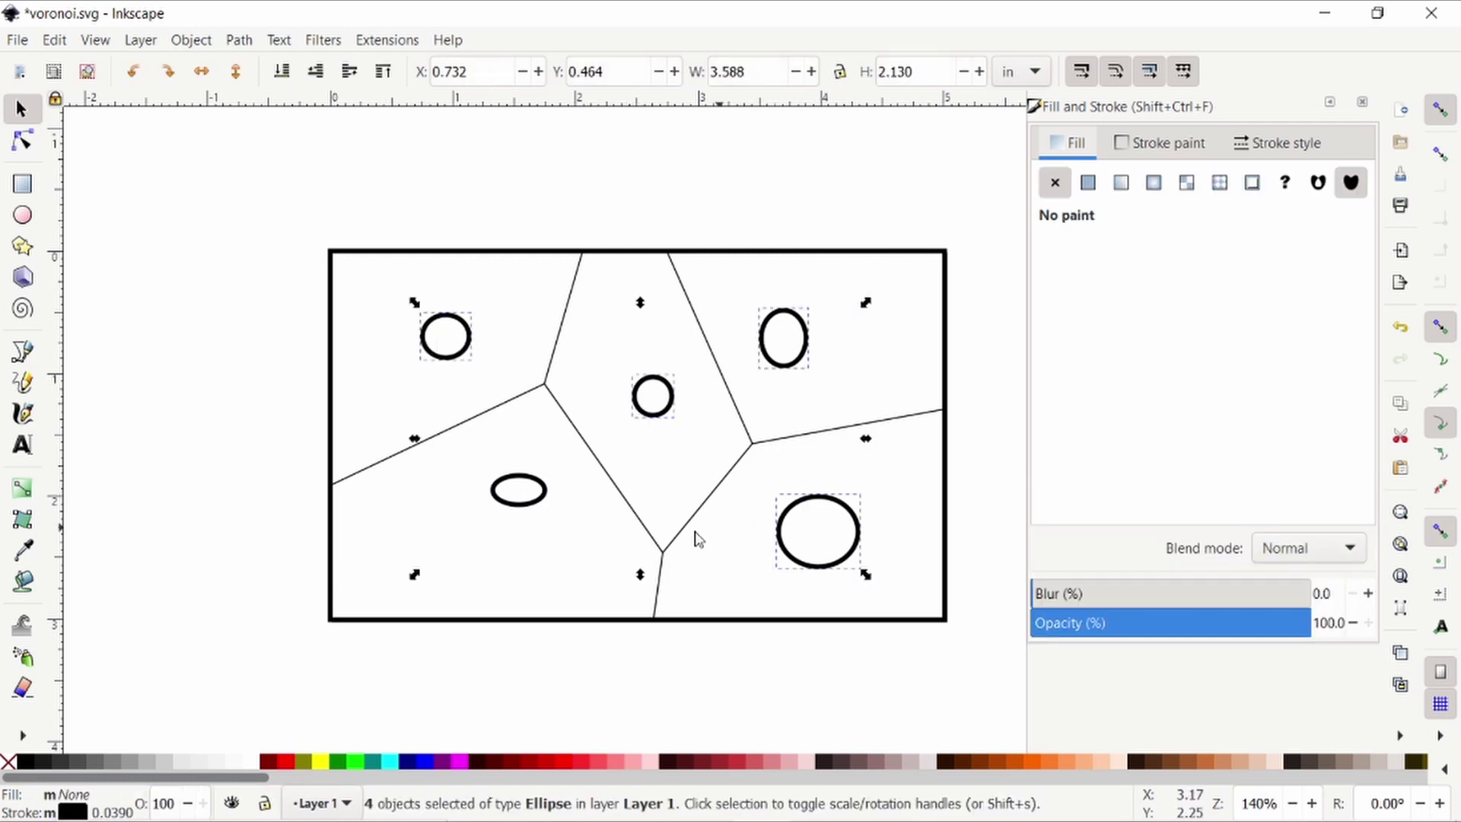
{"action": "left_click", "coordinate": [535, 490], "text": "shift"}
{"action": "key", "text": "Delete"}
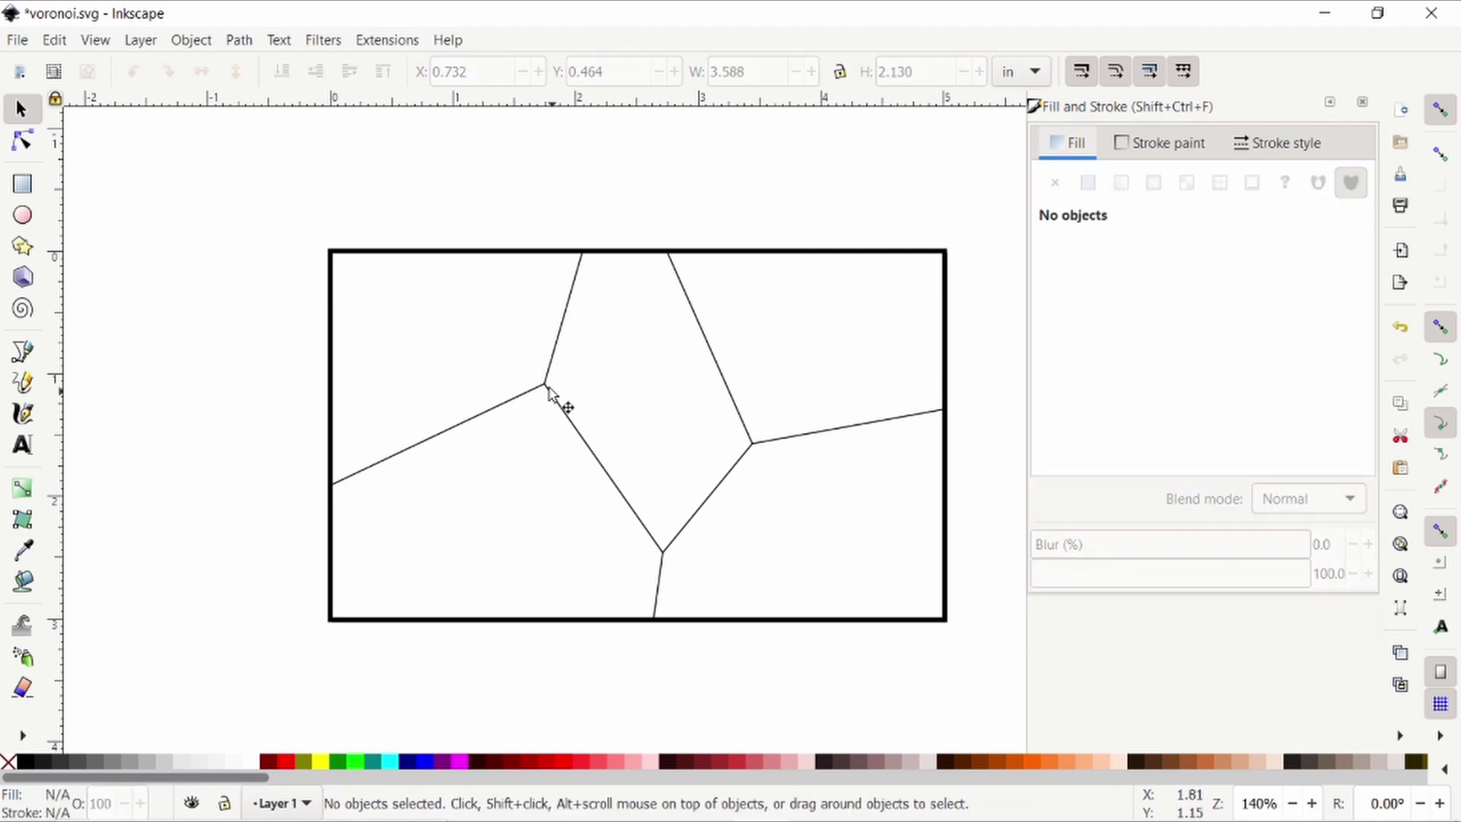
{"action": "left_click", "coordinate": [561, 405]}
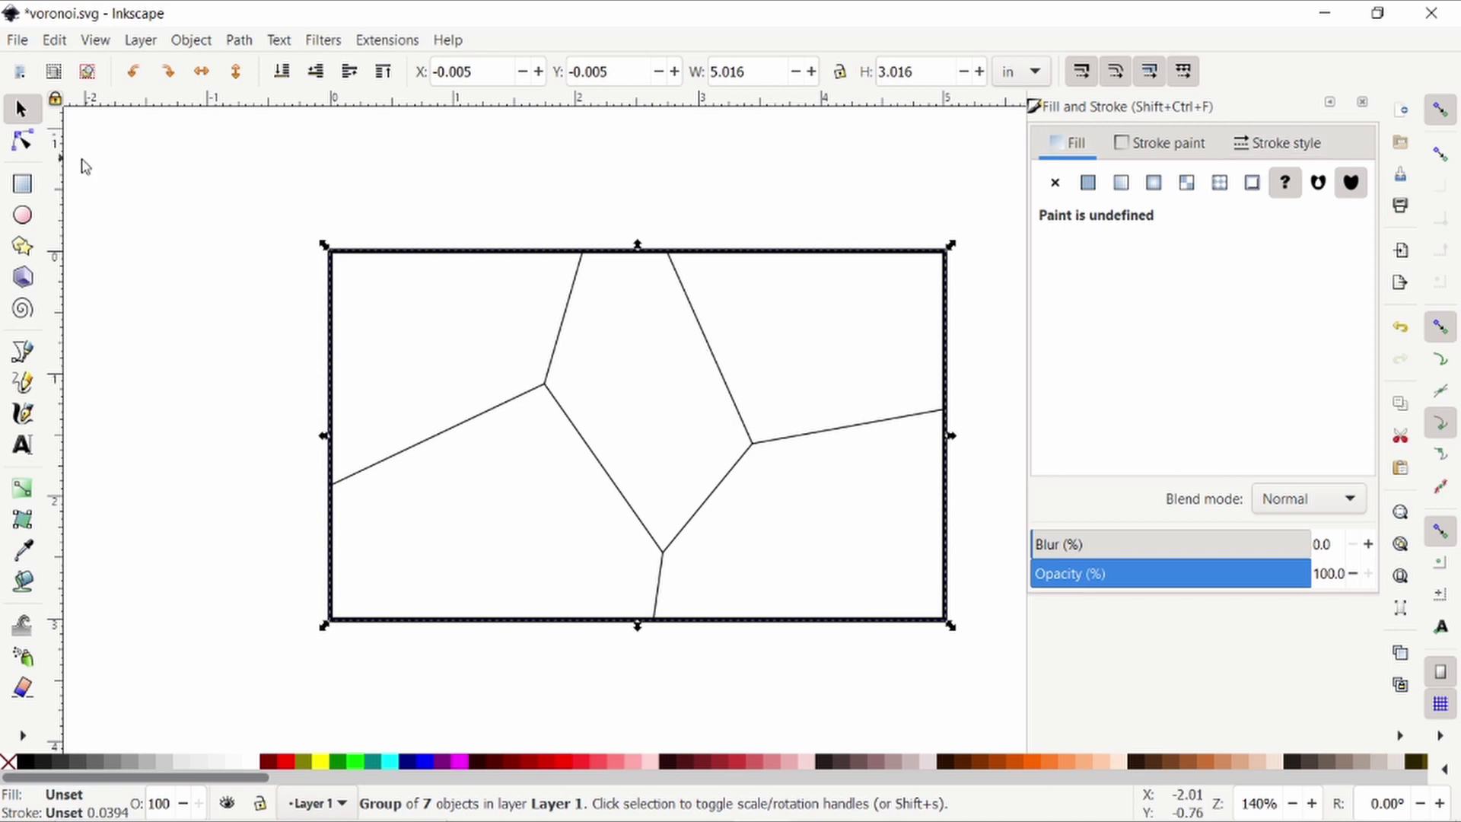
{"action": "left_click", "coordinate": [23, 145]}
{"action": "scroll", "coordinate": [607, 308], "scroll_direction": "up", "scroll_amount": 2}
{"action": "scroll", "coordinate": [567, 403], "scroll_direction": "up", "scroll_amount": 2}
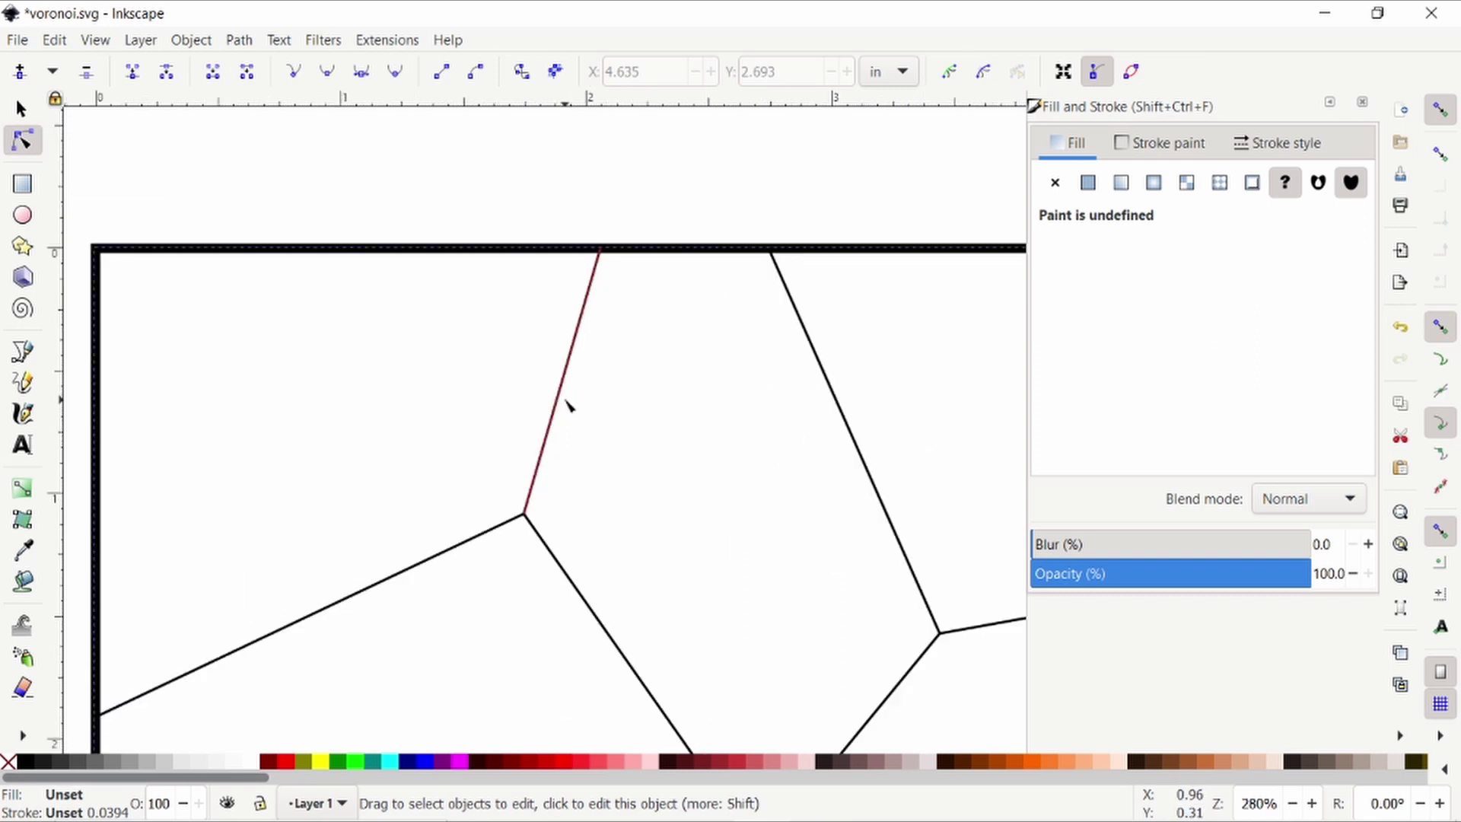
{"action": "left_click", "coordinate": [558, 400]}
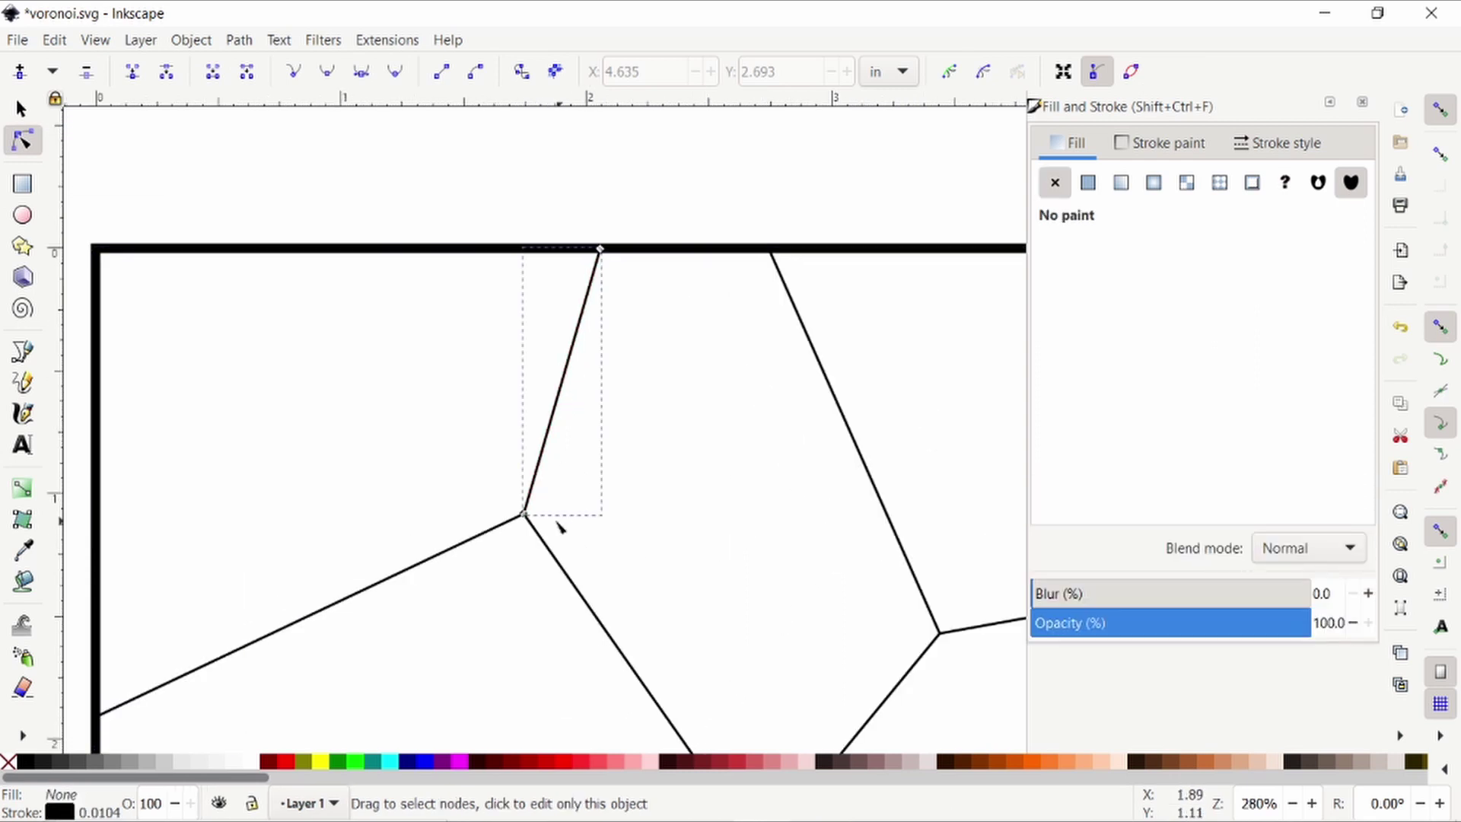
{"action": "scroll", "coordinate": [553, 521], "scroll_direction": "up", "scroll_amount": 5}
{"action": "scroll", "coordinate": [449, 432], "scroll_direction": "down", "scroll_amount": 3}
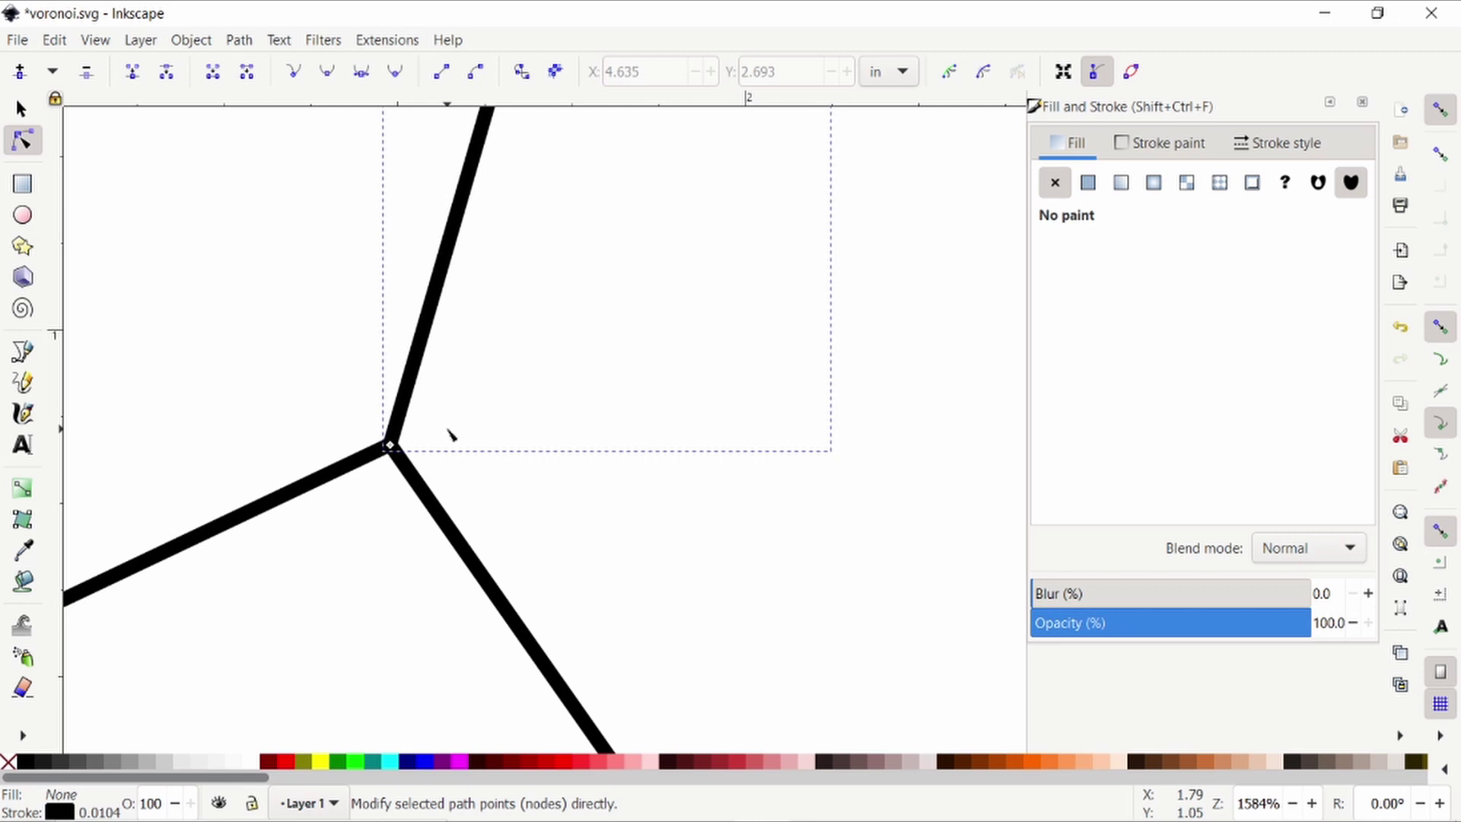
{"action": "scroll", "coordinate": [449, 434], "scroll_direction": "down", "scroll_amount": 7}
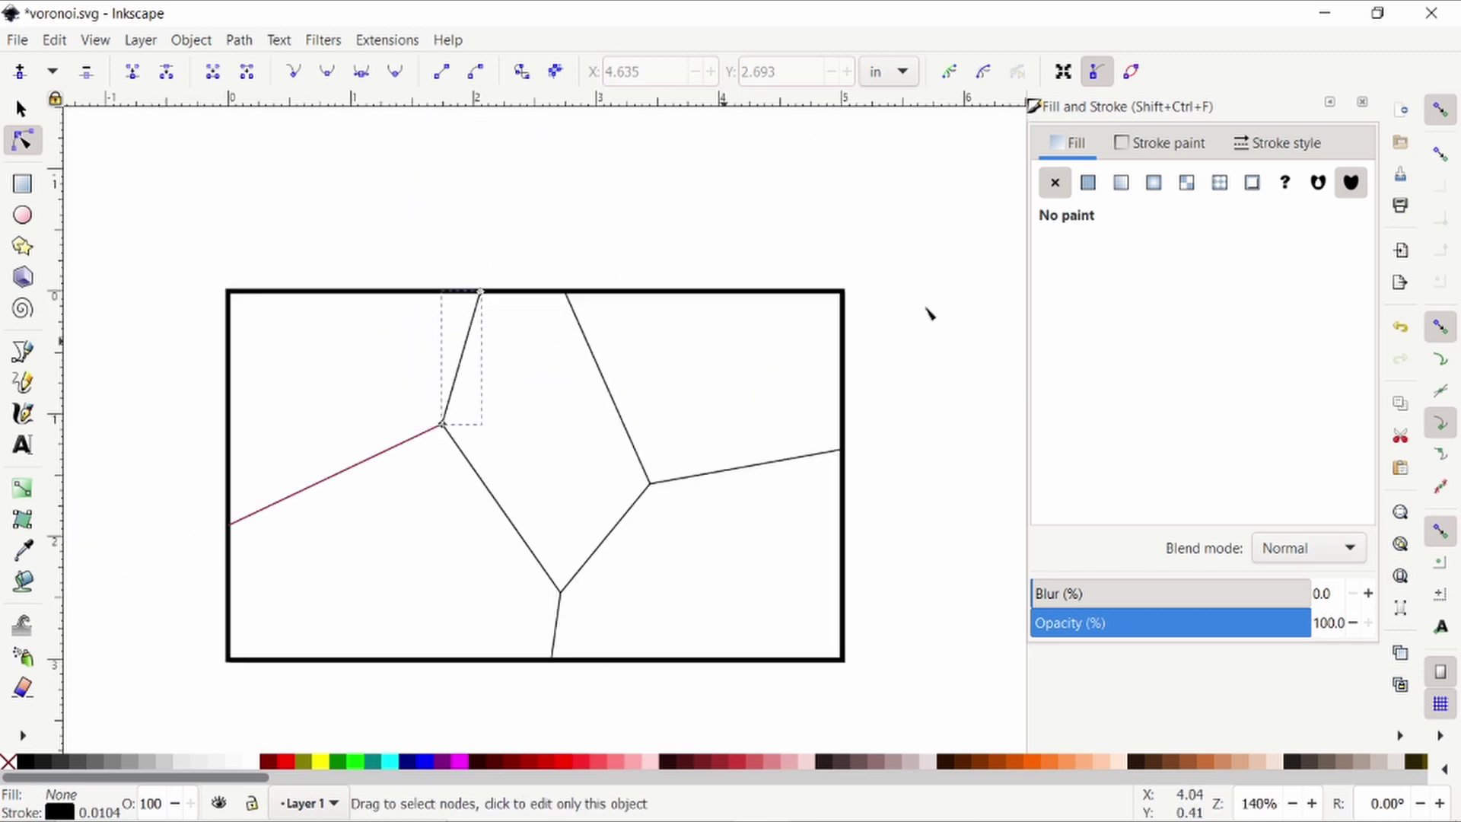
{"action": "left_click", "coordinate": [1268, 143]}
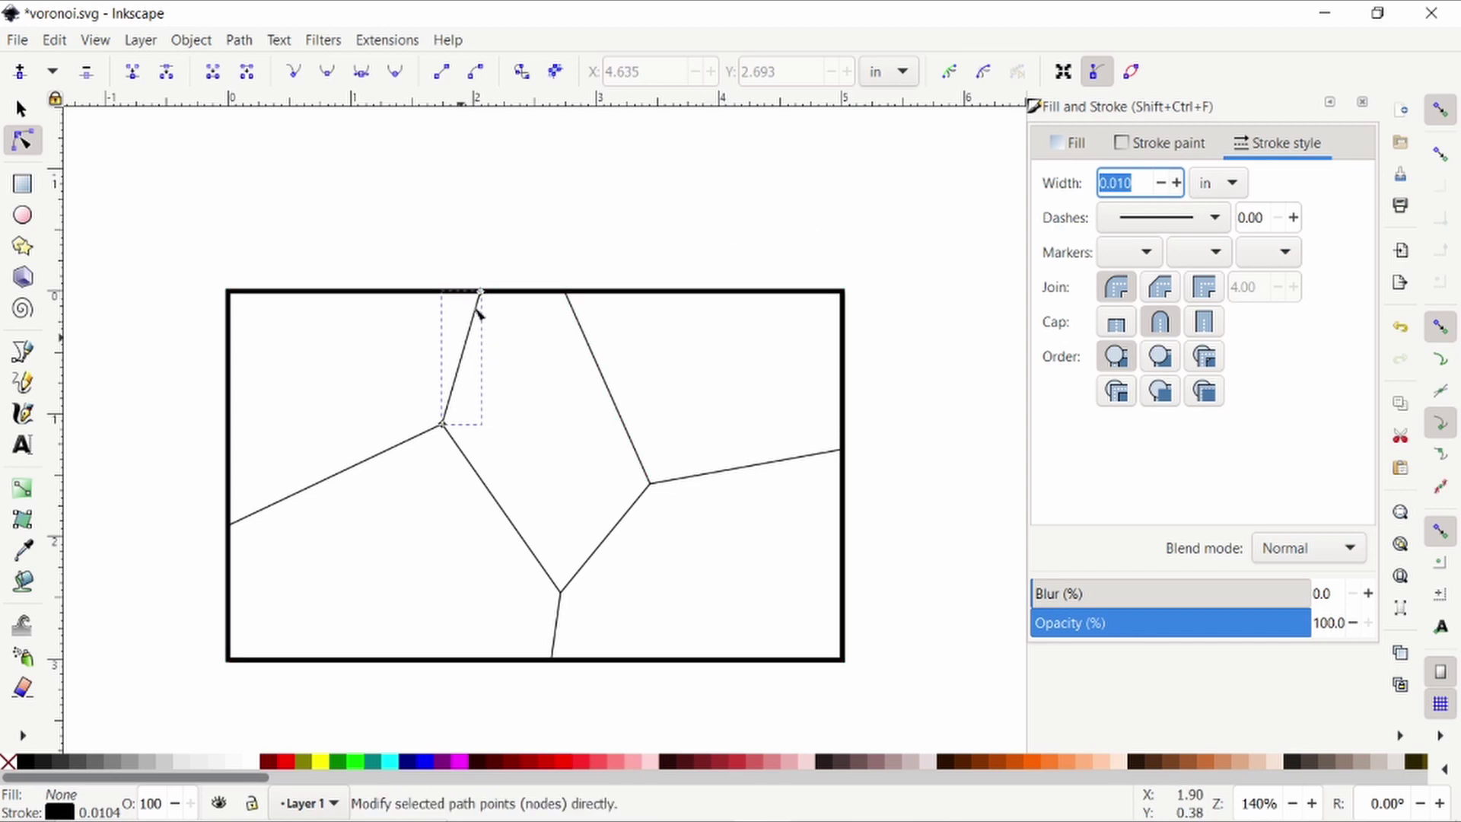
{"action": "left_click", "coordinate": [495, 196]}
{"action": "key", "text": "s"}
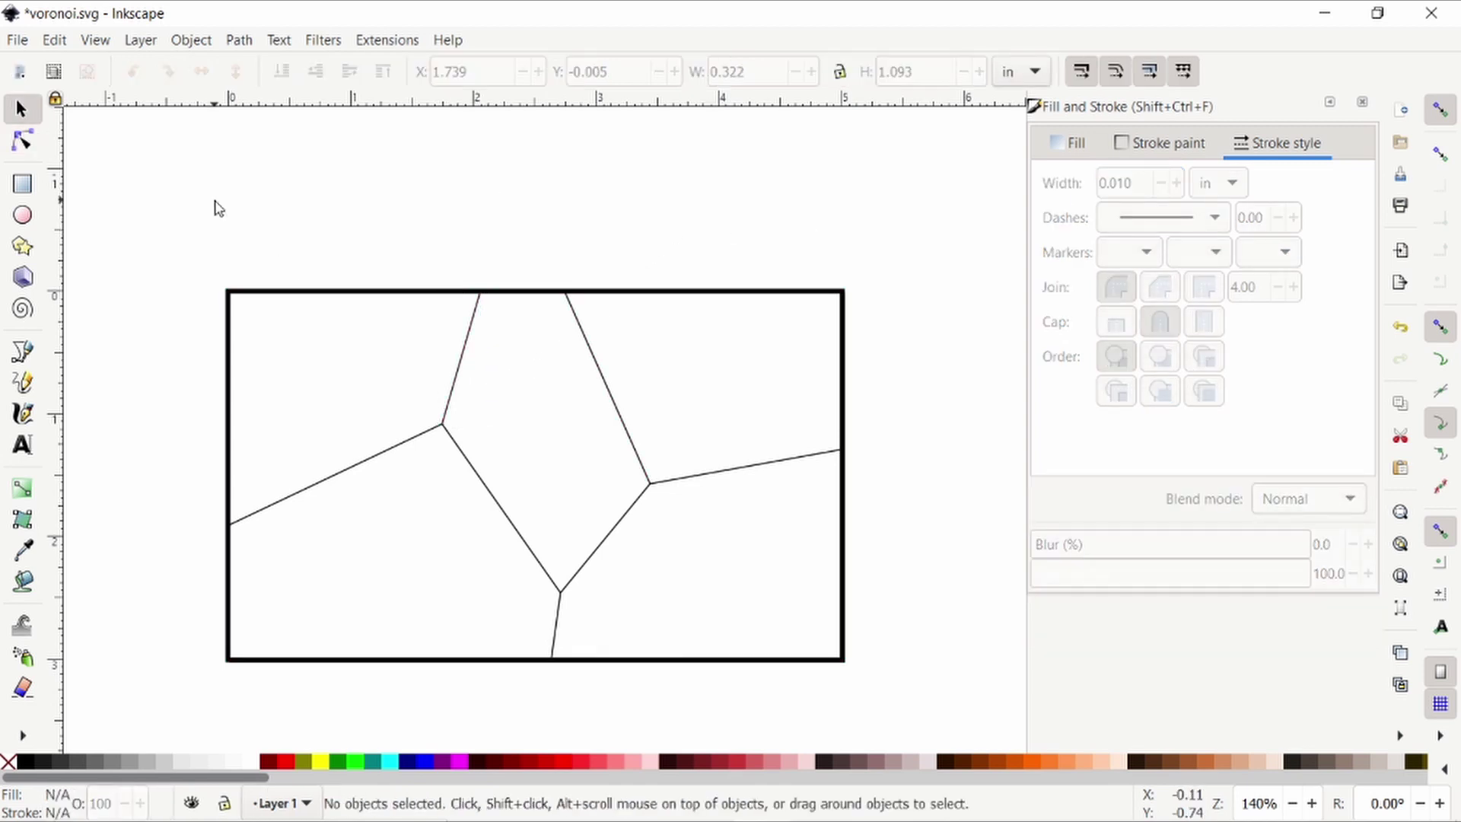
Ungroup the Voronoi lines into separate paths, then select the frame and all lines
{"action": "left_click", "coordinate": [457, 374]}
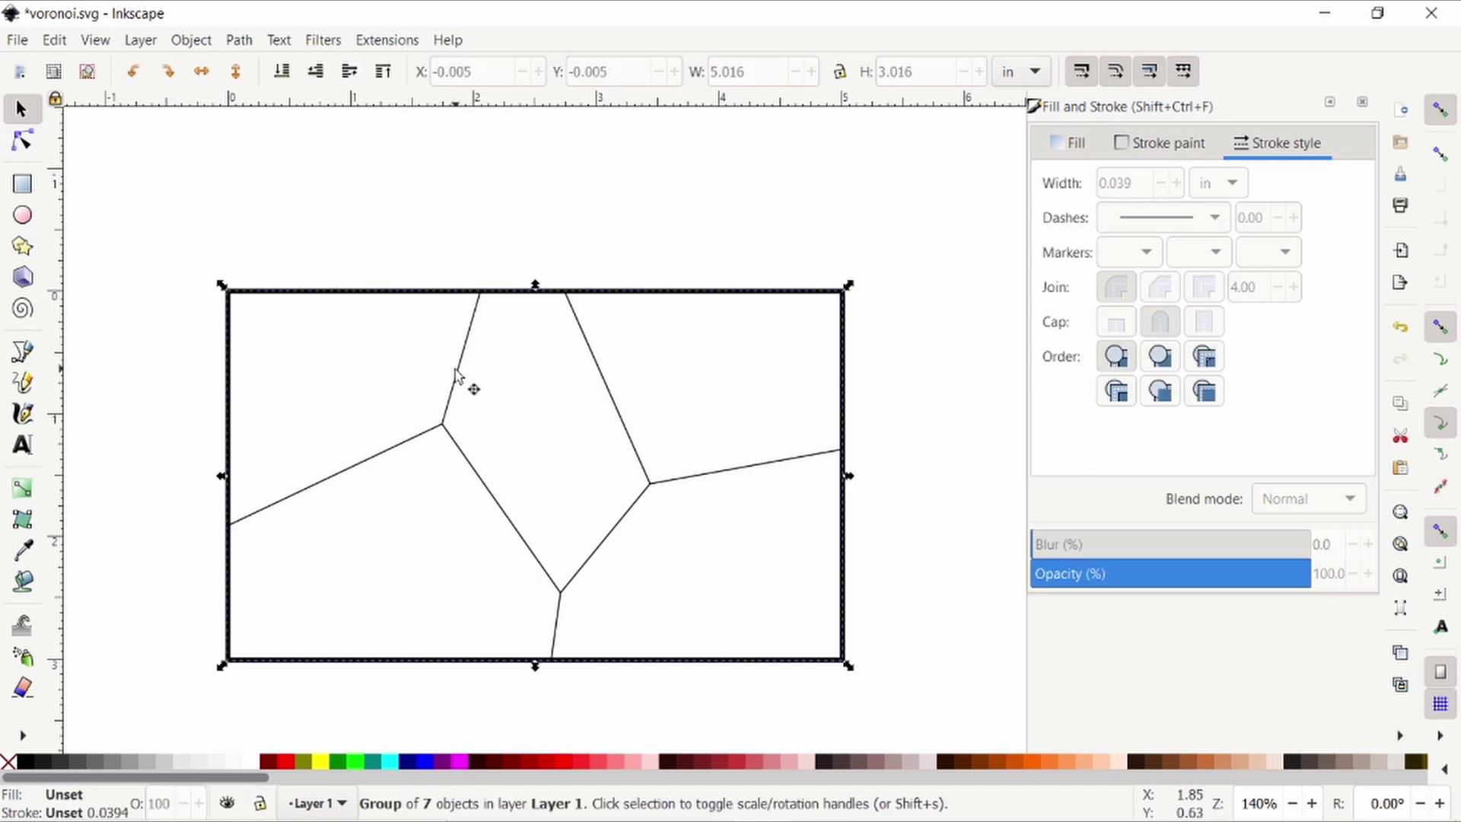
{"action": "left_click", "coordinate": [217, 44]}
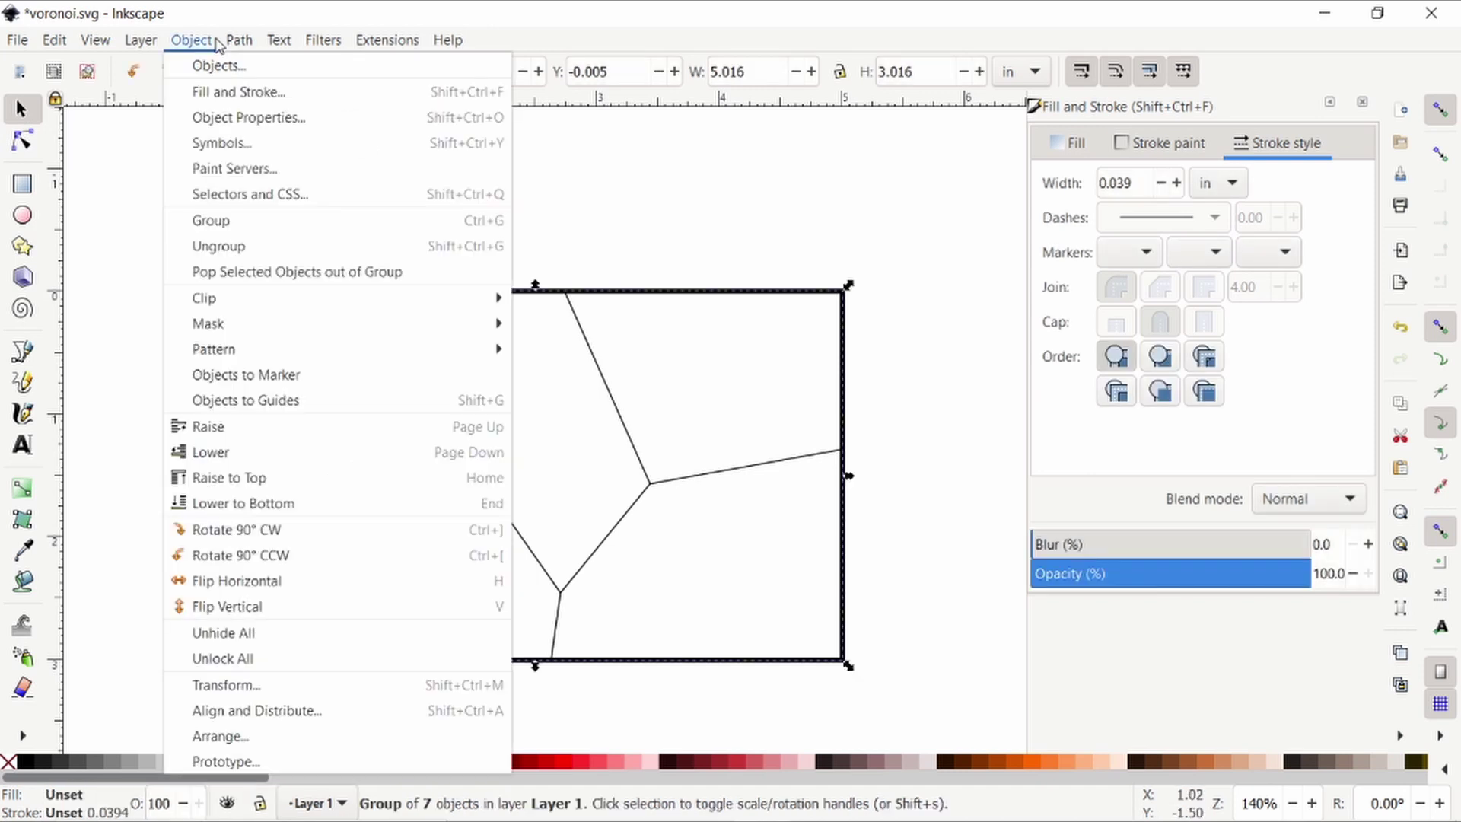
{"action": "left_click", "coordinate": [244, 249]}
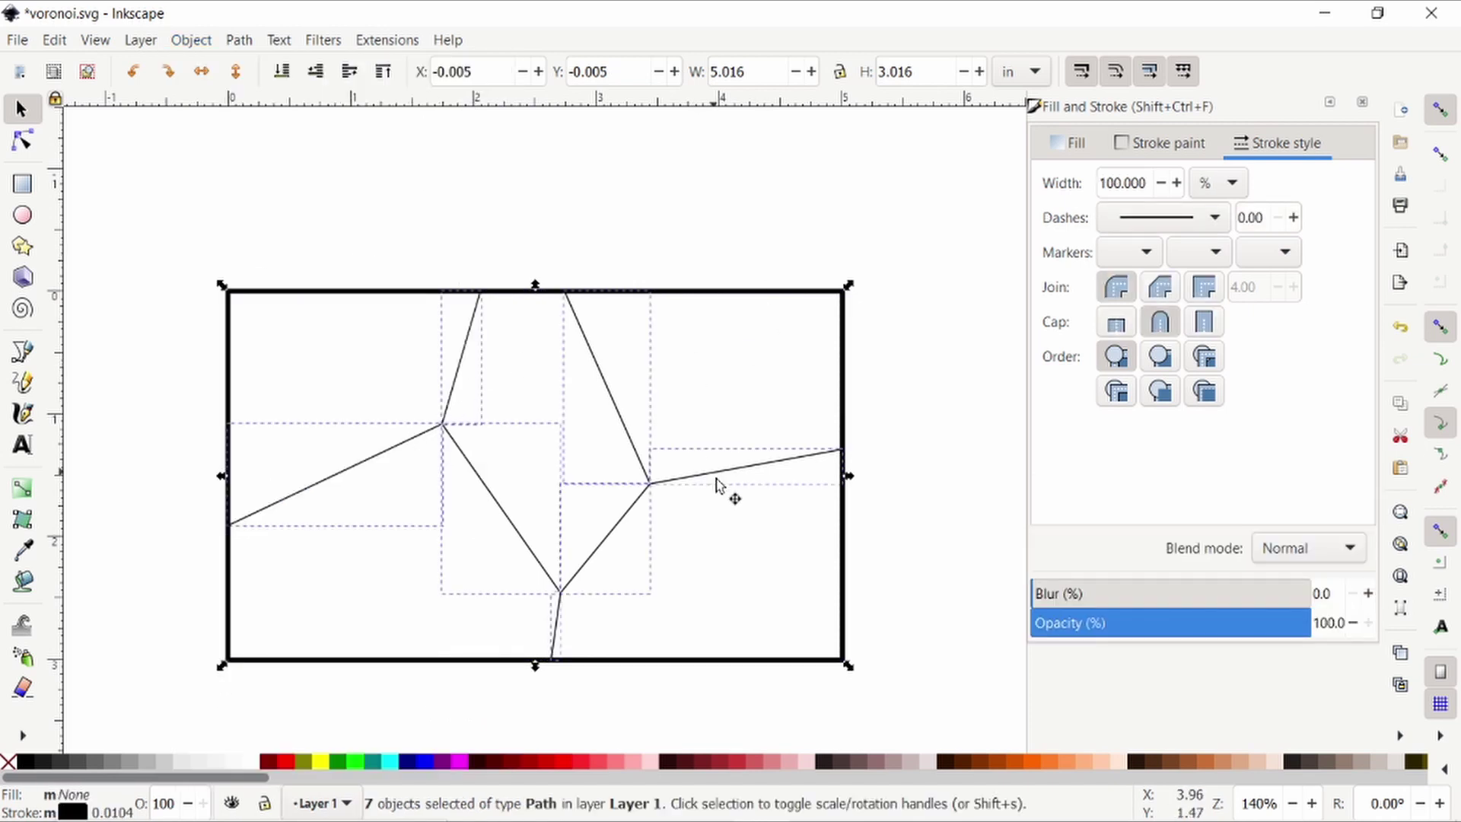
{"action": "left_click", "coordinate": [560, 181]}
{"action": "mouse_move", "coordinate": [173, 210]}
{"action": "left_mouse_down"}
{"action": "mouse_move", "coordinate": [333, 355]}
{"action": "mouse_move", "coordinate": [963, 709]}
{"action": "left_mouse_up"}
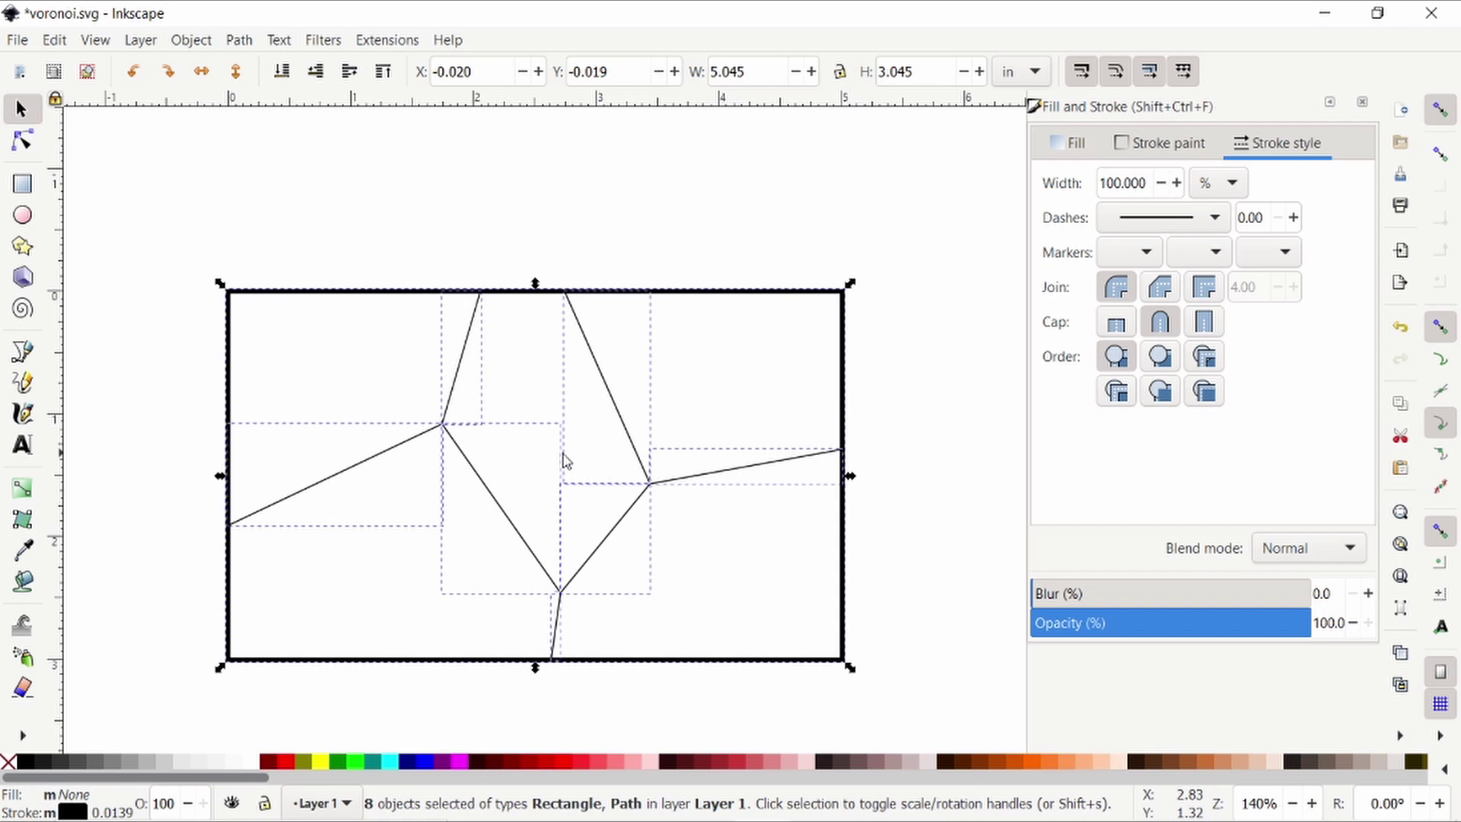
Set the stroke width of the frame and Voronoi paths to 0.300 in
{"action": "left_click", "coordinate": [1229, 183]}
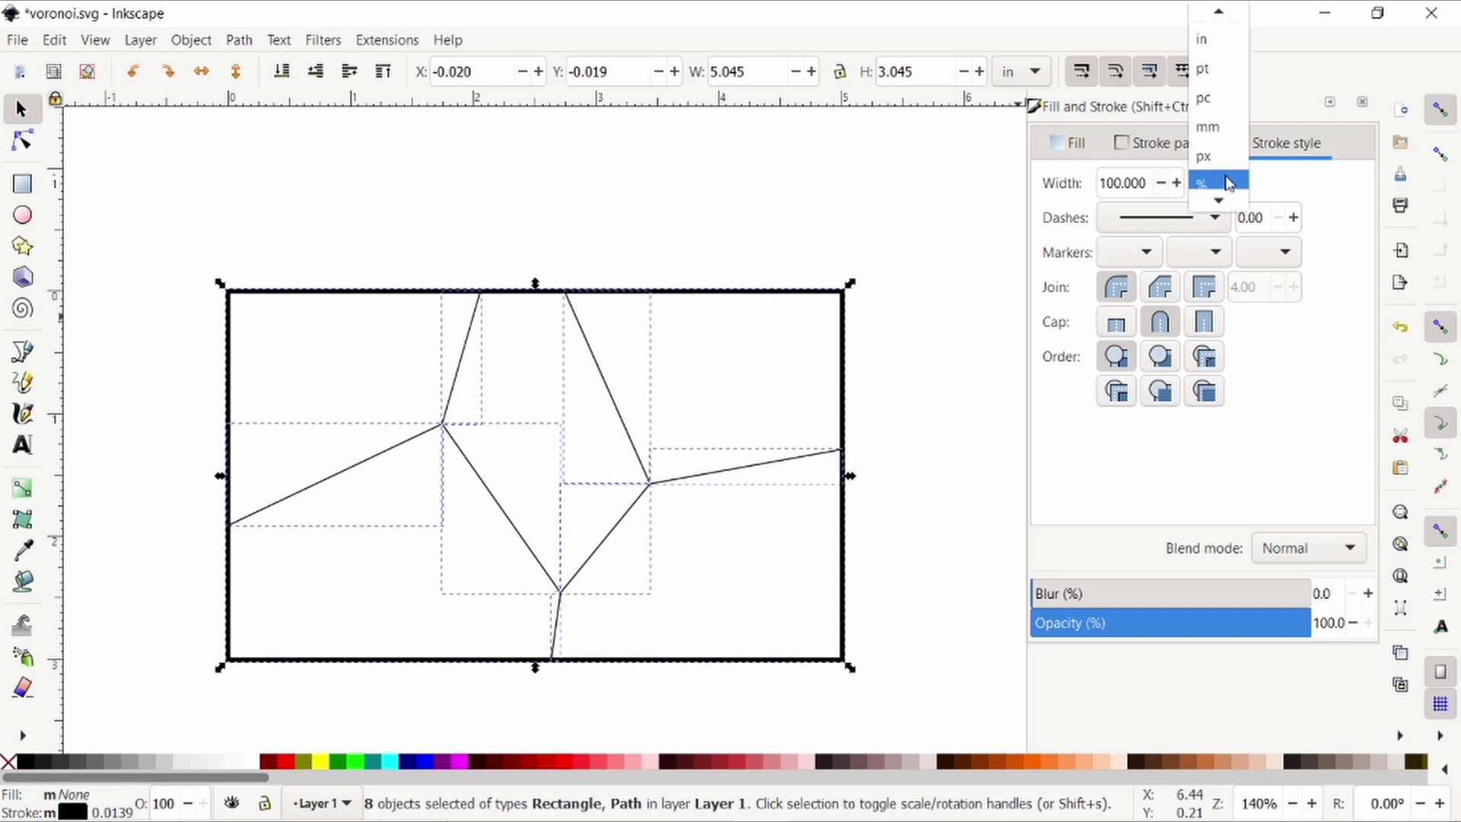
{"action": "left_click", "coordinate": [1198, 116]}
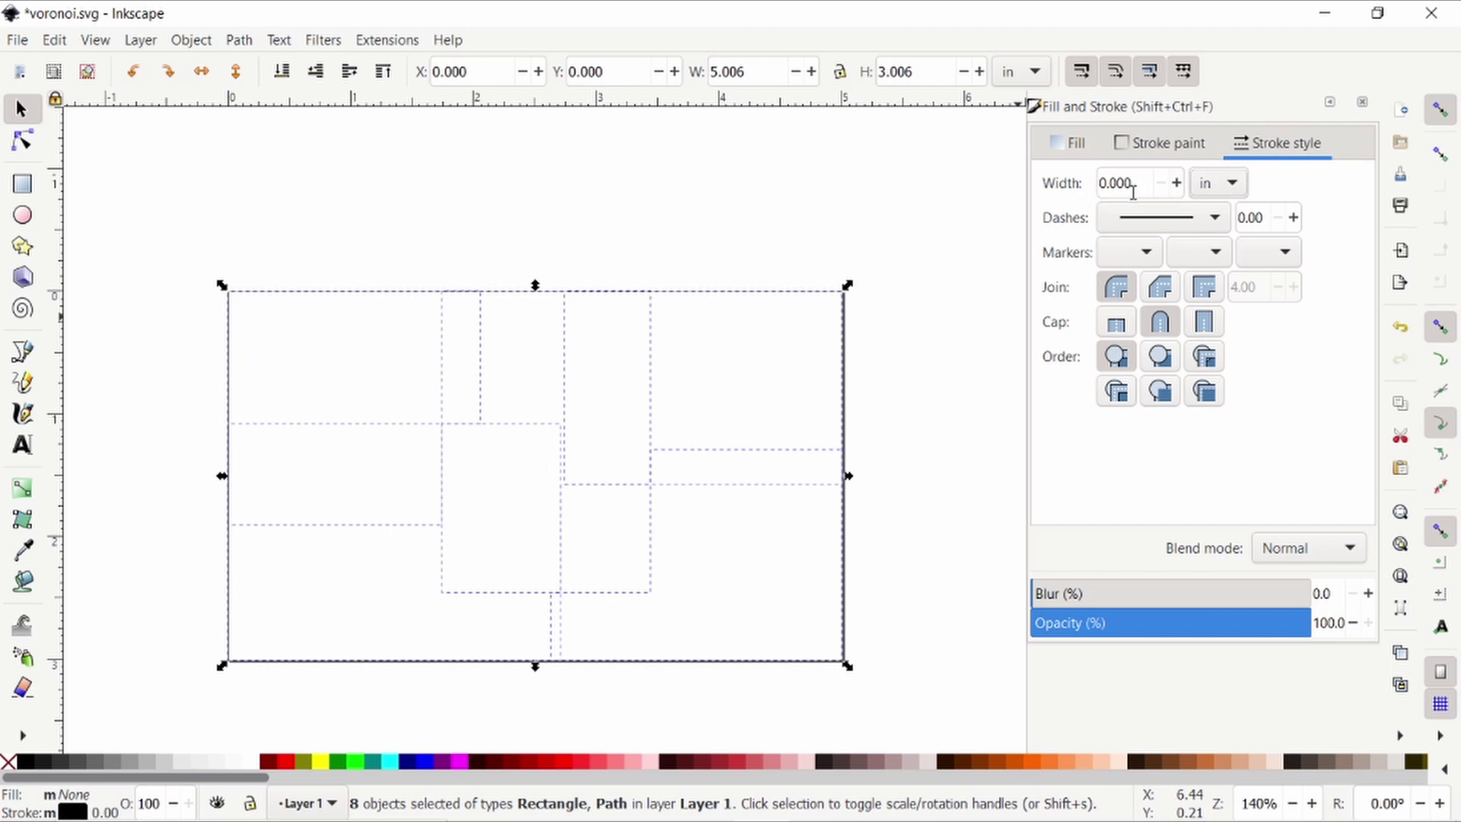
{"action": "left_click", "coordinate": [1178, 182]}
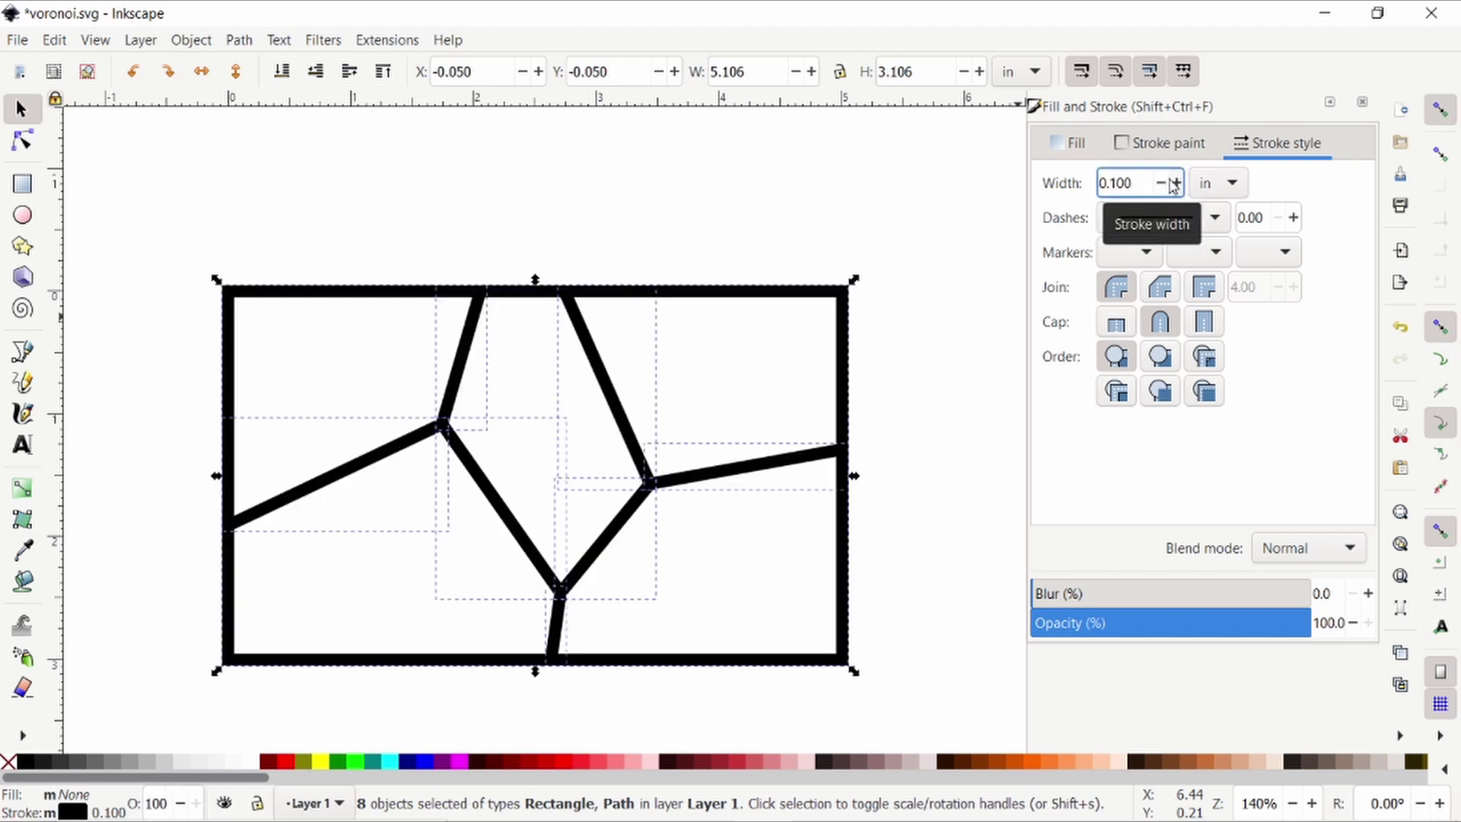
{"action": "left_click", "coordinate": [1178, 182]}
{"action": "left_click", "coordinate": [1178, 183]}
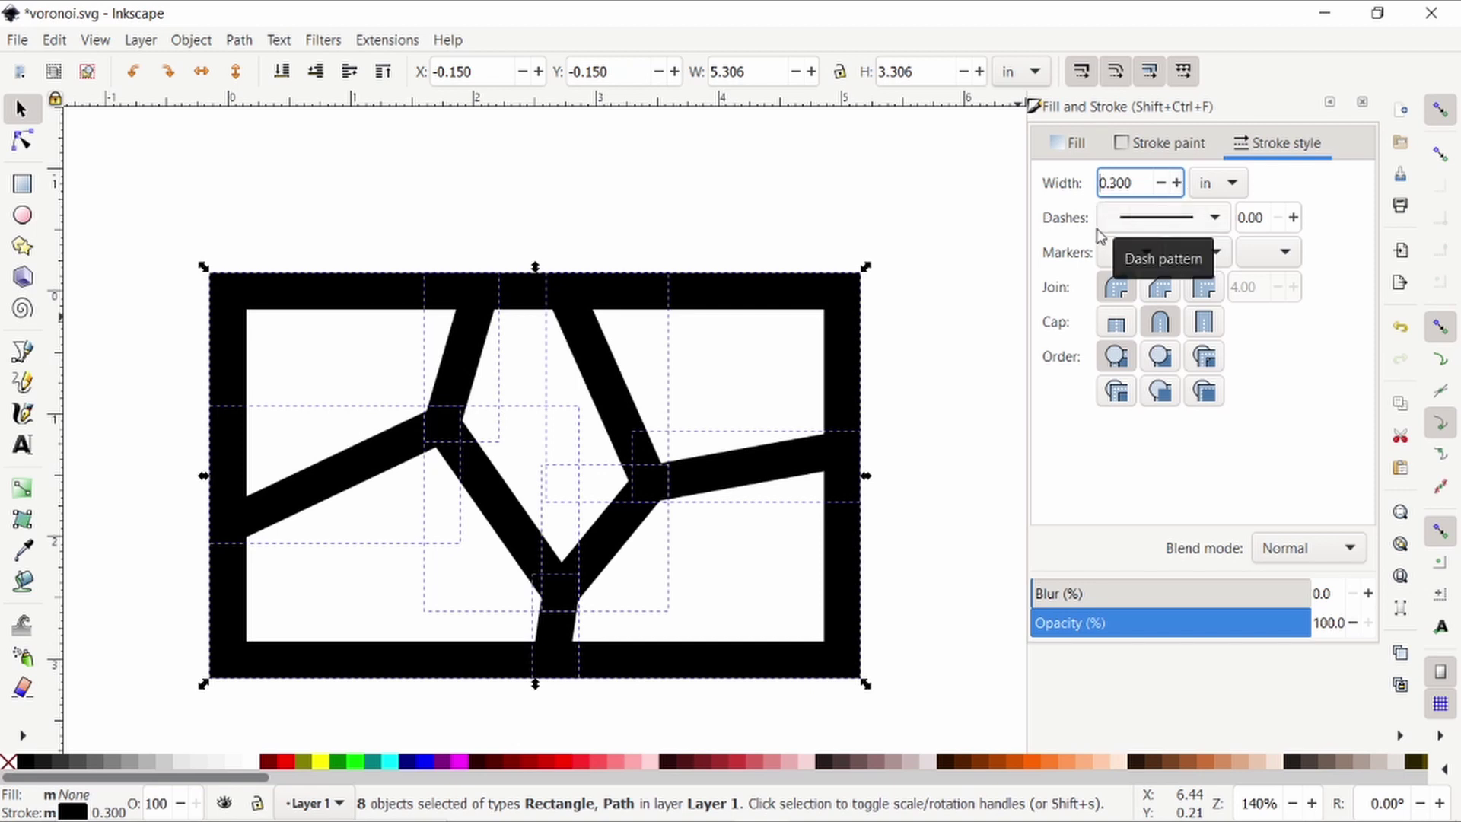
{"action": "left_click", "coordinate": [23, 141]}
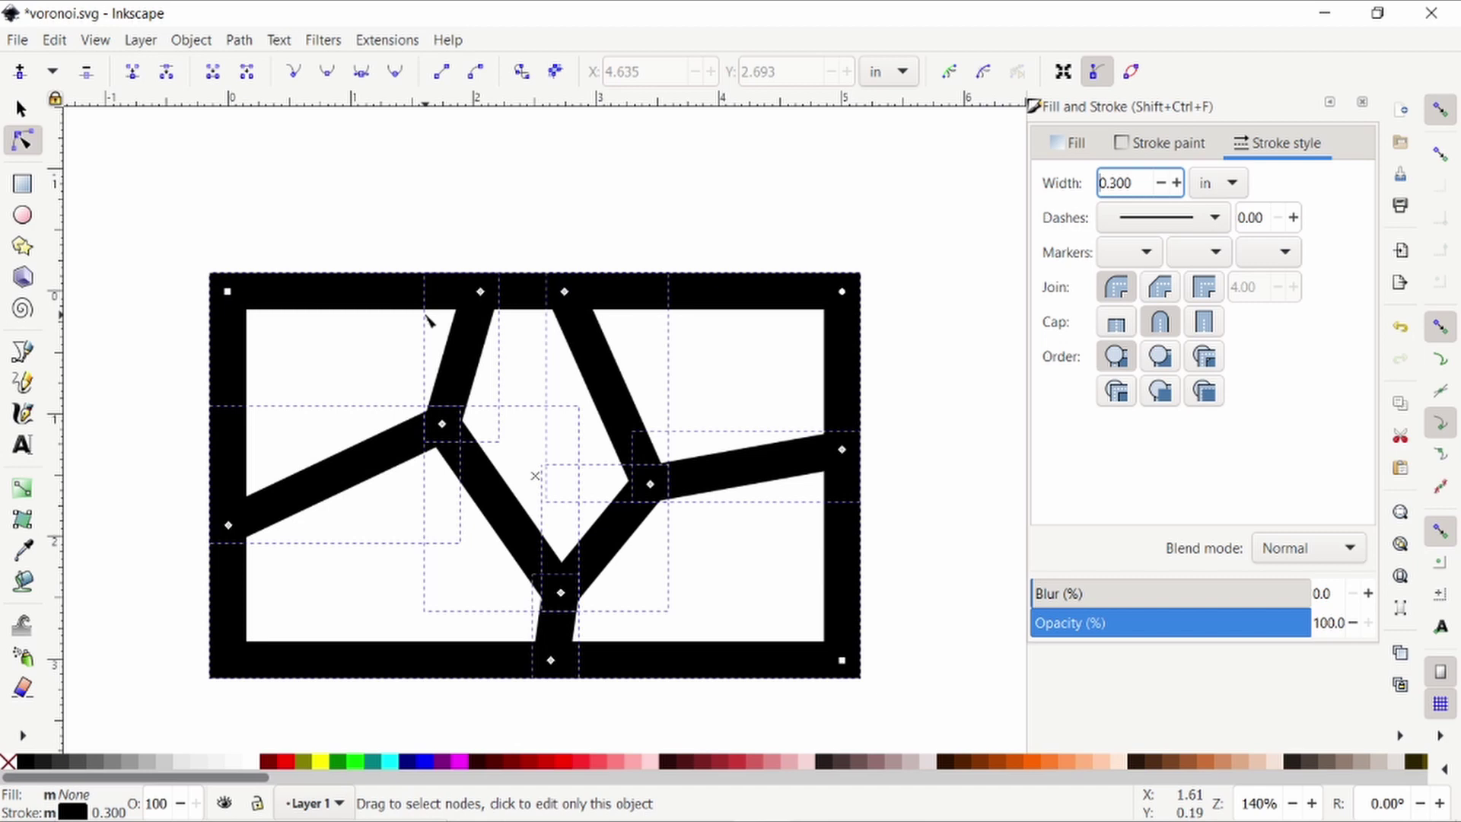
{"action": "left_click", "coordinate": [25, 108]}
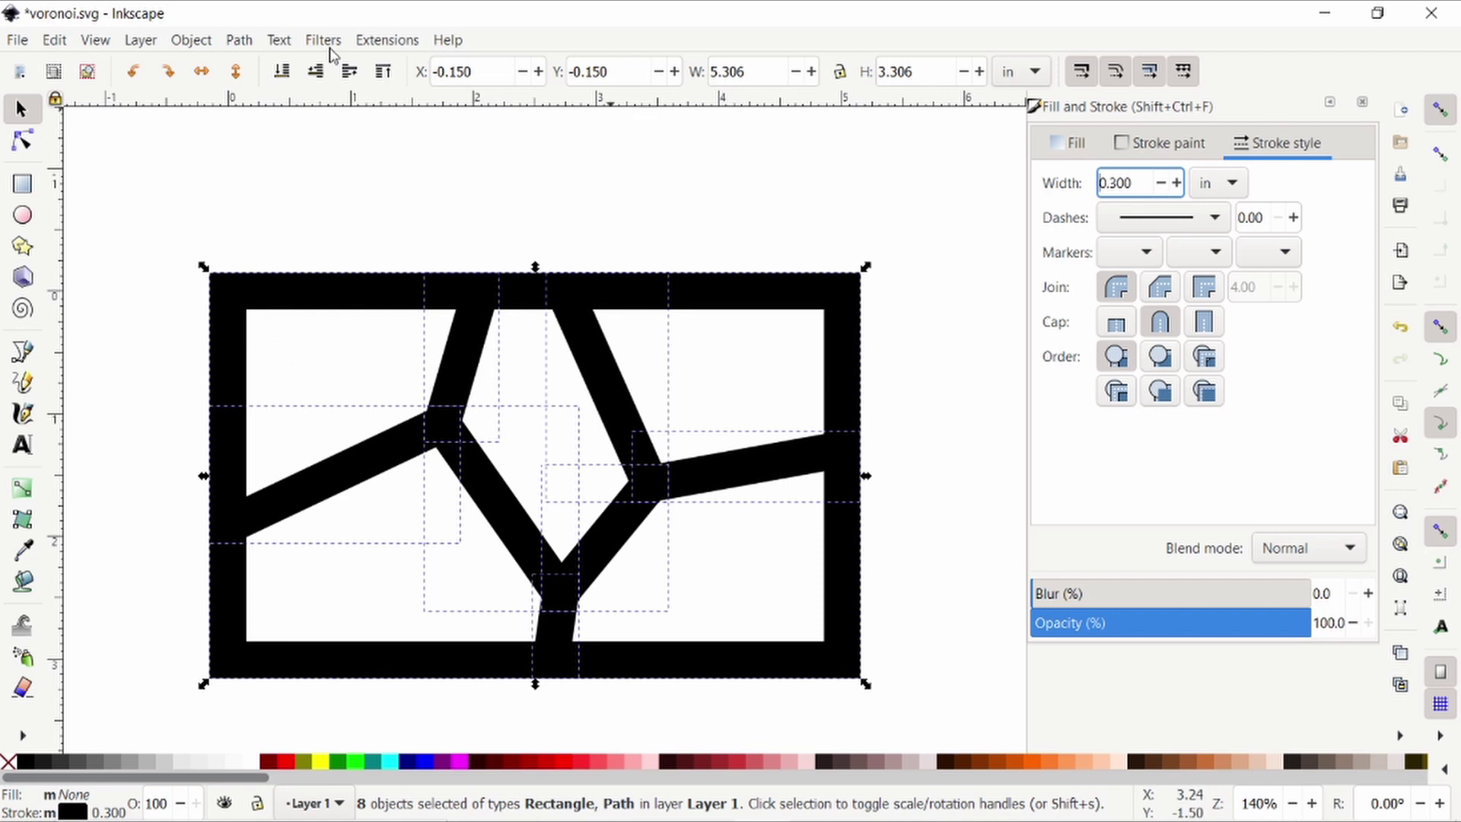
Convert the eight 0.300 in strokes into filled paths with Path > Stroke to Path
{"action": "left_click", "coordinate": [257, 41]}
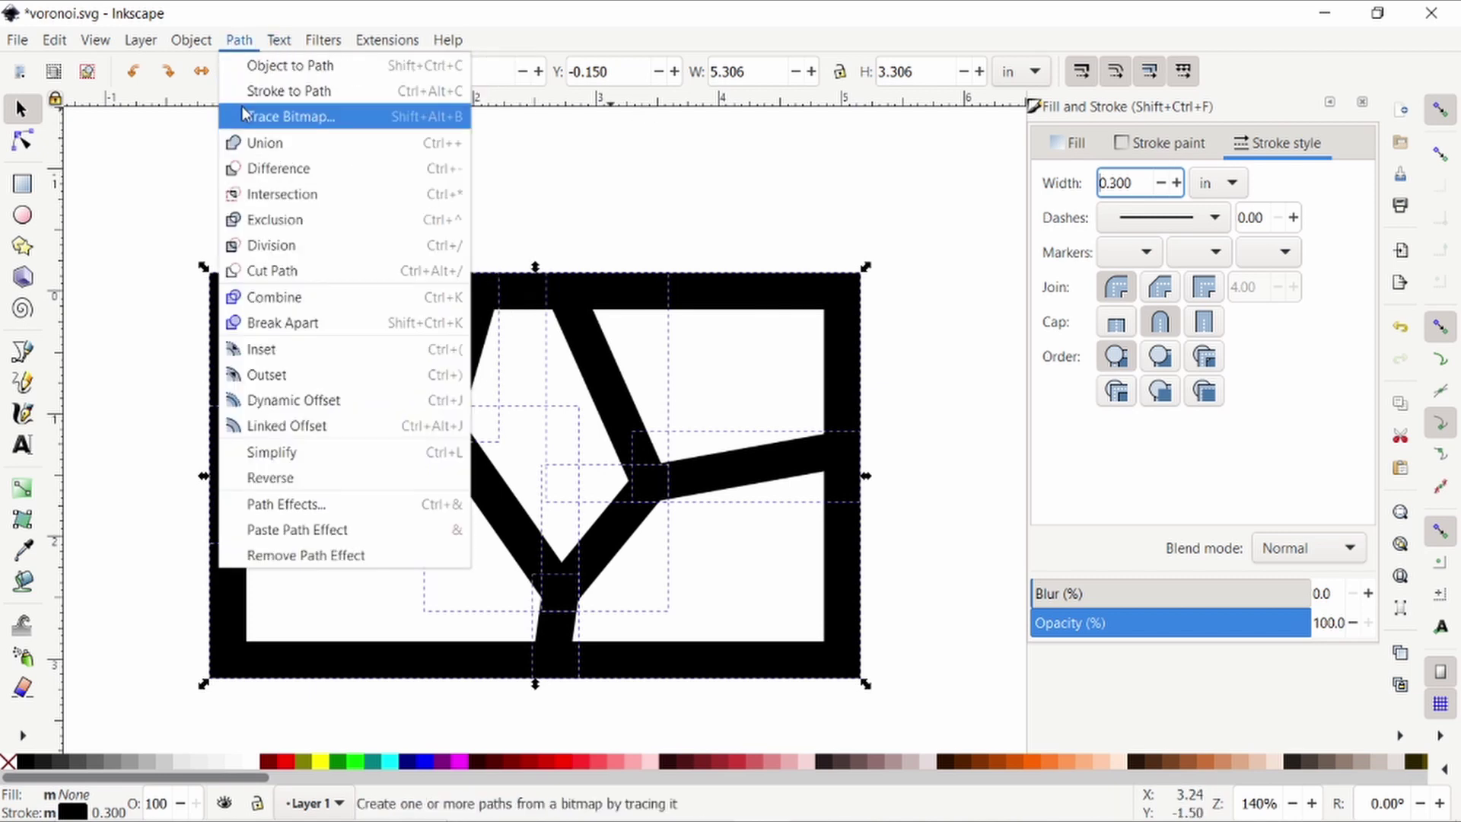
{"action": "left_click", "coordinate": [248, 92]}
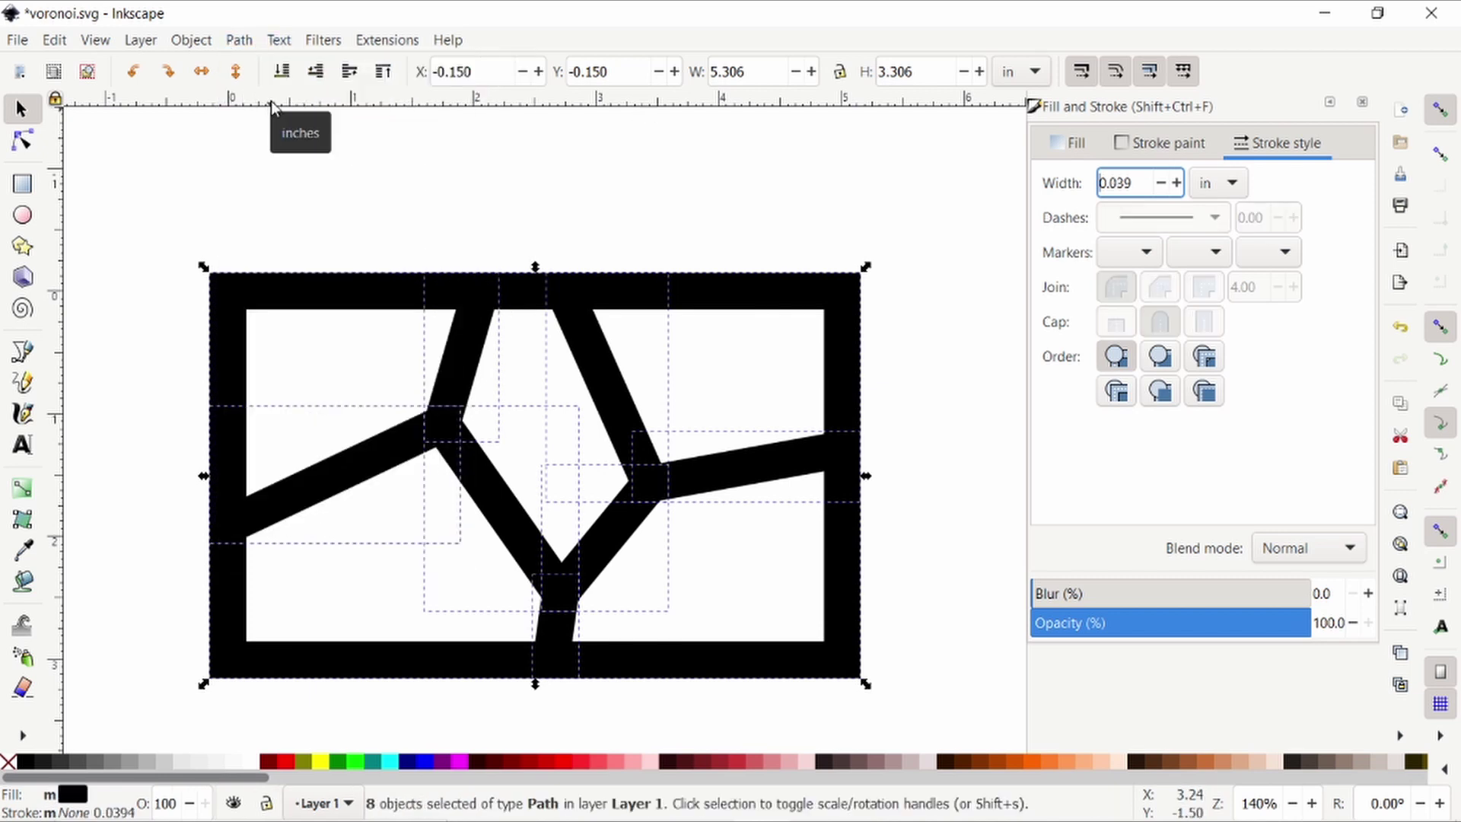
{"action": "left_click", "coordinate": [20, 149]}
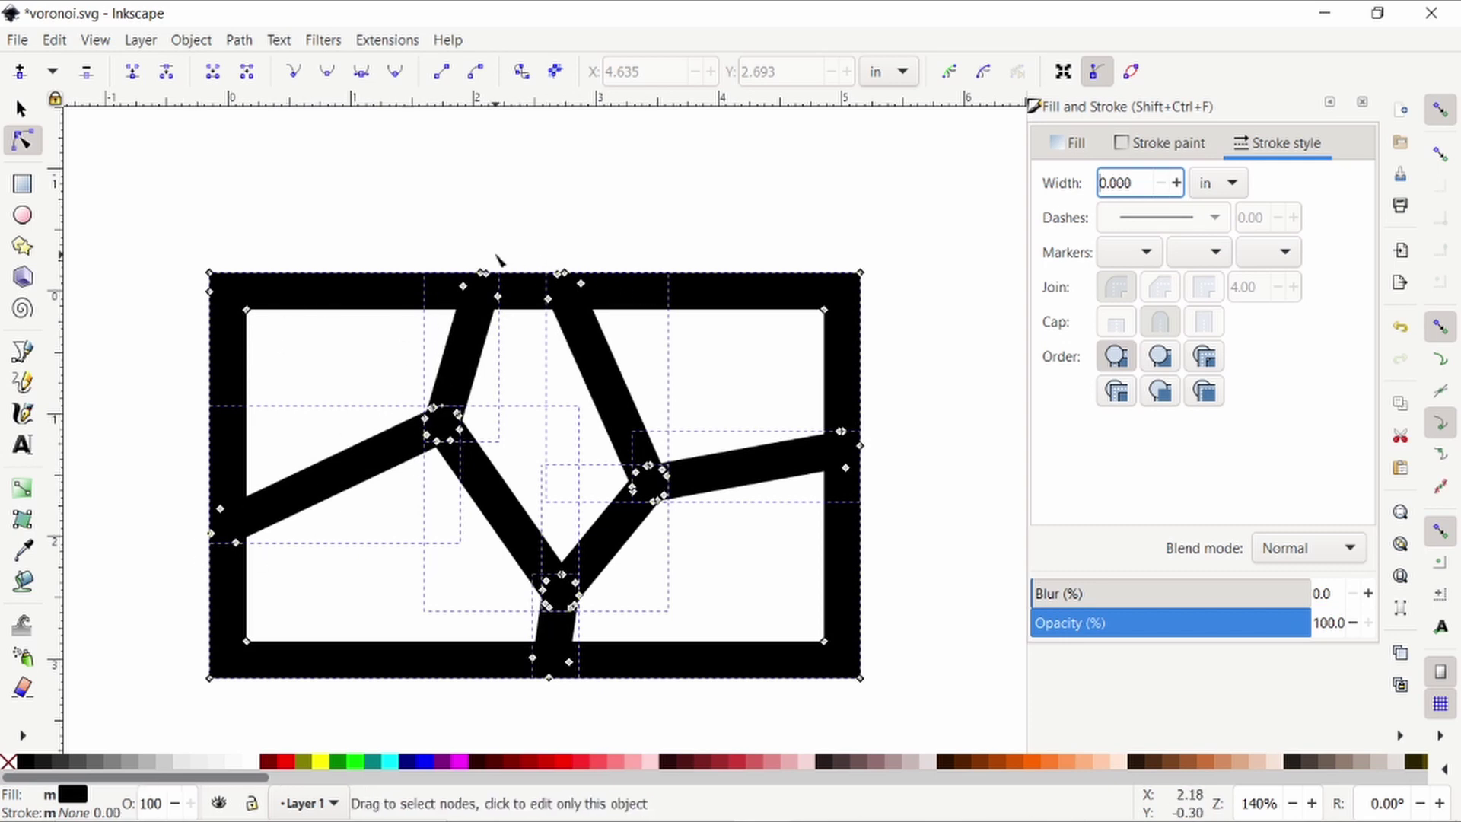
{"action": "left_click", "coordinate": [21, 109]}
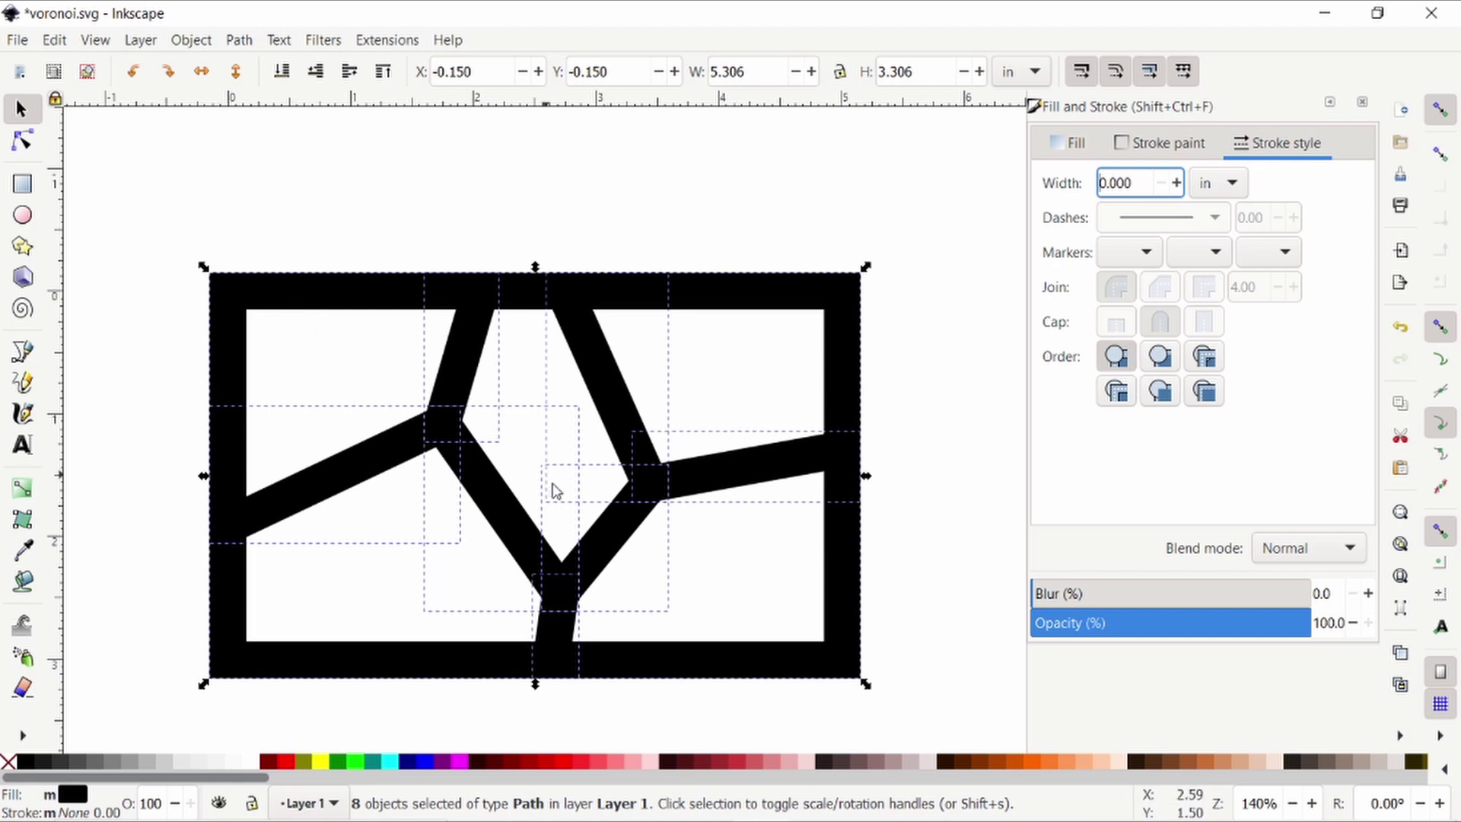
Union the filled outlines into one shape and delete its extra top-left corner node
{"action": "left_click", "coordinate": [238, 41]}
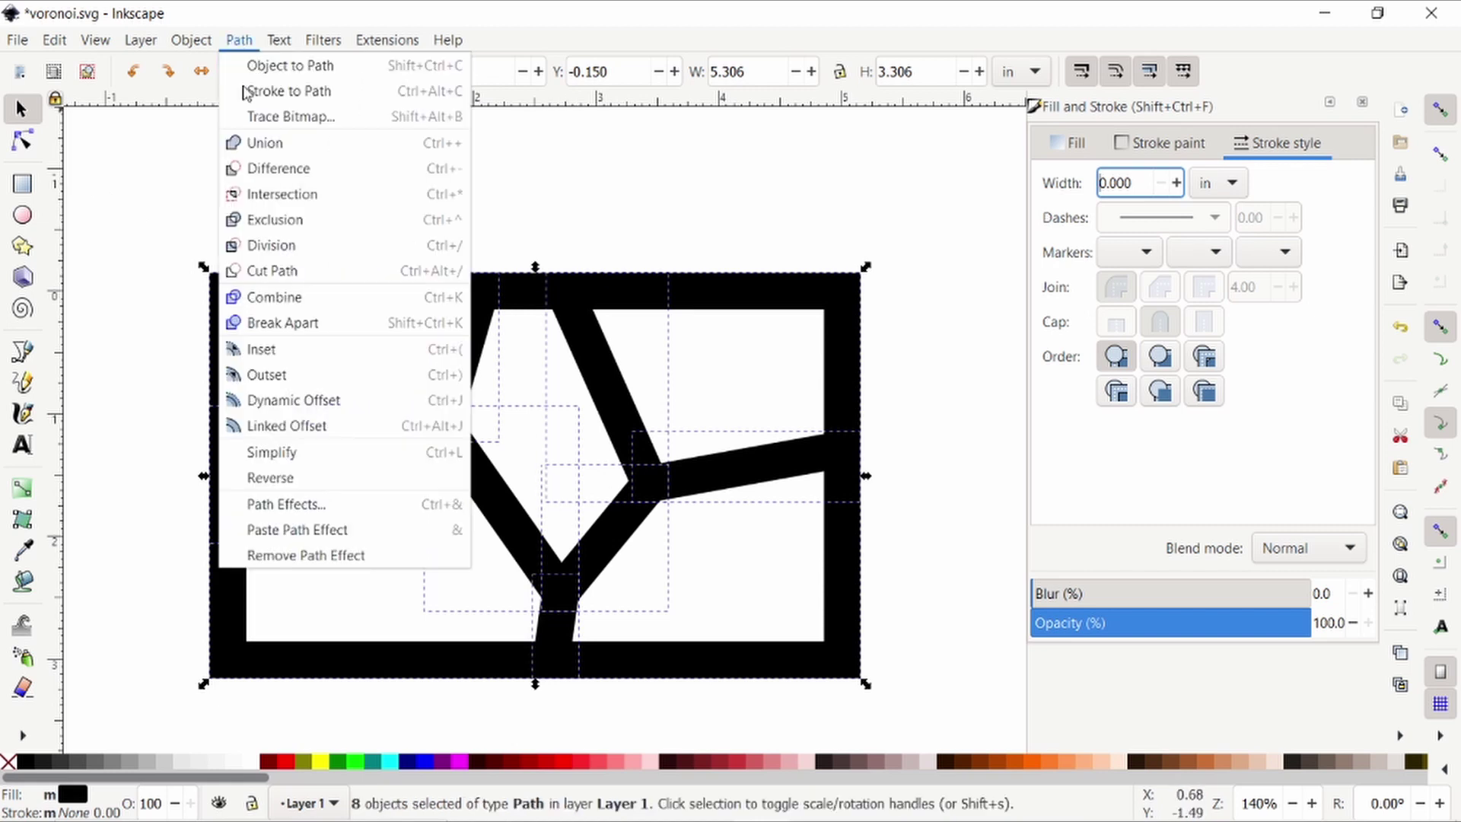
{"action": "left_click", "coordinate": [252, 143]}
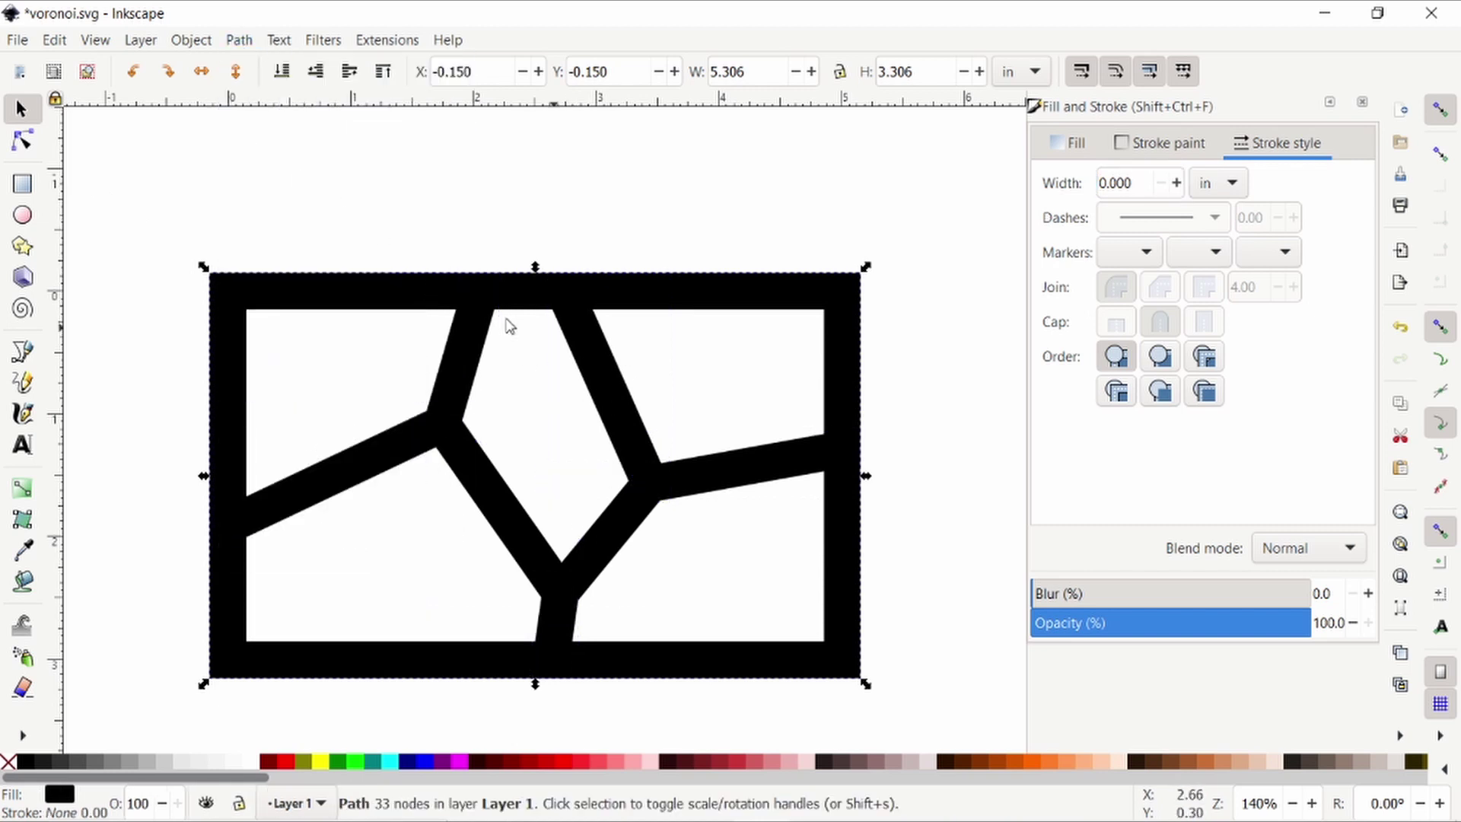
{"action": "left_click", "coordinate": [23, 147]}
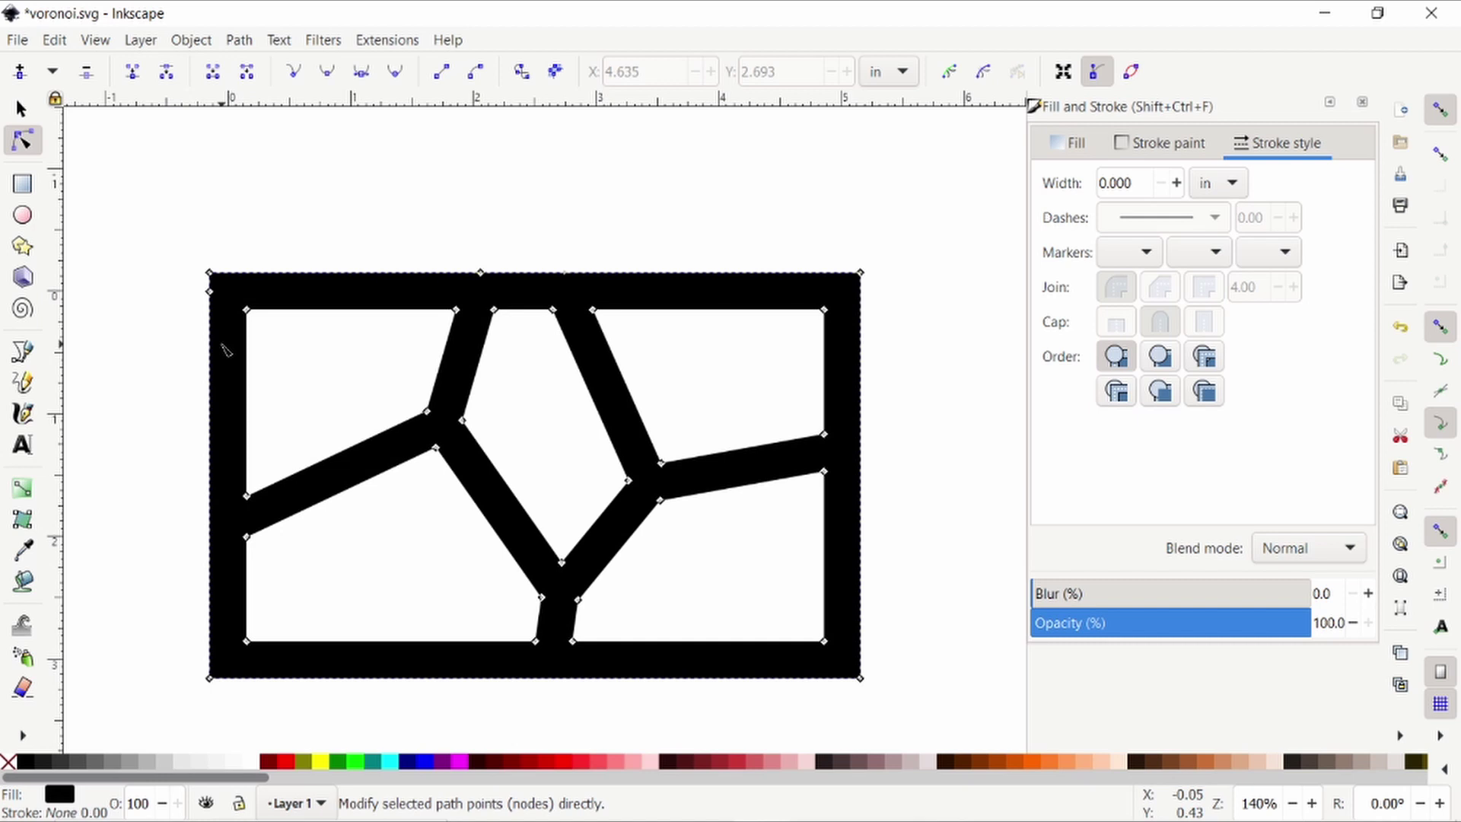
{"action": "left_click", "coordinate": [211, 294]}
{"action": "scroll", "coordinate": [183, 333], "scroll_direction": "up", "scroll_amount": 3}
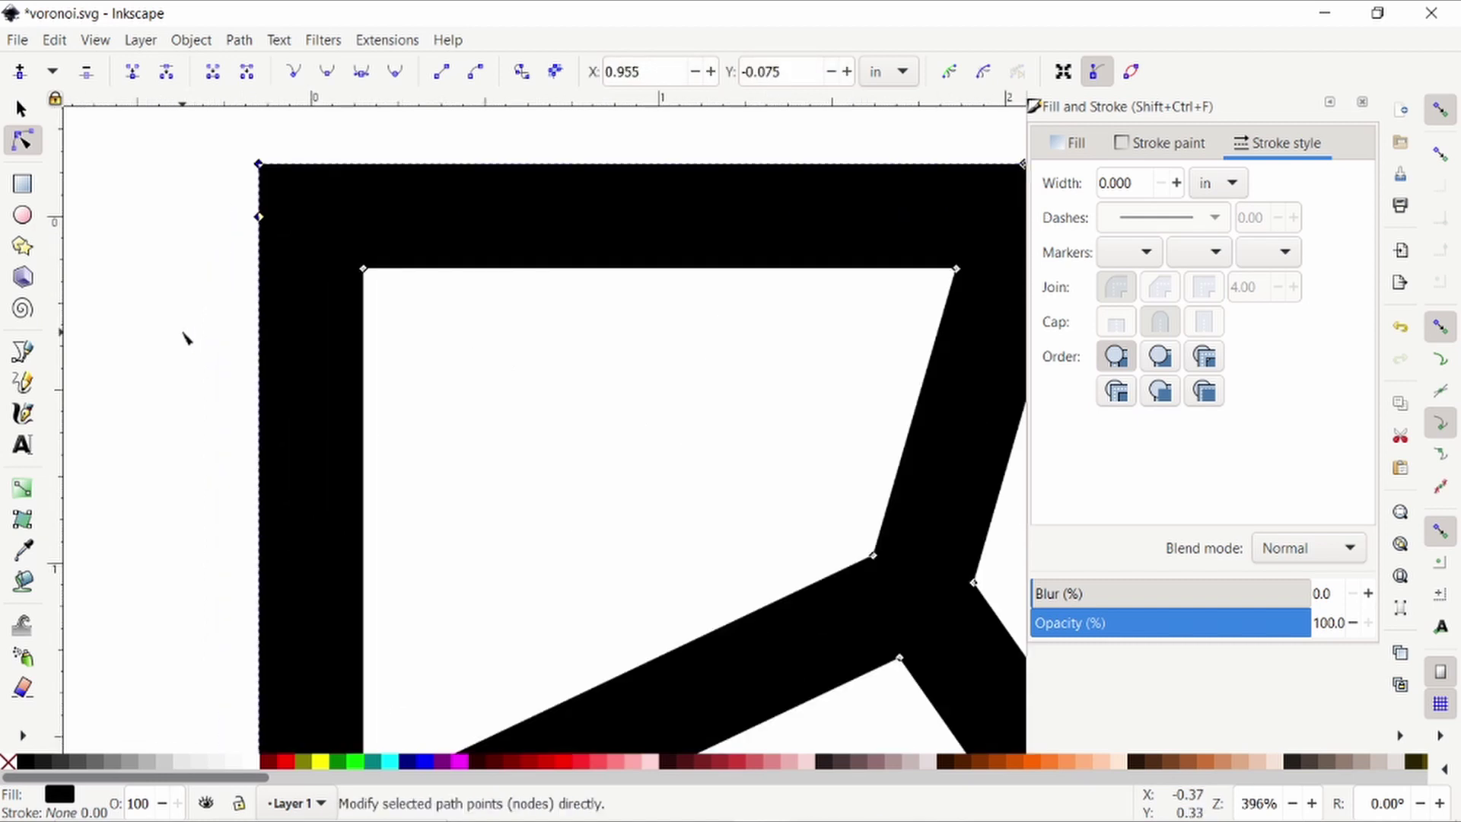
{"action": "left_click", "coordinate": [258, 217]}
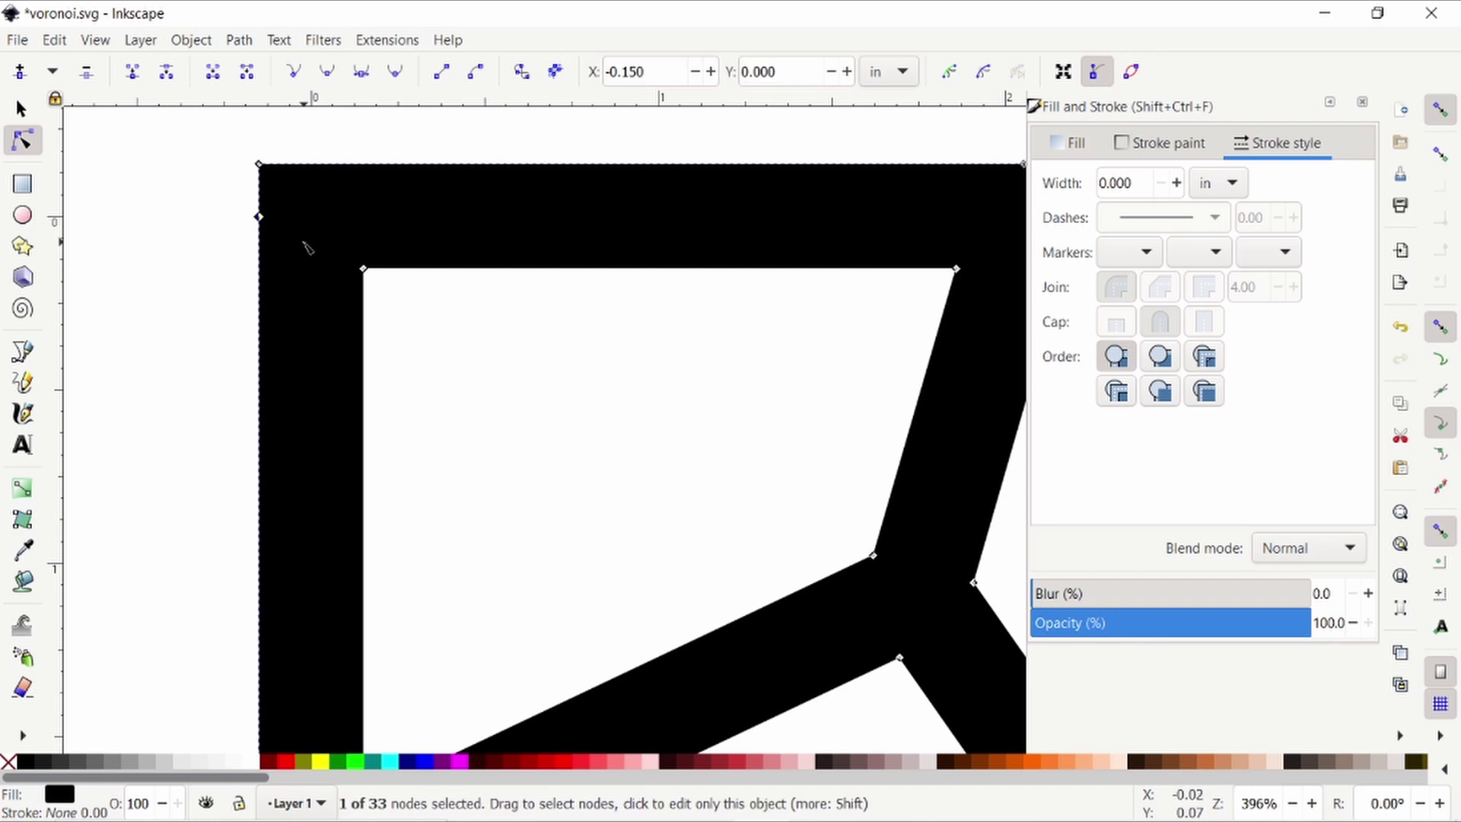
{"action": "key", "text": "Delete"}
Remove the stray top-edge nodes and make the frame's top edge a straight line
{"action": "scroll", "coordinate": [308, 248], "scroll_direction": "down", "scroll_amount": 3}
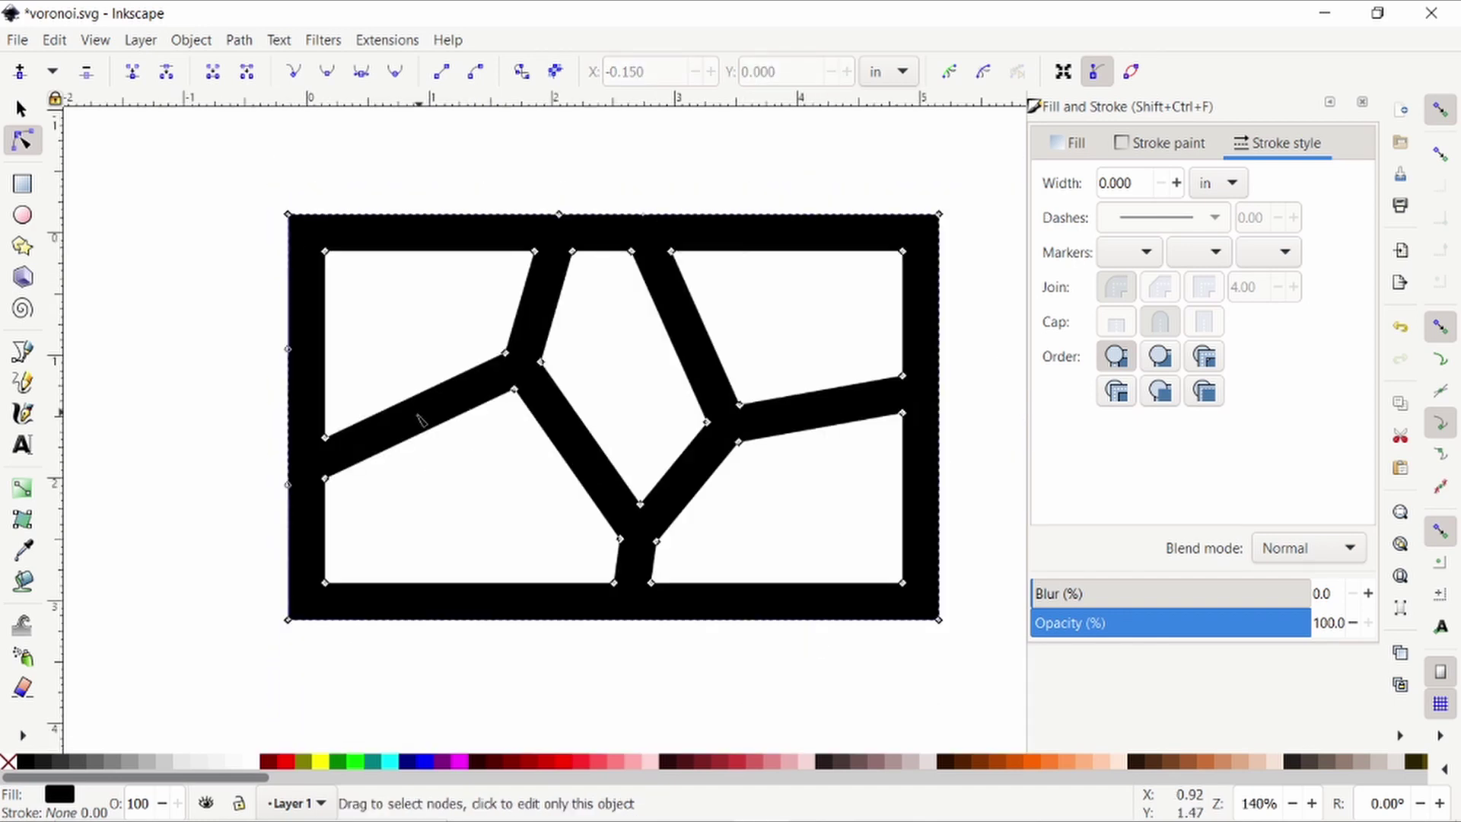
{"action": "scroll", "coordinate": [423, 415], "scroll_direction": "up", "scroll_amount": 1}
{"action": "left_click_drag", "start_coordinate": [196, 137], "coordinate": [248, 725]}
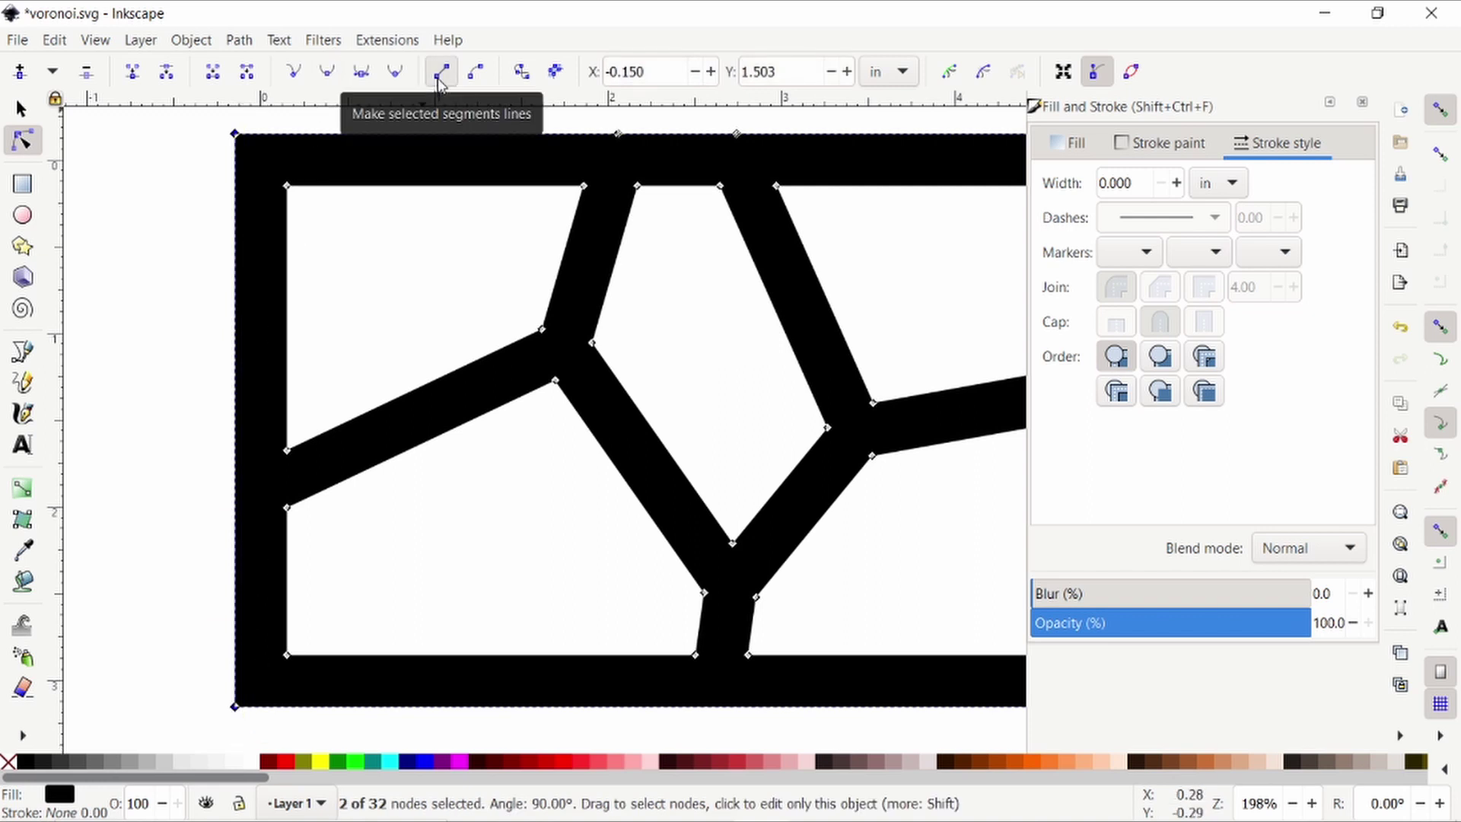
{"action": "scroll", "coordinate": [417, 315], "scroll_direction": "down", "scroll_amount": 1}
{"action": "left_click_drag", "start_coordinate": [528, 163], "coordinate": [659, 206]}
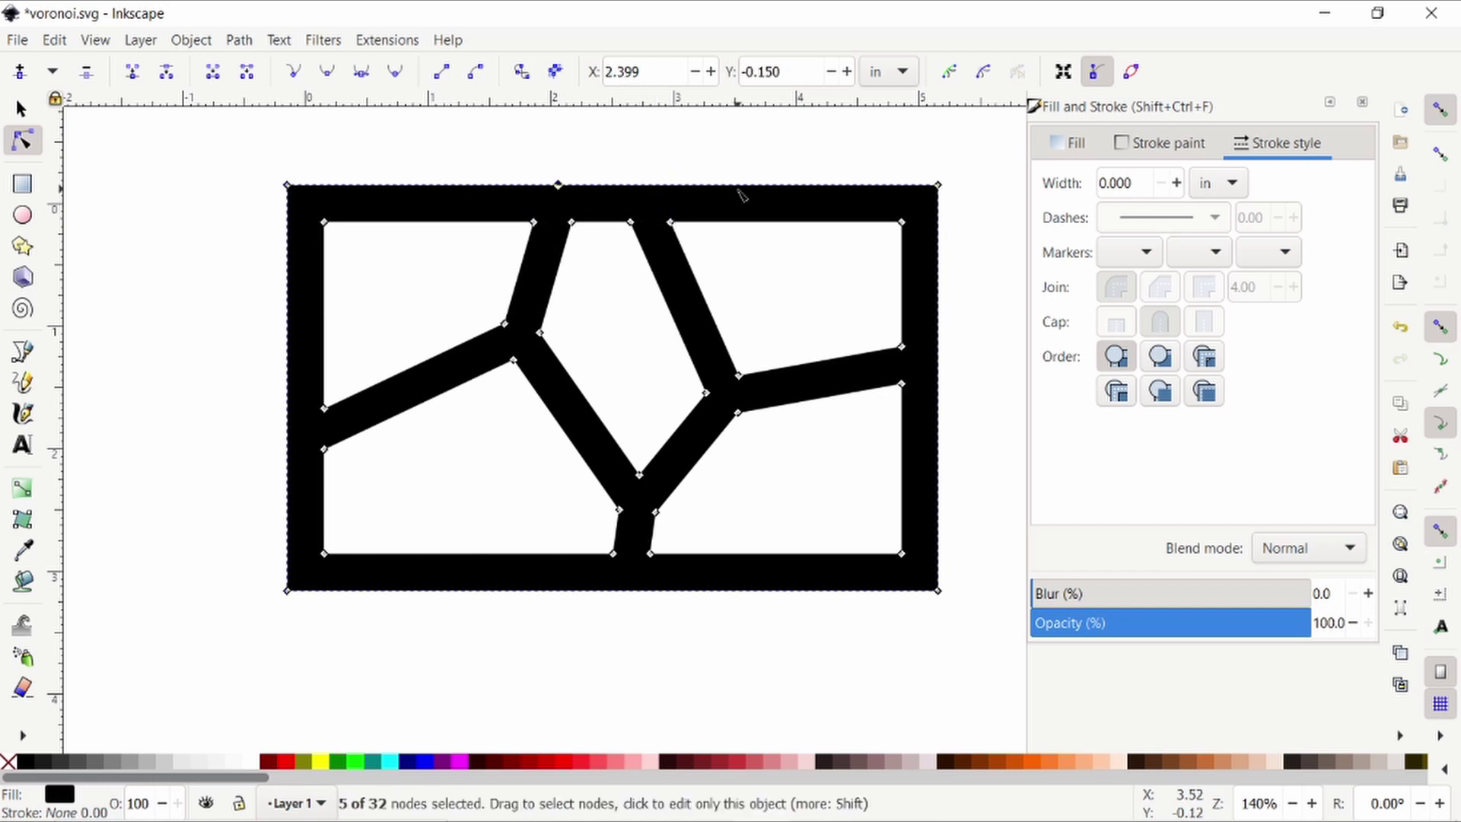
{"action": "key", "text": "Delete"}
{"action": "left_click_drag", "start_coordinate": [251, 144], "coordinate": [974, 212]}
{"action": "left_click", "coordinate": [441, 71]}
{"action": "left_click", "coordinate": [124, 297]}
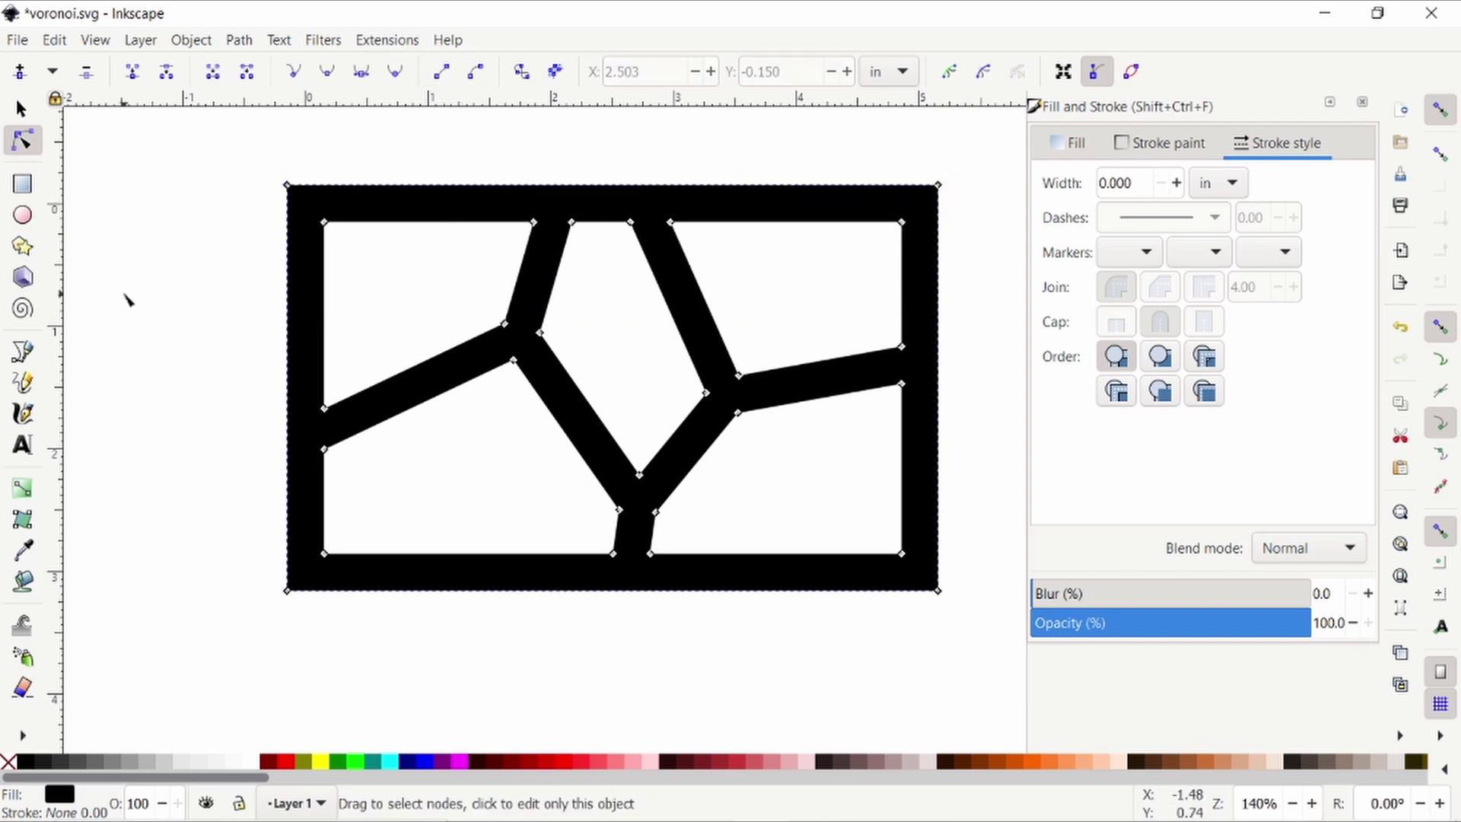
{"action": "left_click", "coordinate": [1000, 218]}
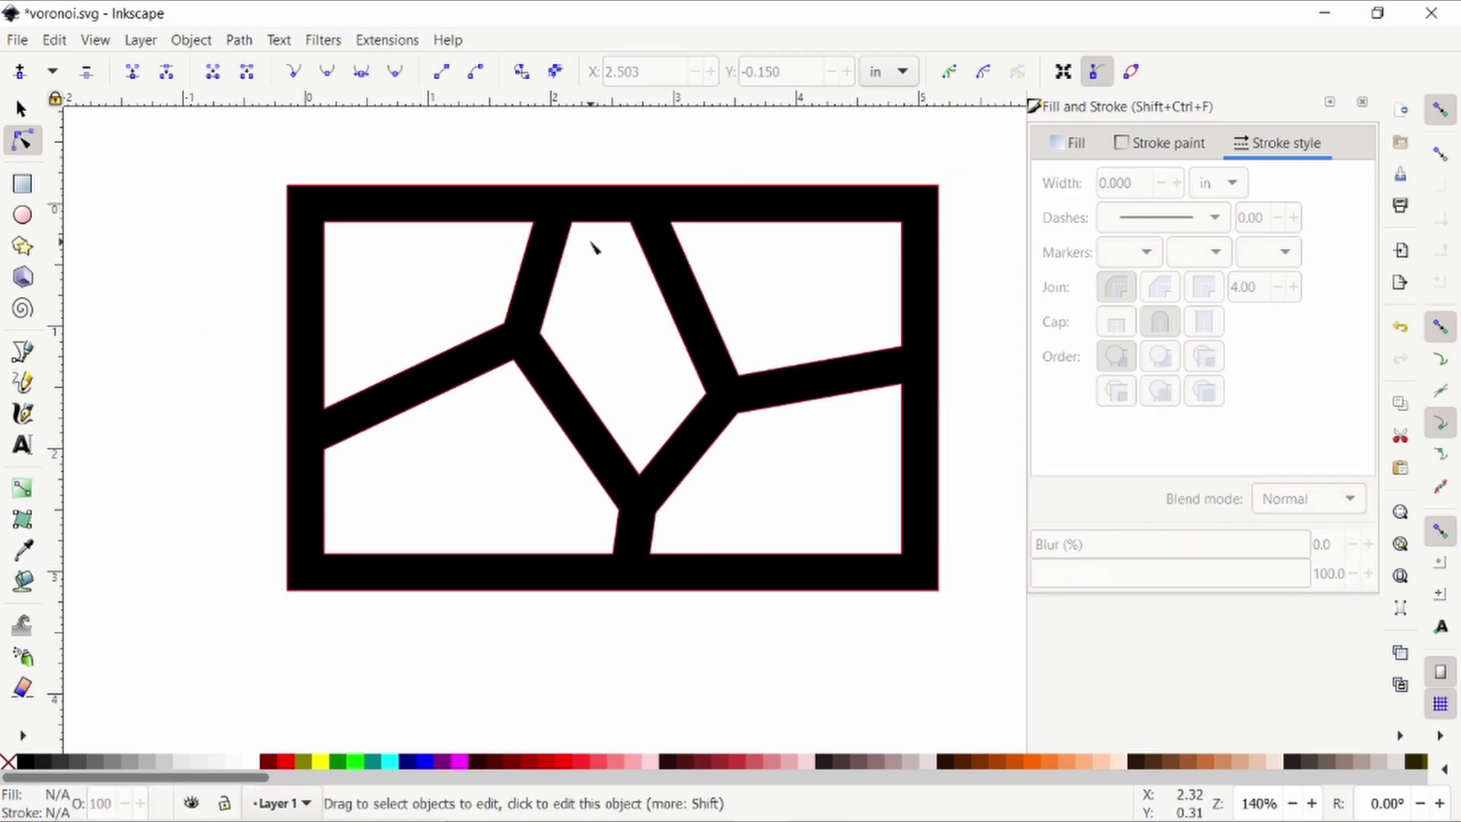
Break the frame apart and give the pieces a translucent black fill with alpha 19
{"action": "left_click", "coordinate": [19, 109]}
{"action": "left_click", "coordinate": [350, 205]}
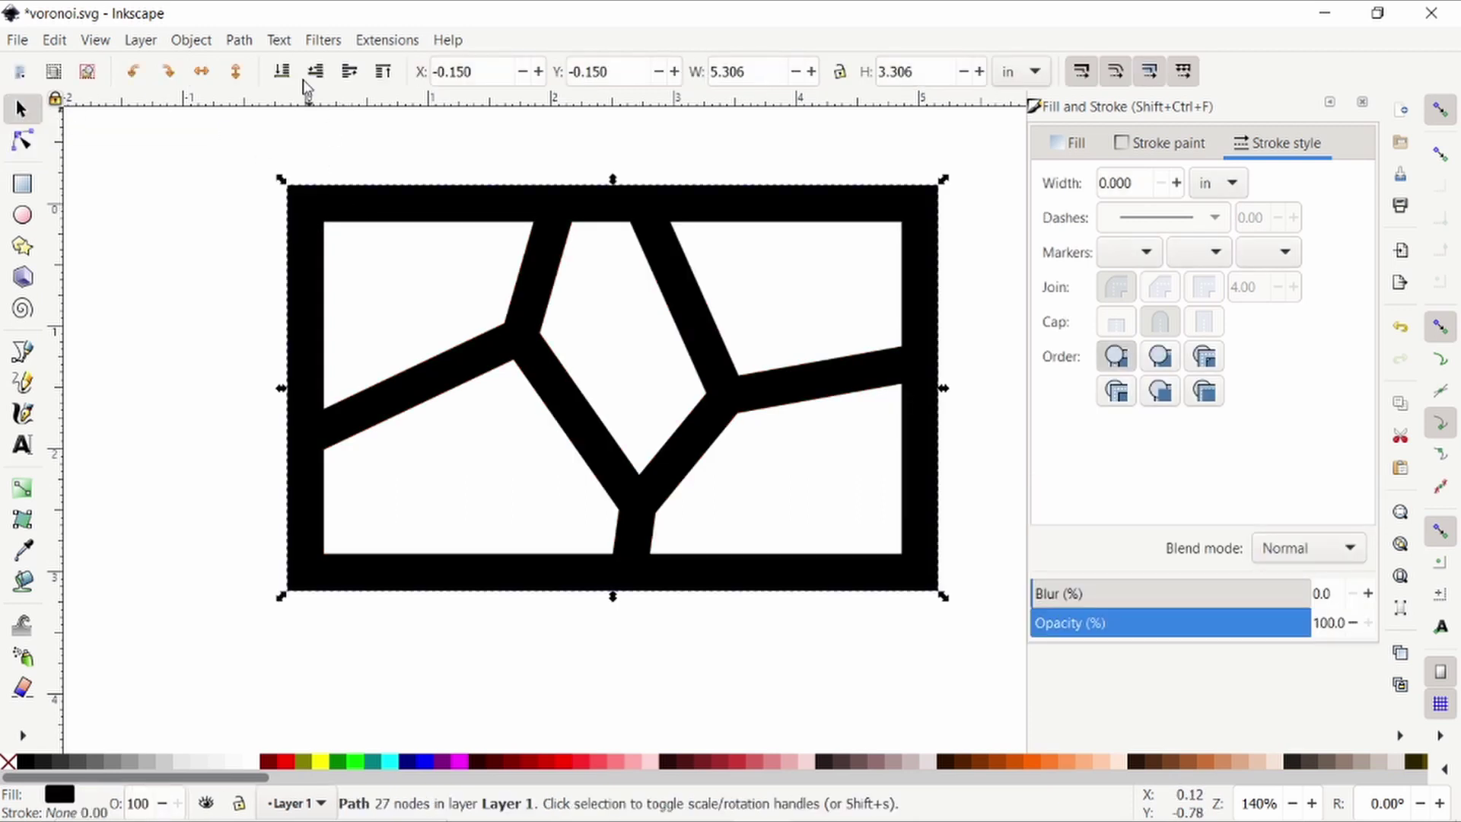
{"action": "left_click", "coordinate": [279, 42]}
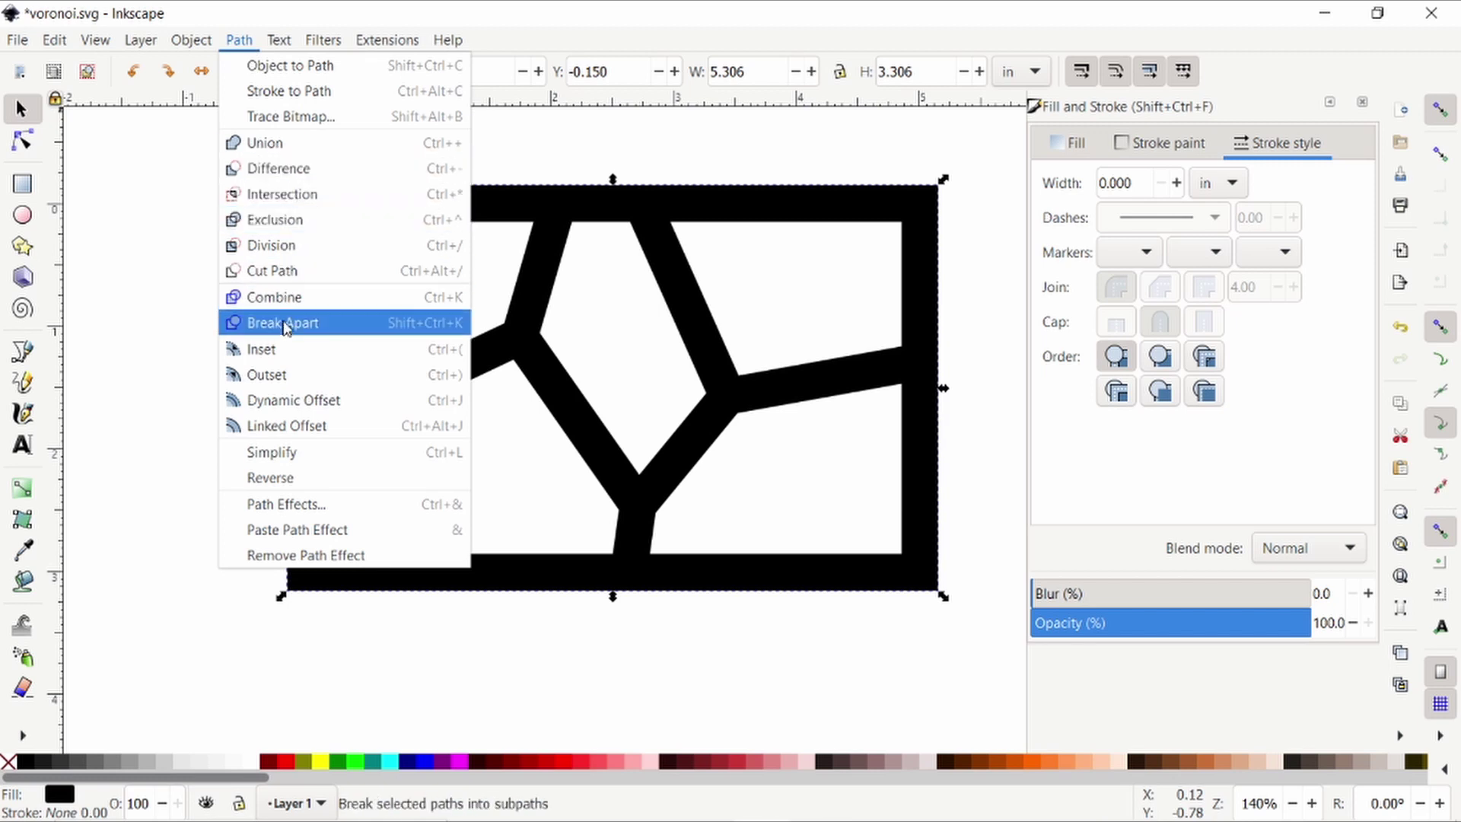
{"action": "left_click", "coordinate": [283, 327]}
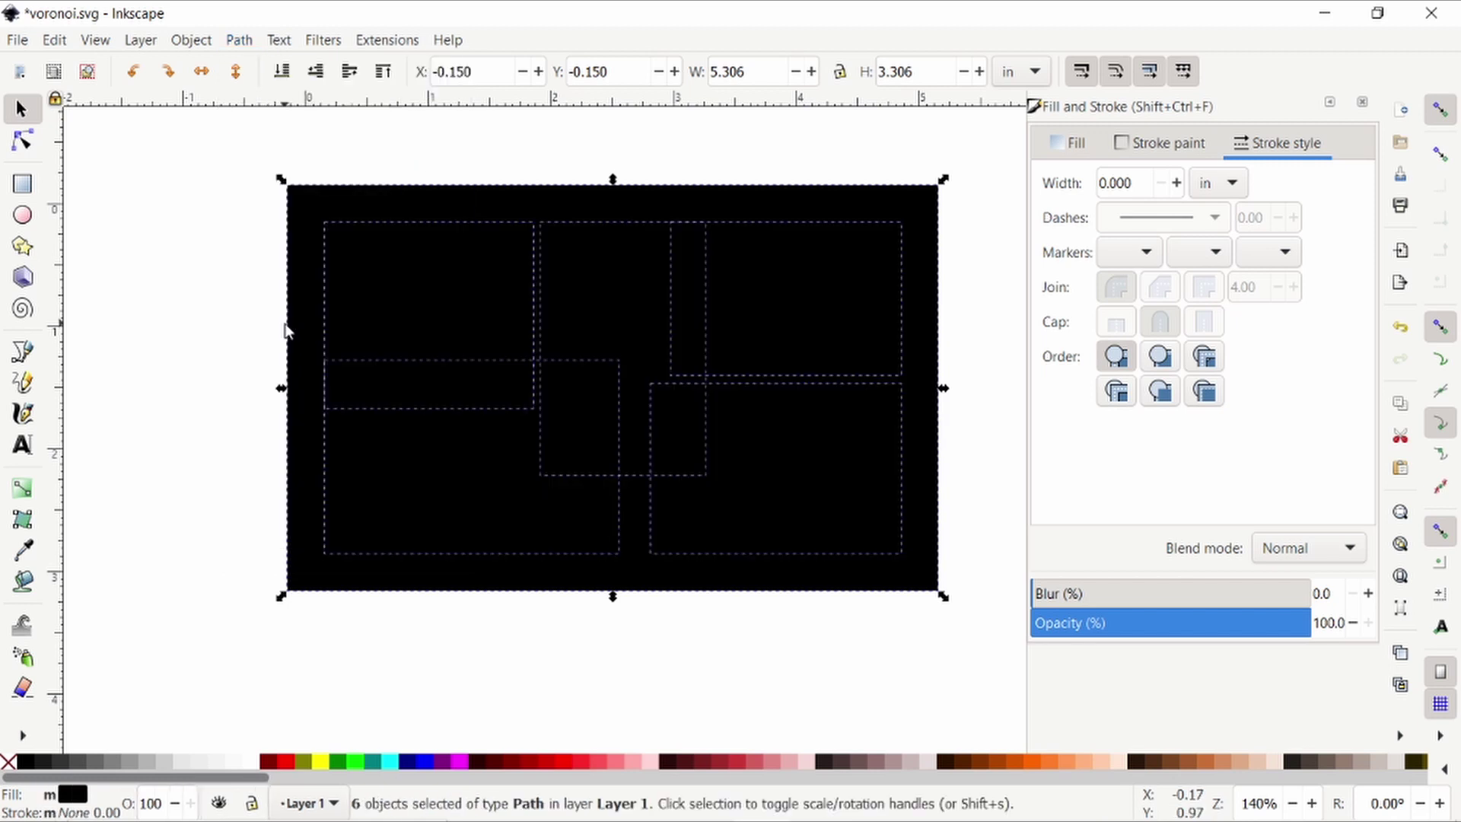
{"action": "left_click", "coordinate": [1068, 153]}
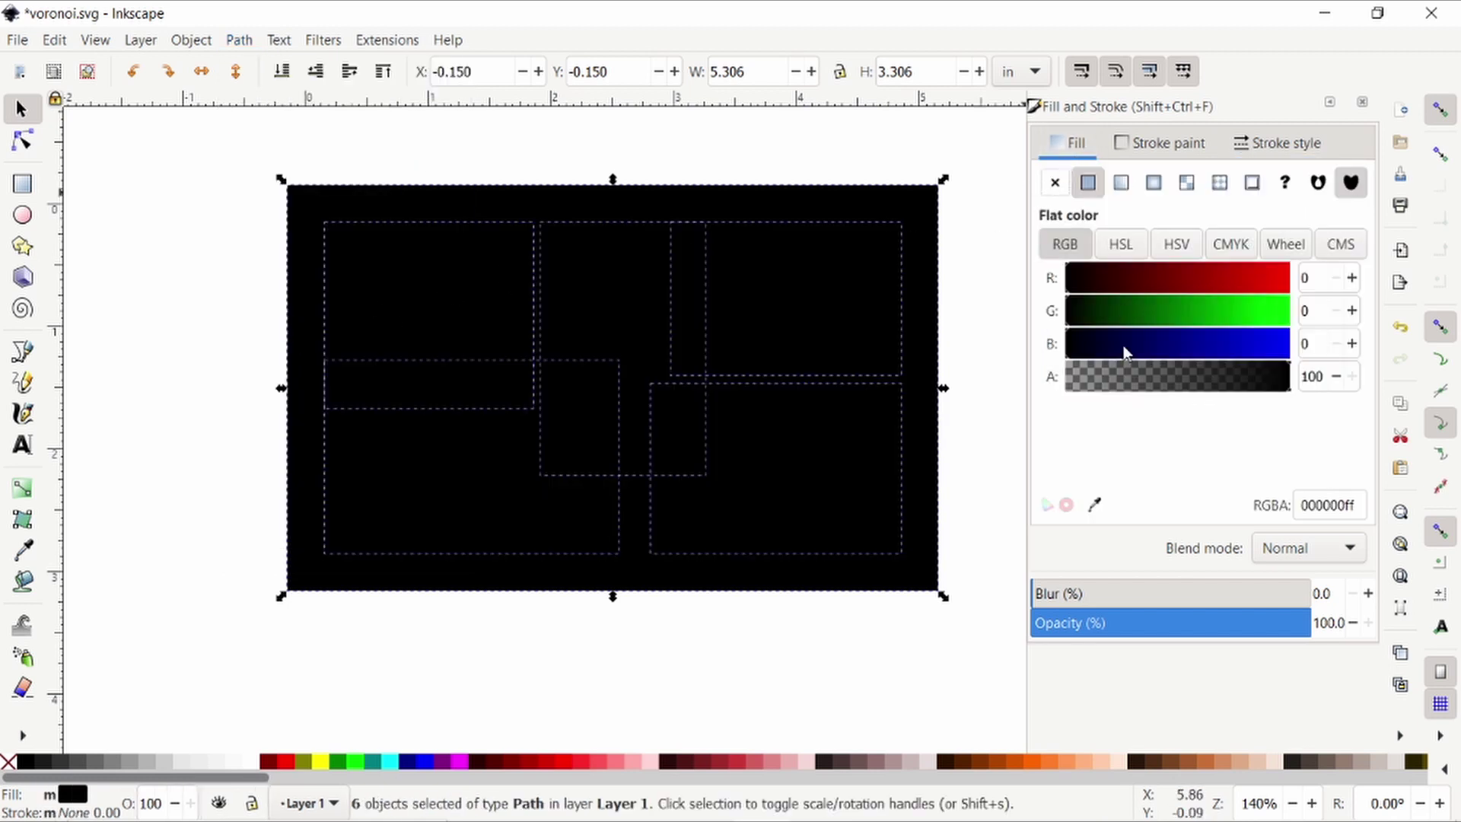
{"action": "left_click", "coordinate": [1108, 368]}
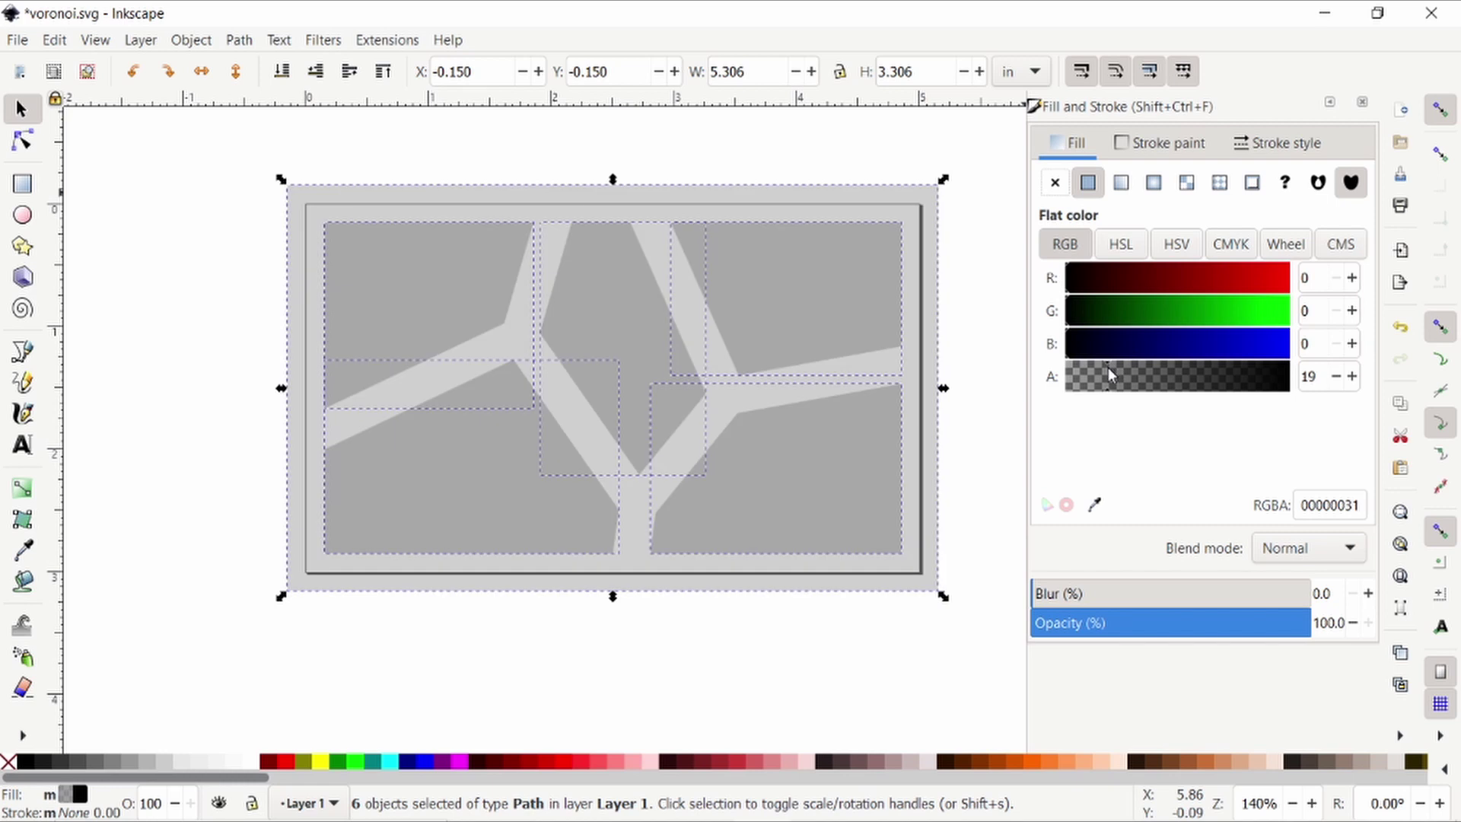
Delete the outer frame rectangle, leaving five light grey cells
{"action": "left_click", "coordinate": [505, 150]}
{"action": "left_click", "coordinate": [546, 220]}
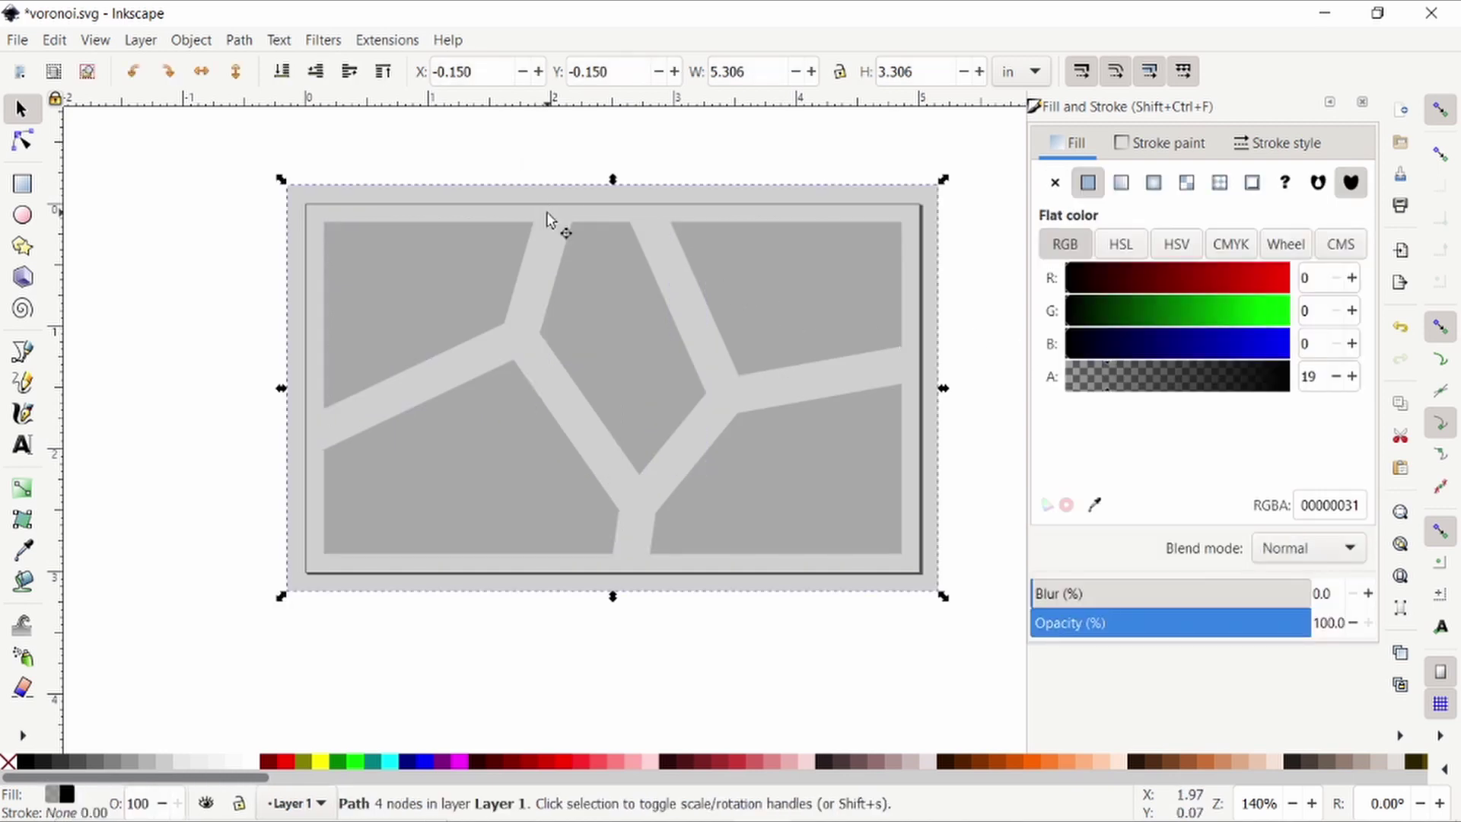
{"action": "key", "text": "Delete"}
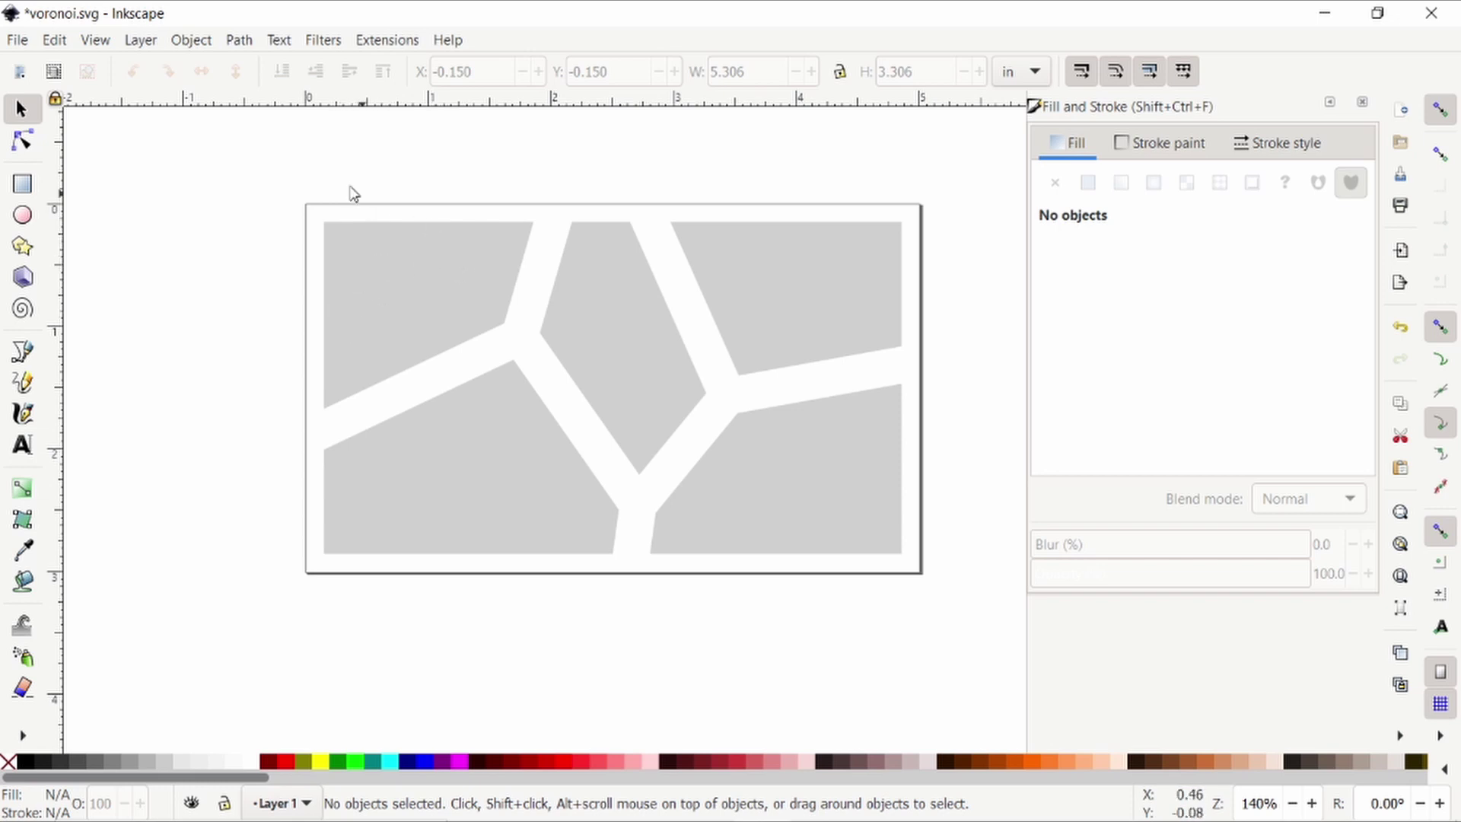
Smooth the top-left cell's corner node, then undo it to restore the sharp corners
{"action": "left_click", "coordinate": [22, 140]}
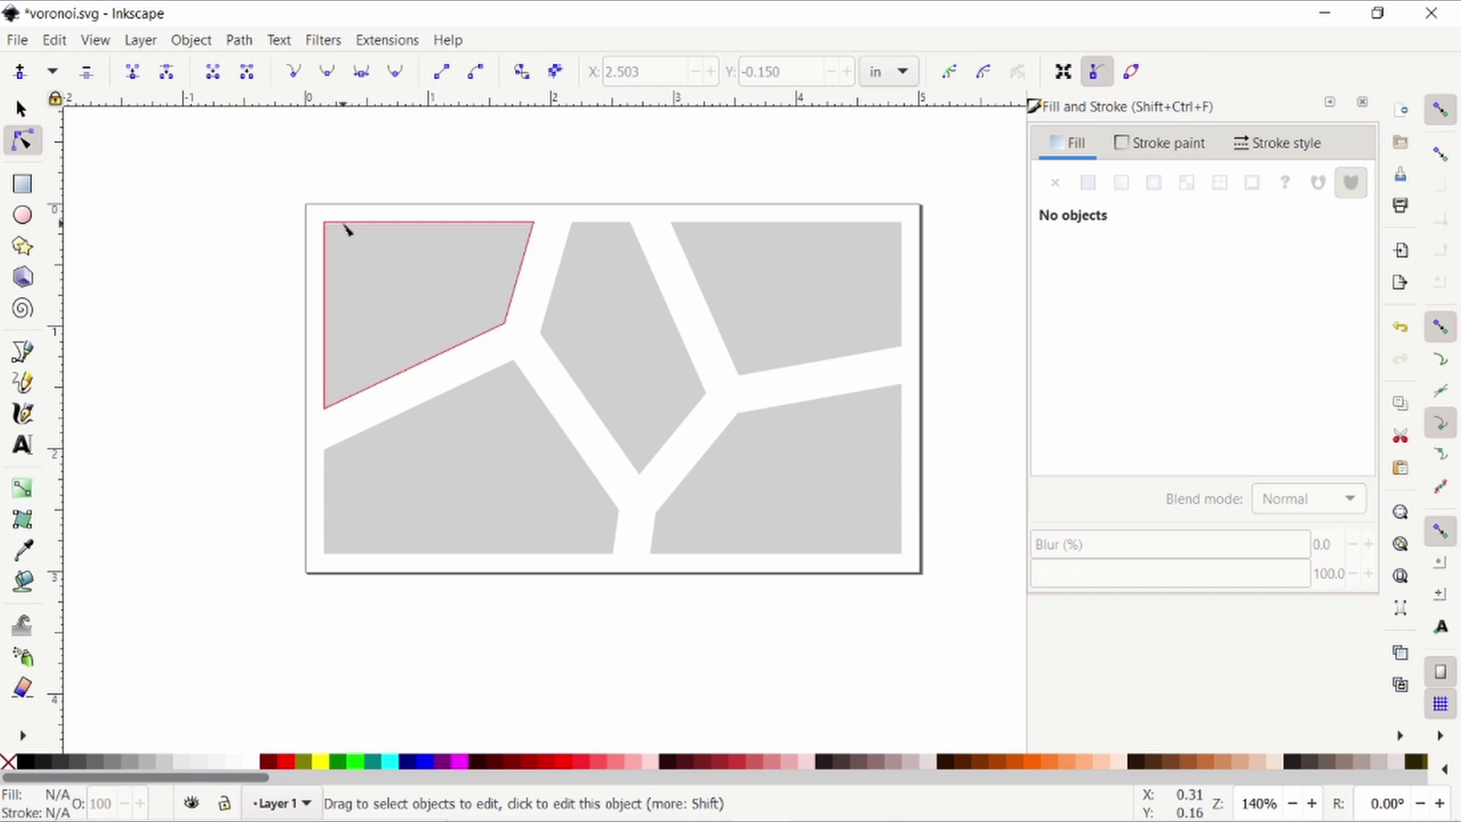
{"action": "left_click", "coordinate": [346, 228]}
{"action": "scroll", "coordinate": [347, 229], "scroll_direction": "down", "scroll_amount": 1}
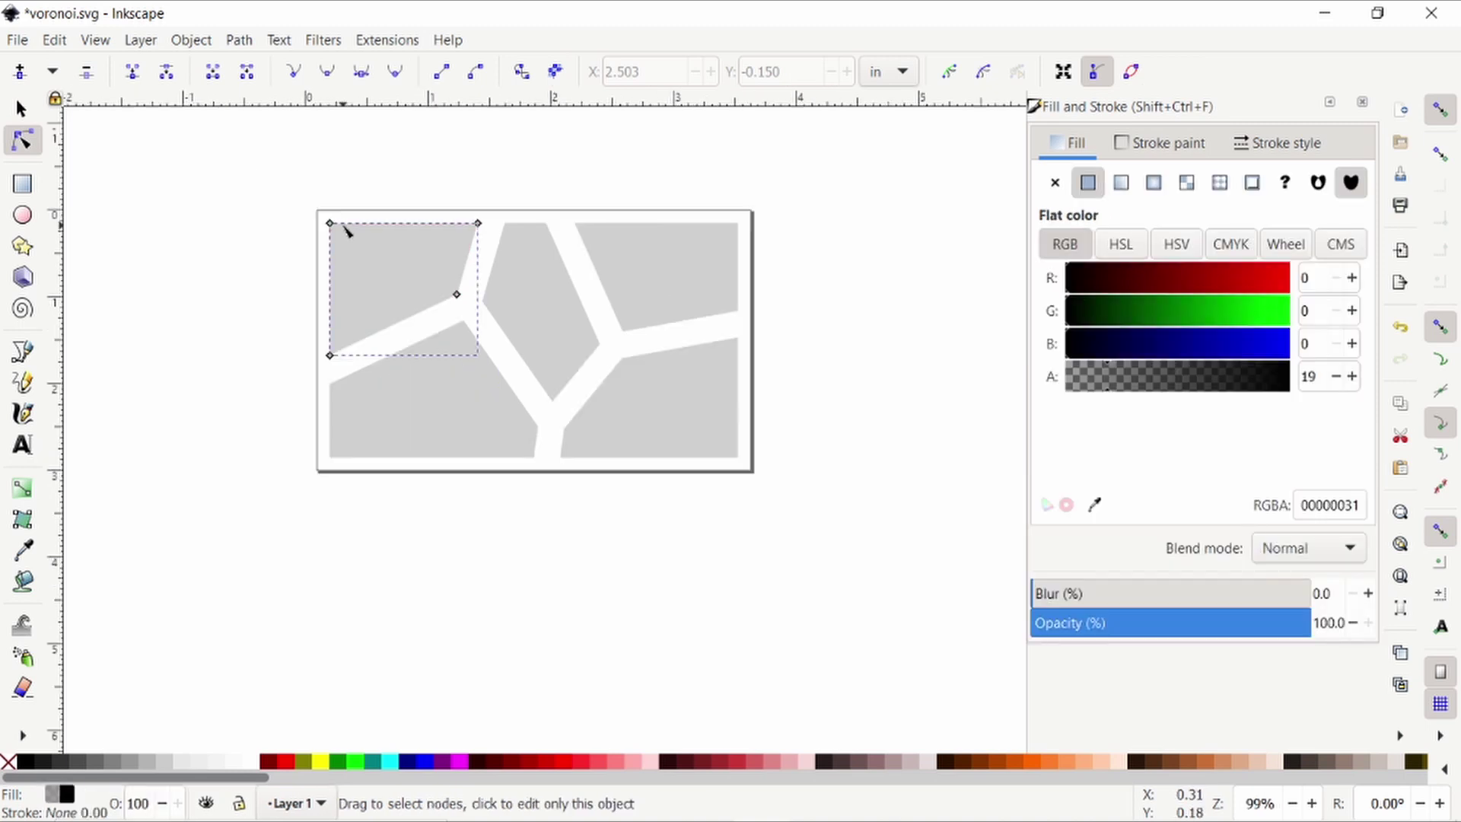
{"action": "scroll", "coordinate": [346, 229], "scroll_direction": "up", "scroll_amount": 4}
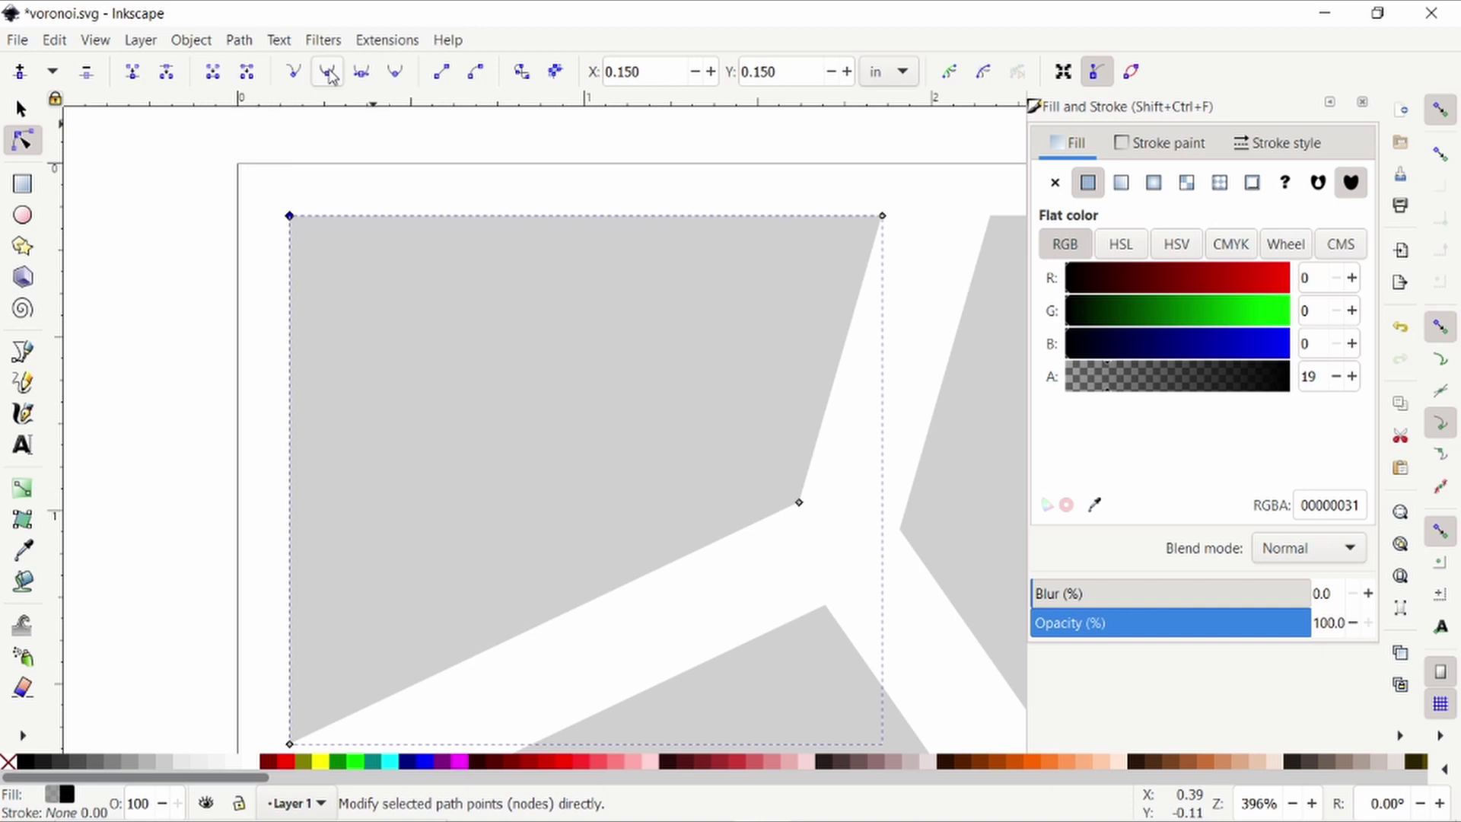
{"action": "left_click", "coordinate": [329, 74]}
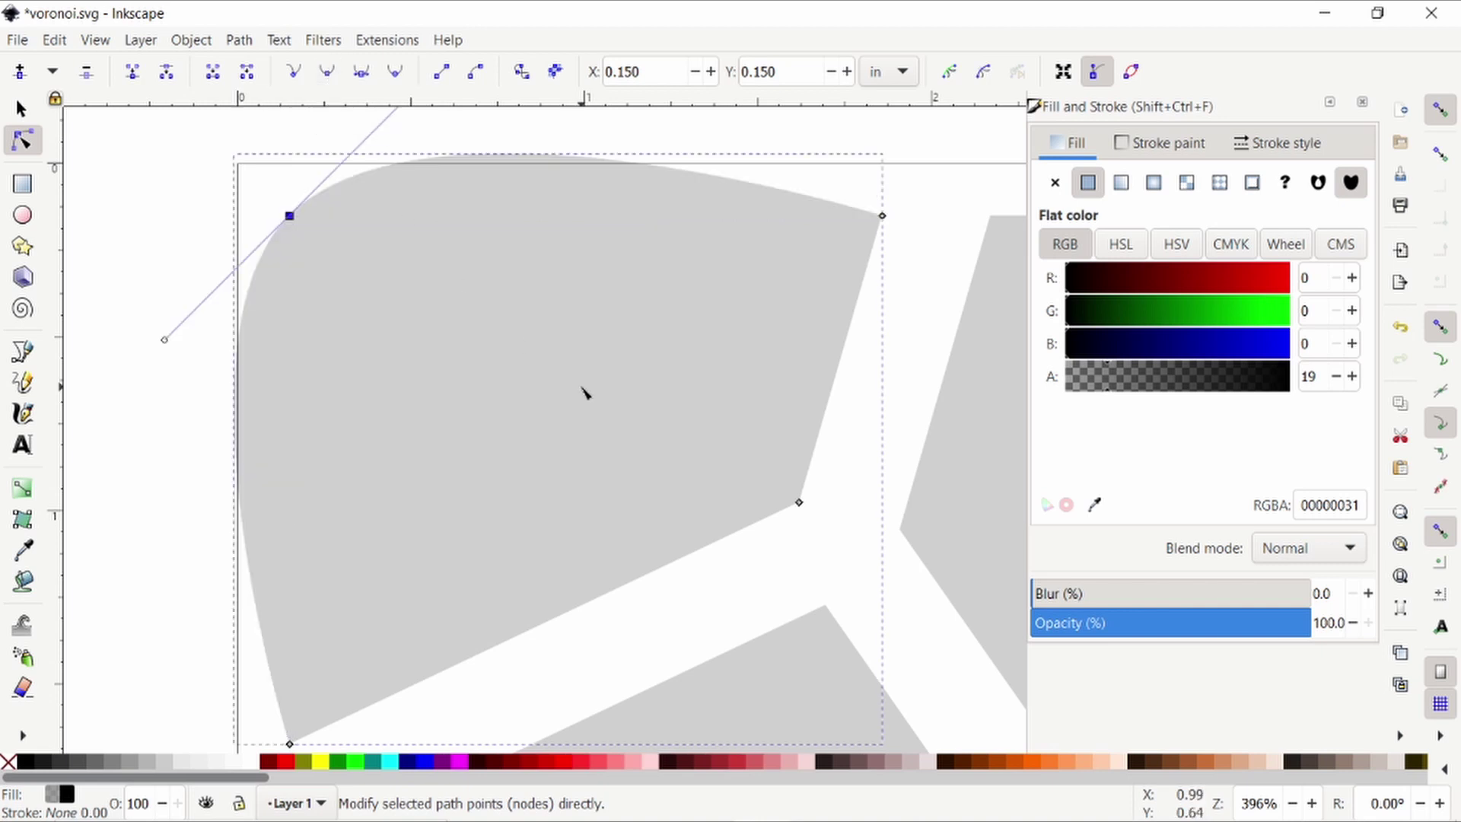
{"action": "key", "text": "ctrl+z"}
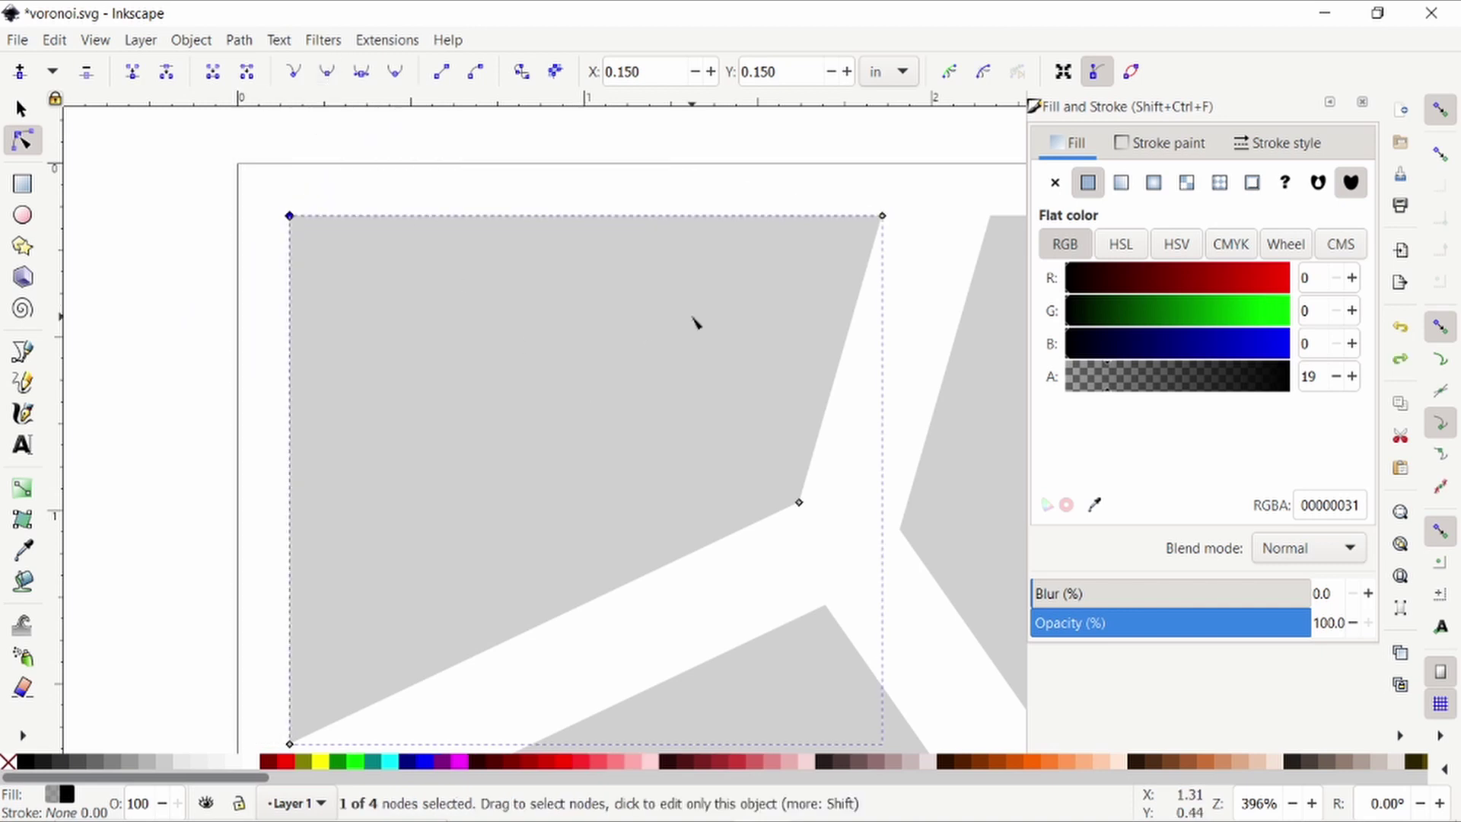
{"action": "left_click", "coordinate": [694, 322]}
Zoom out to the full page and open Path > Path Effects
{"action": "scroll", "coordinate": [694, 323], "scroll_direction": "down", "scroll_amount": 1}
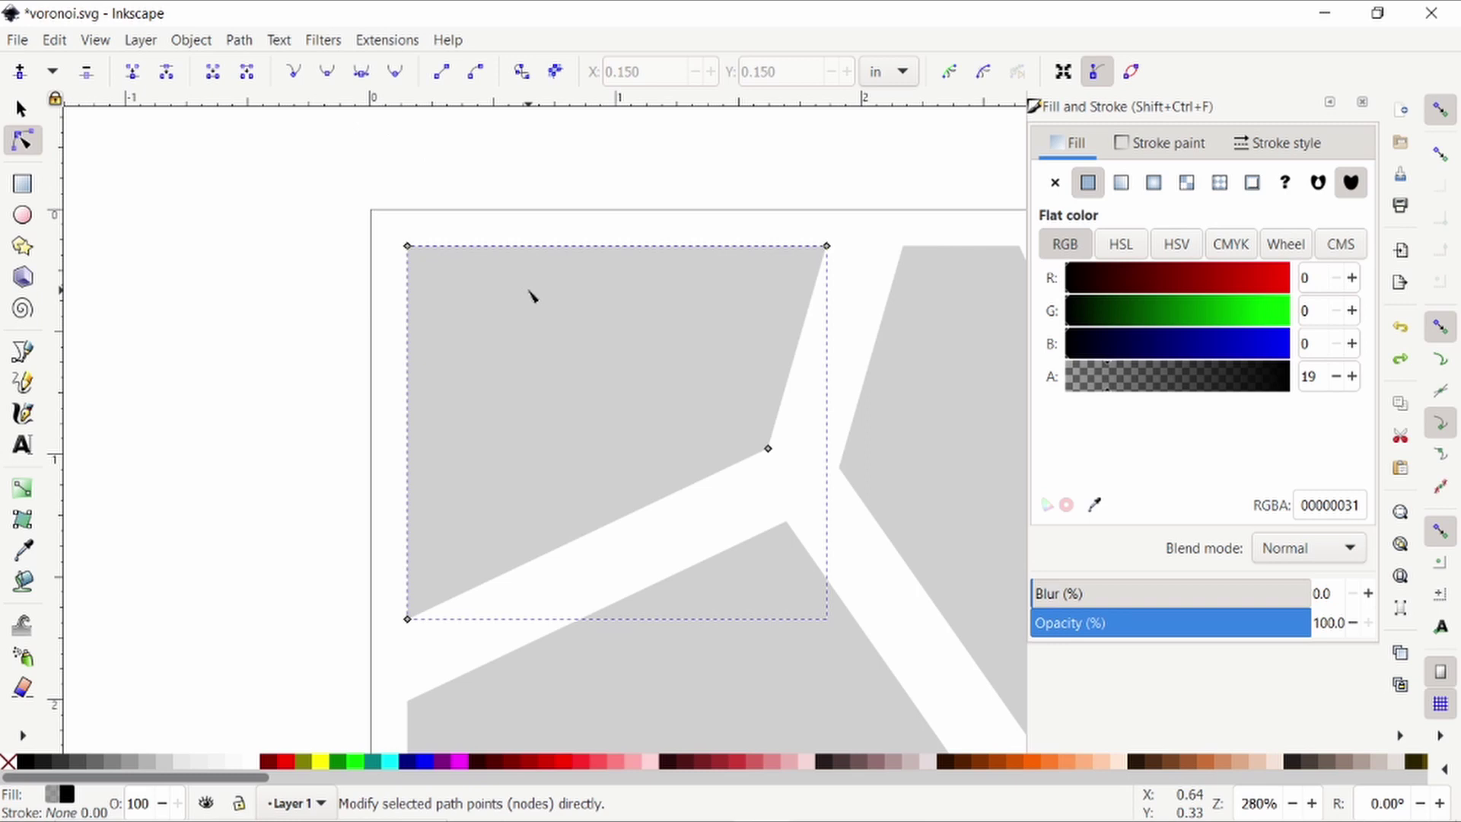
{"action": "scroll", "coordinate": [533, 297], "scroll_direction": "down", "scroll_amount": 1}
{"action": "scroll", "coordinate": [731, 274], "scroll_direction": "right", "scroll_amount": 3}
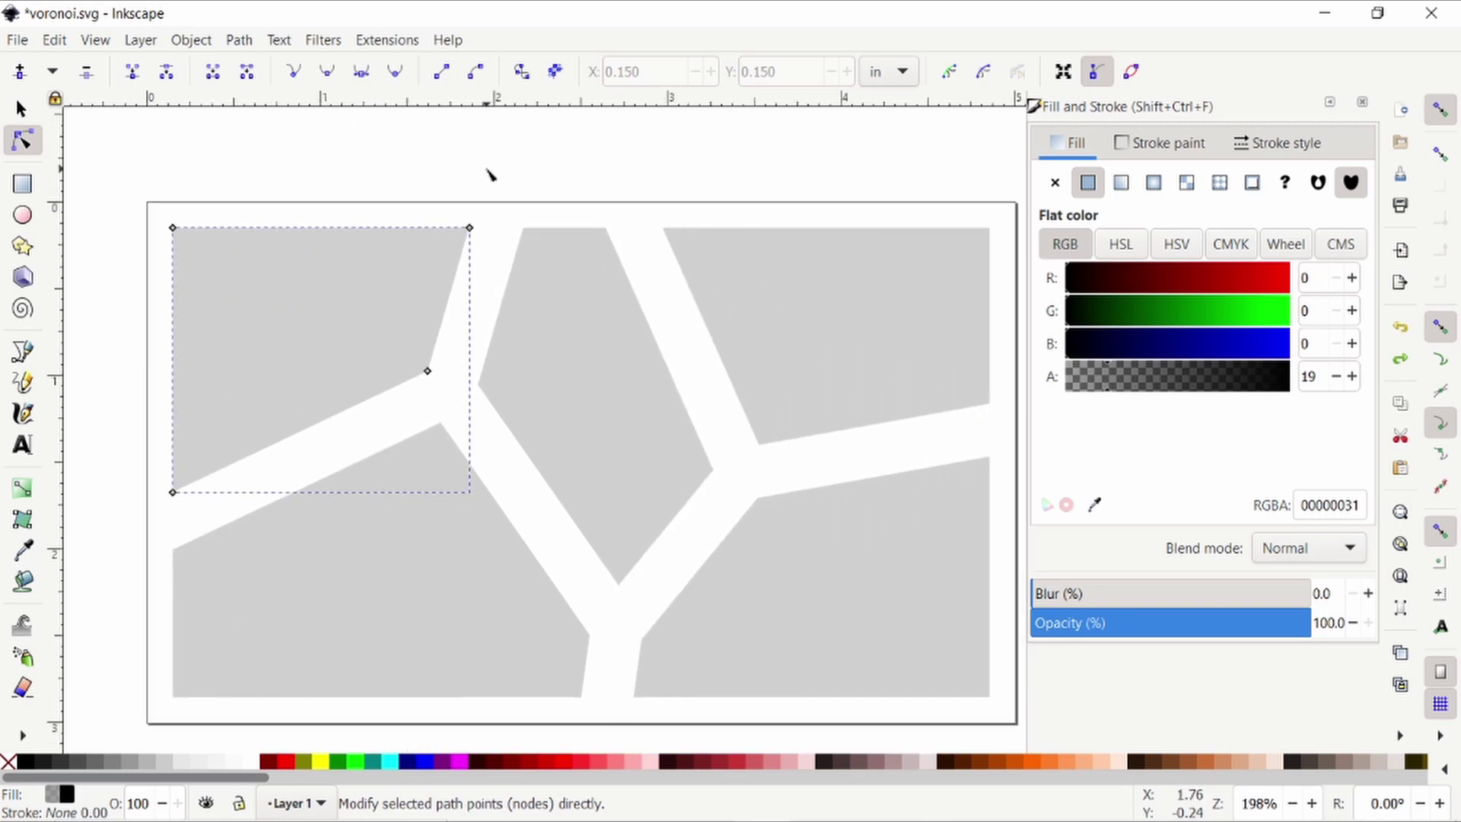
{"action": "scroll", "coordinate": [457, 137], "scroll_direction": "down", "scroll_amount": 1}
{"action": "left_click", "coordinate": [237, 42]}
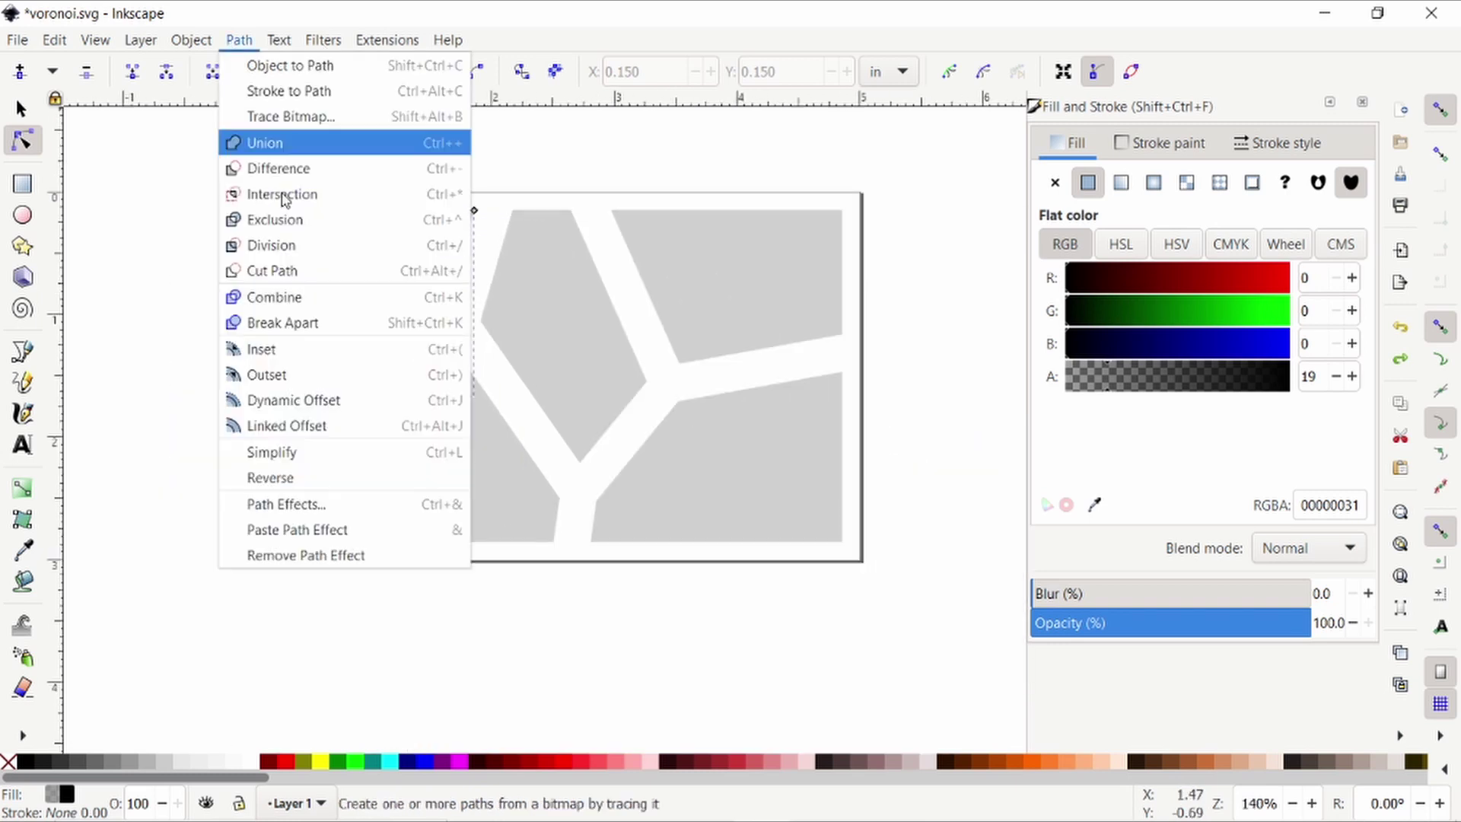
{"action": "left_click", "coordinate": [289, 506]}
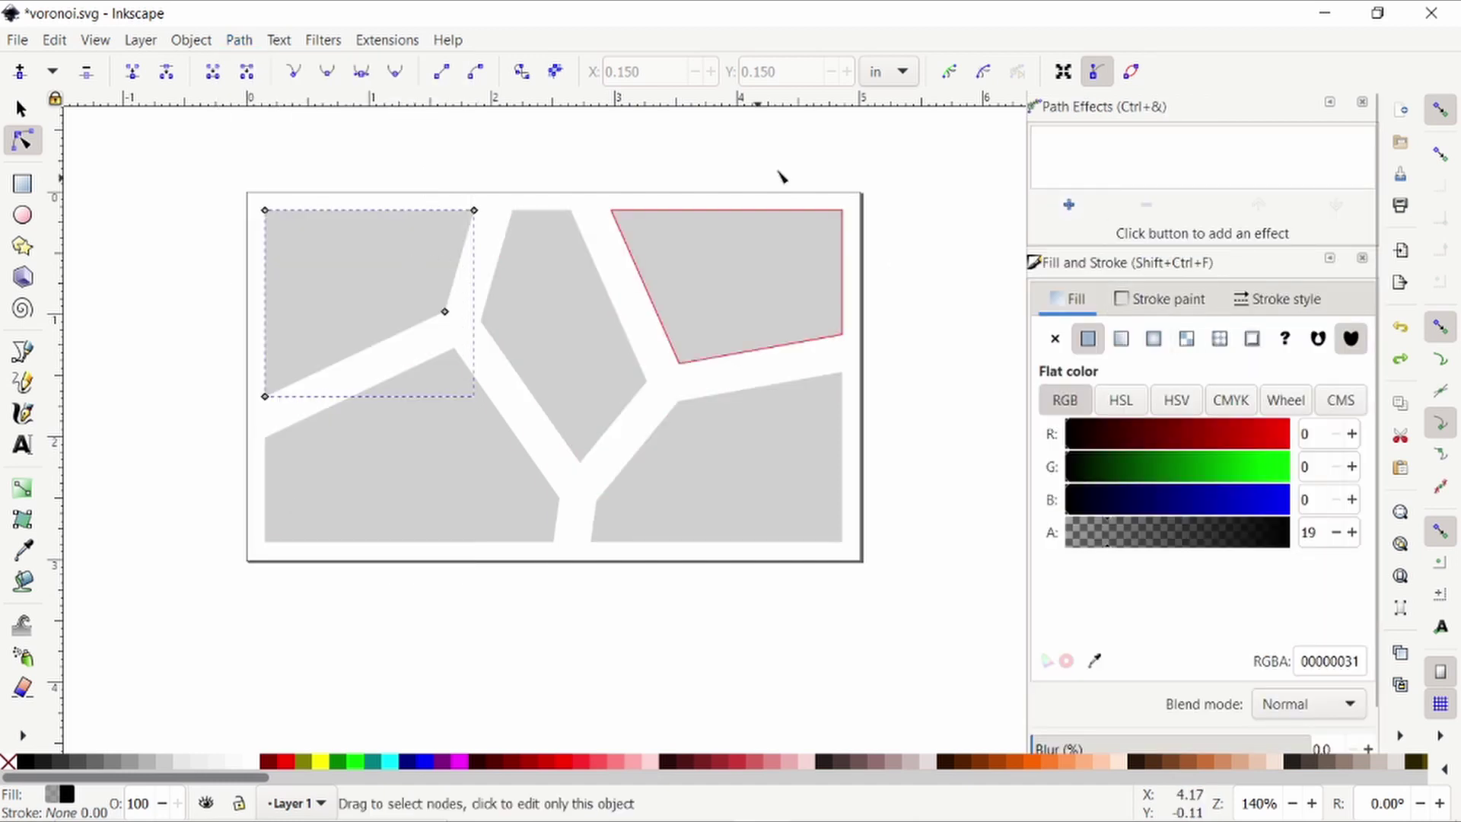
Add a BSpline path effect to the top-left cell with a weight of 15%
{"action": "left_click", "coordinate": [1070, 205]}
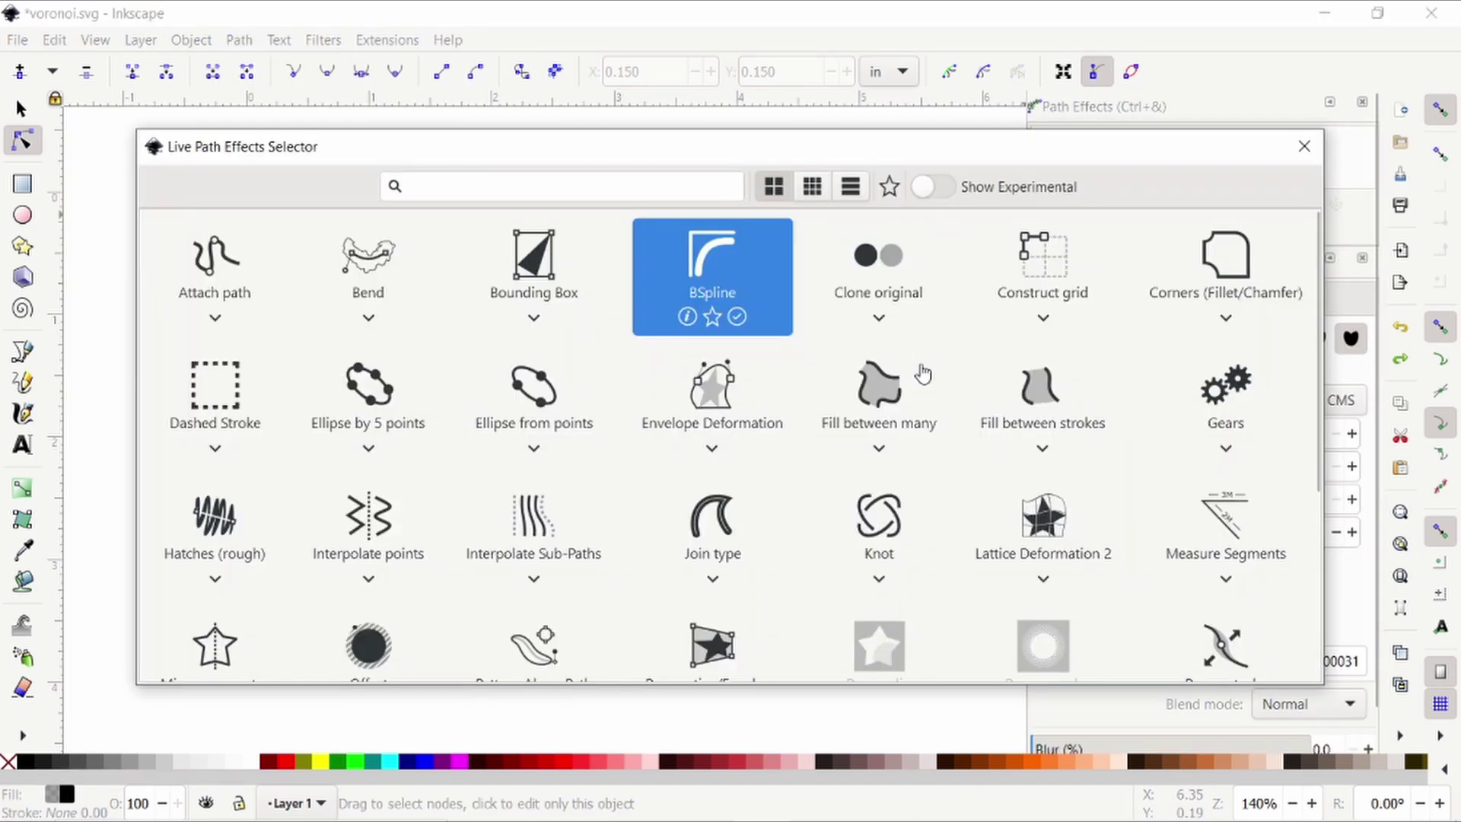
{"action": "scroll", "coordinate": [940, 433], "scroll_direction": "down", "scroll_amount": 3}
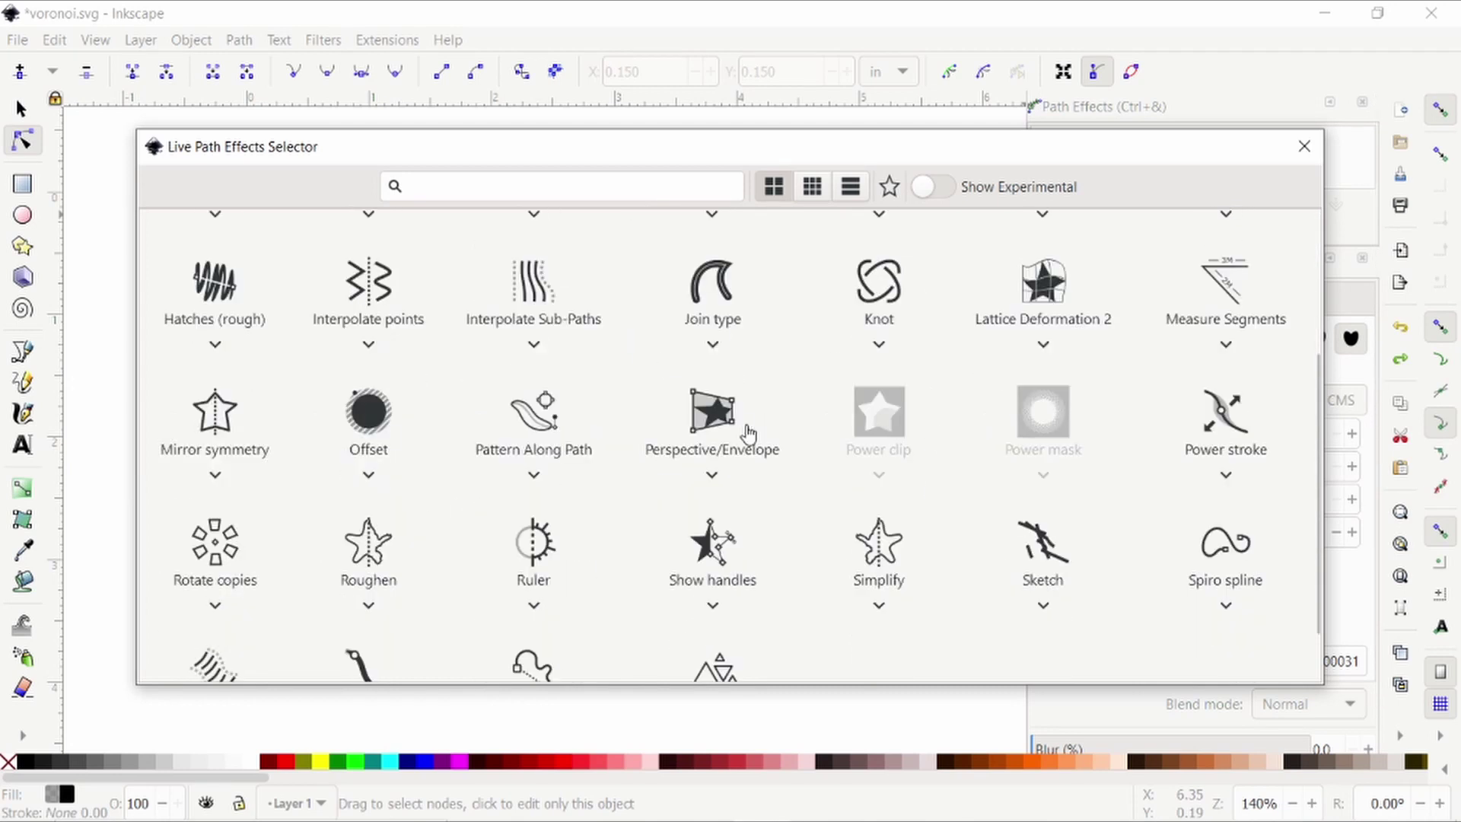
{"action": "scroll", "coordinate": [745, 429], "scroll_direction": "up", "scroll_amount": 5}
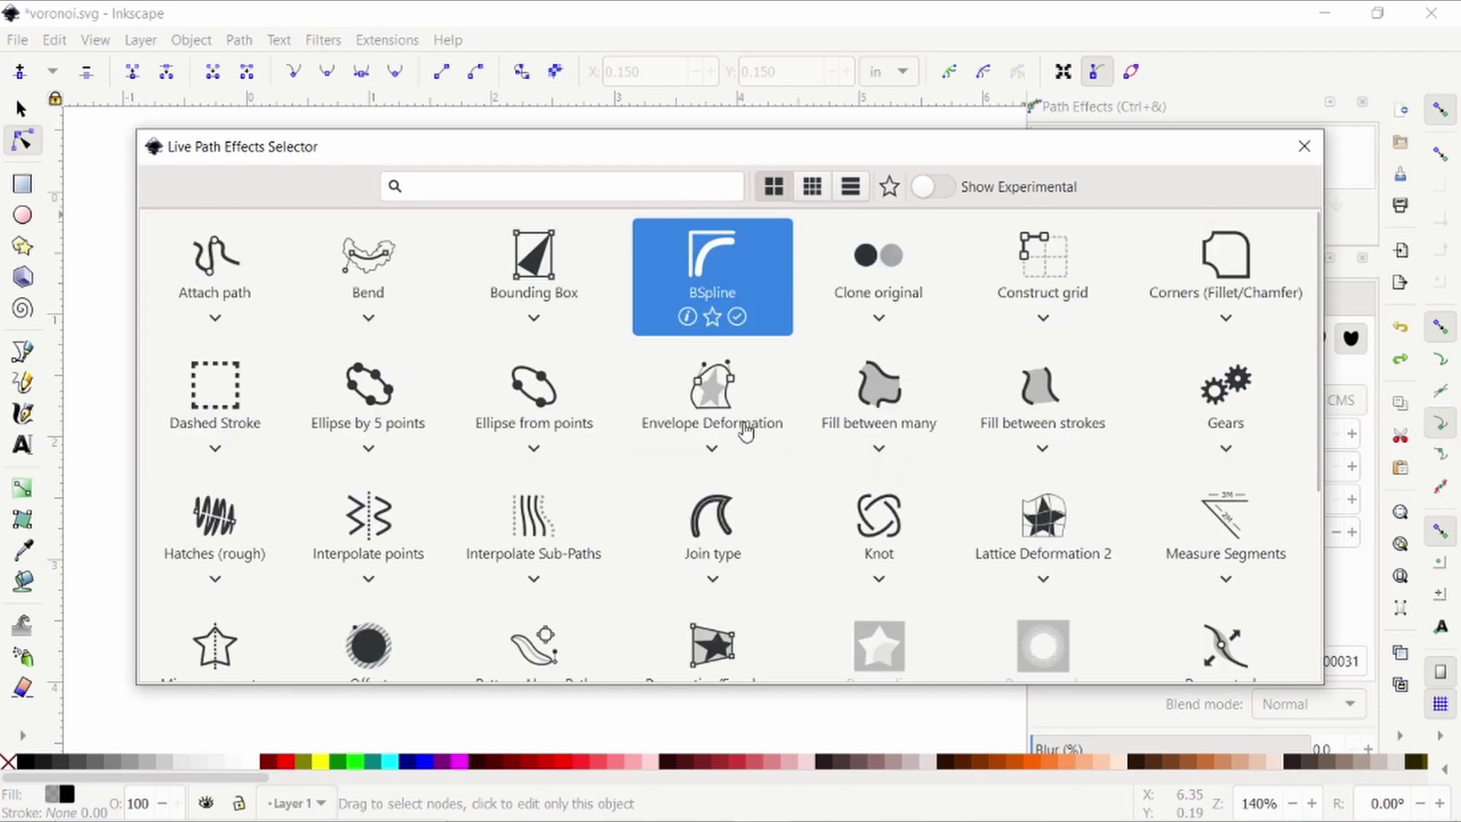
{"action": "left_click", "coordinate": [707, 247]}
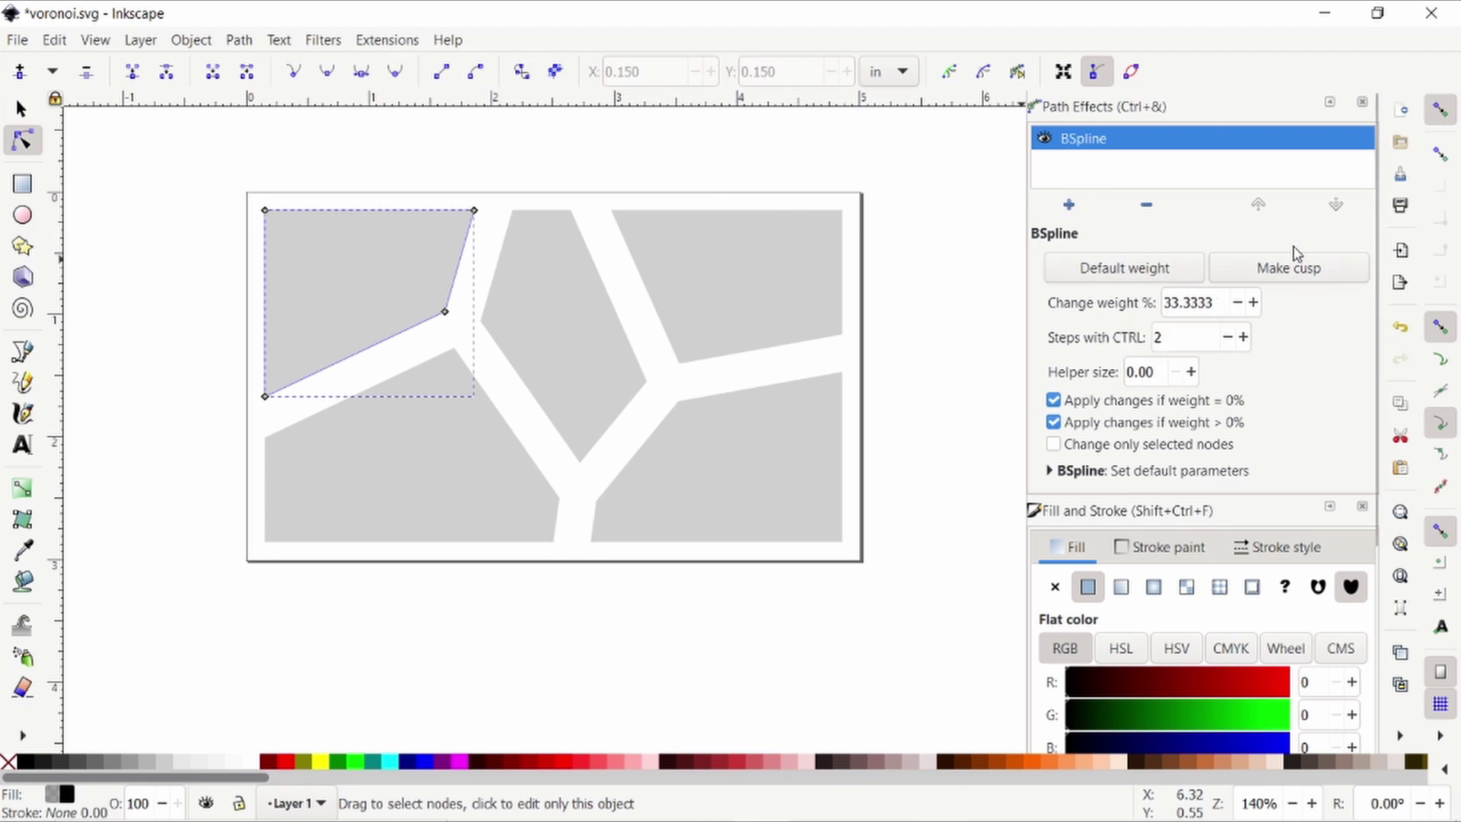
{"action": "double_click", "coordinate": [1184, 308]}
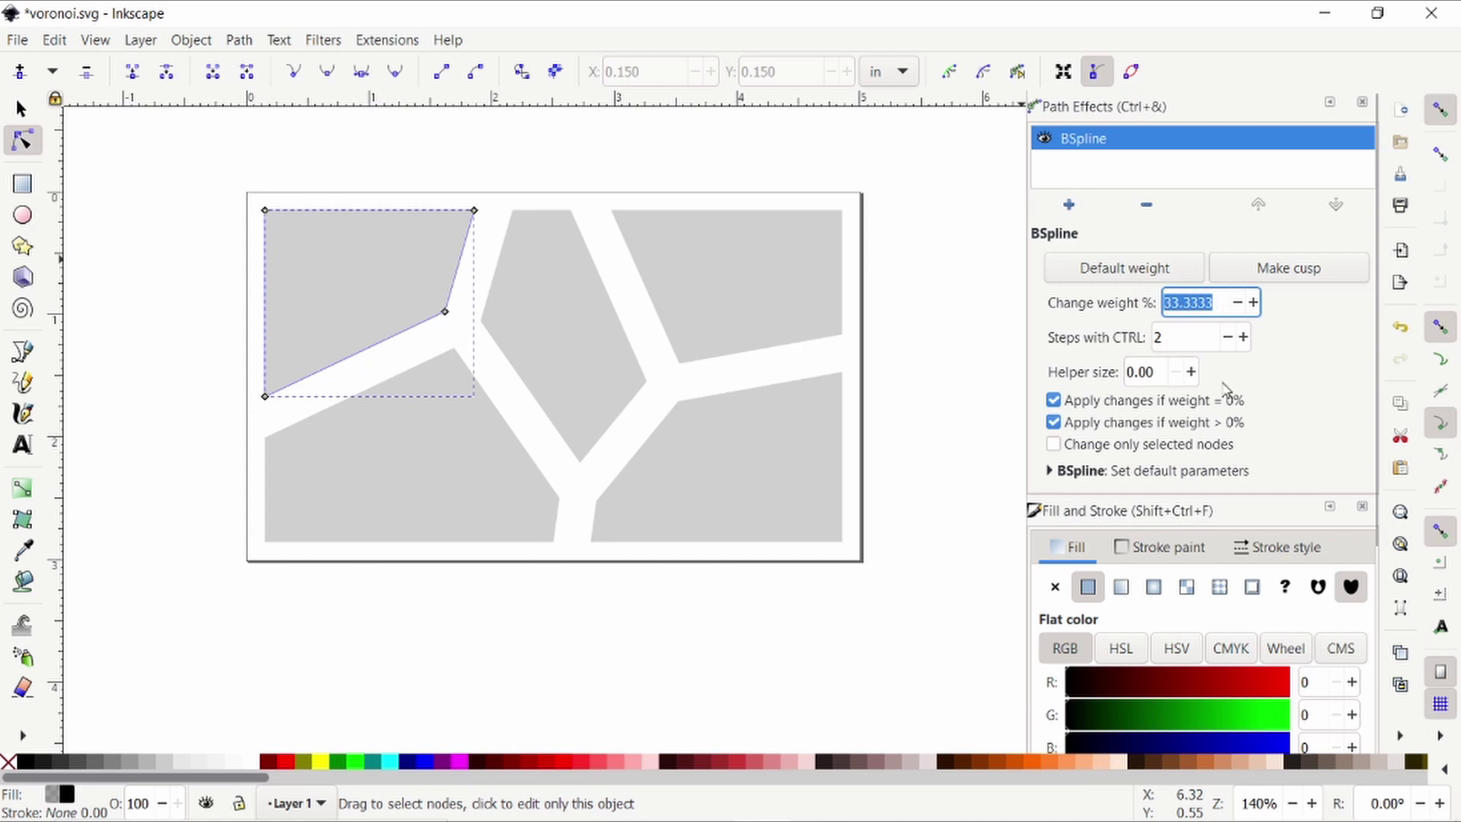
{"action": "type", "text": "15"}
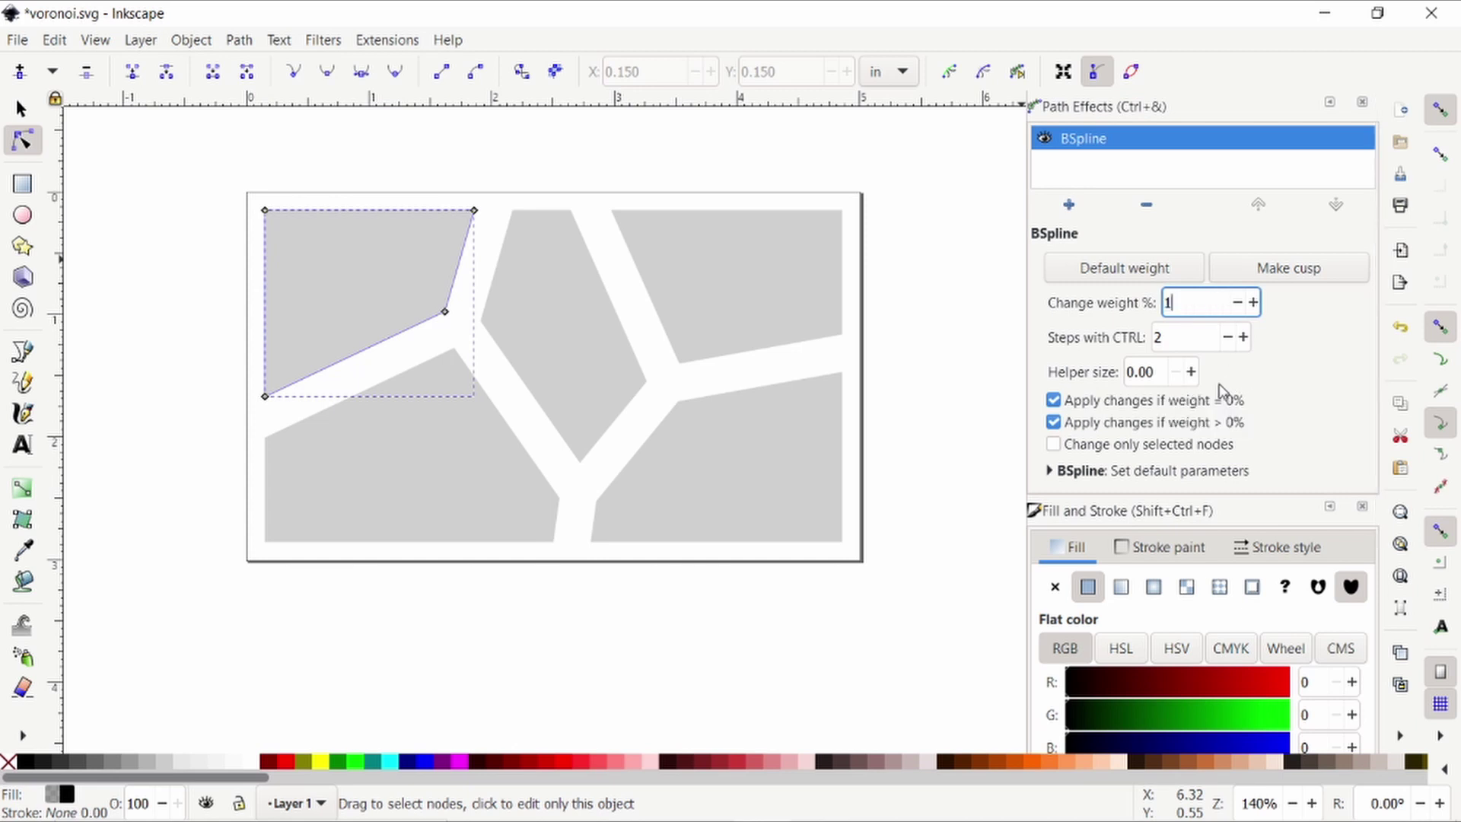
{"action": "key", "text": "Return"}
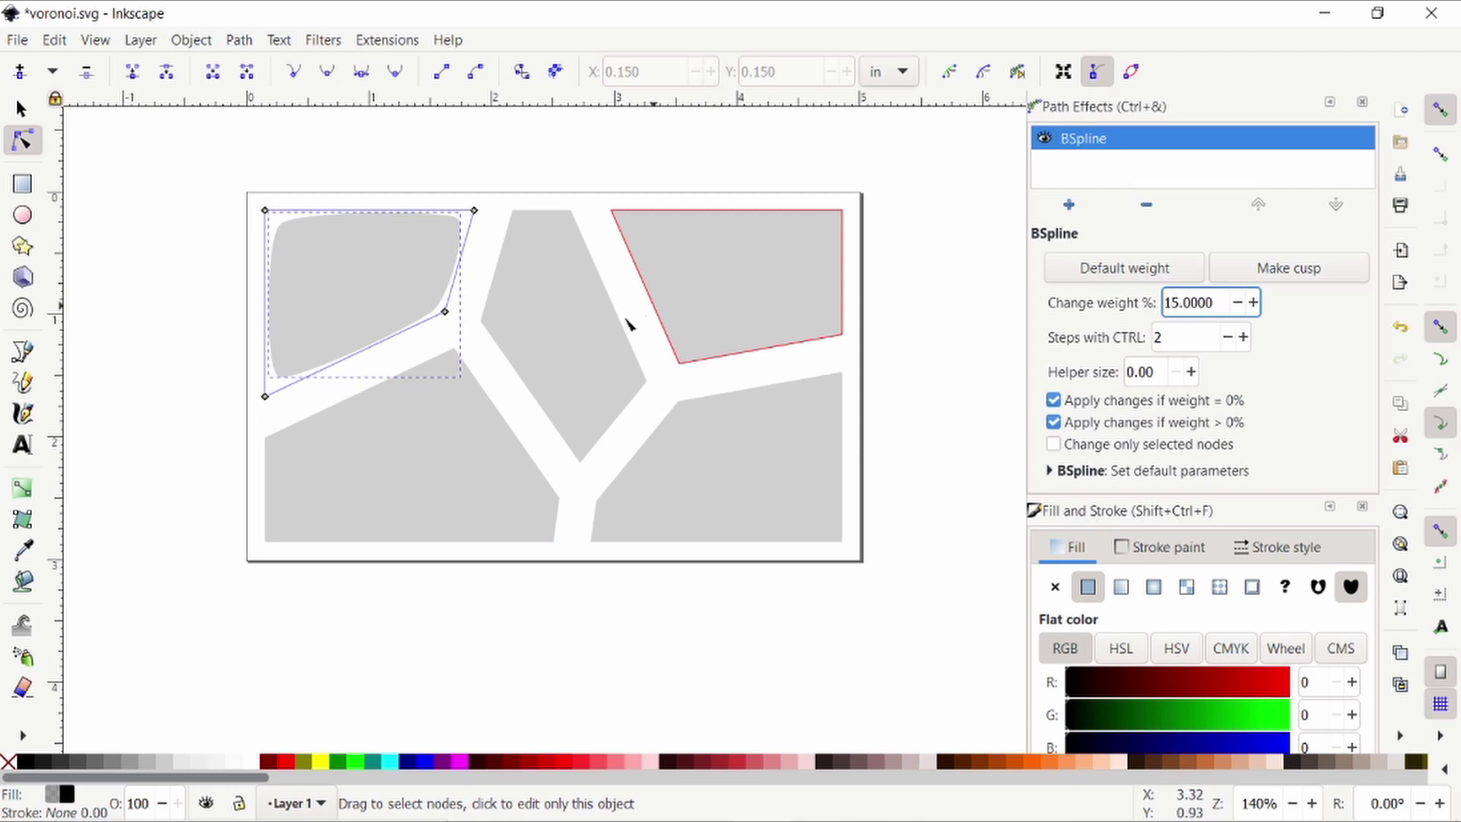
Add a BSpline path effect to the middle and top-right cells
{"action": "left_click", "coordinate": [597, 335]}
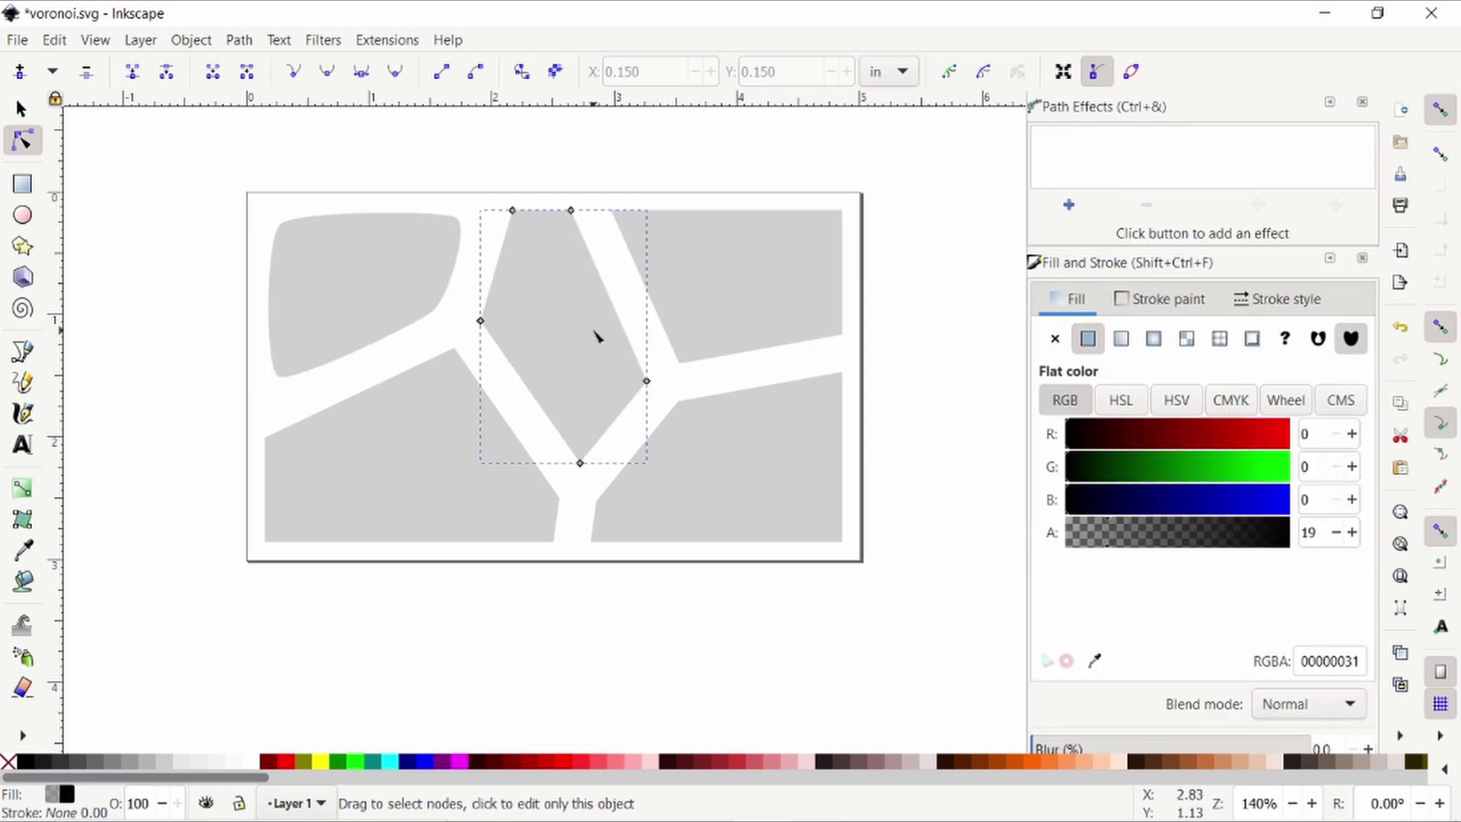
{"action": "left_click", "coordinate": [1068, 204]}
{"action": "double_click", "coordinate": [891, 348]}
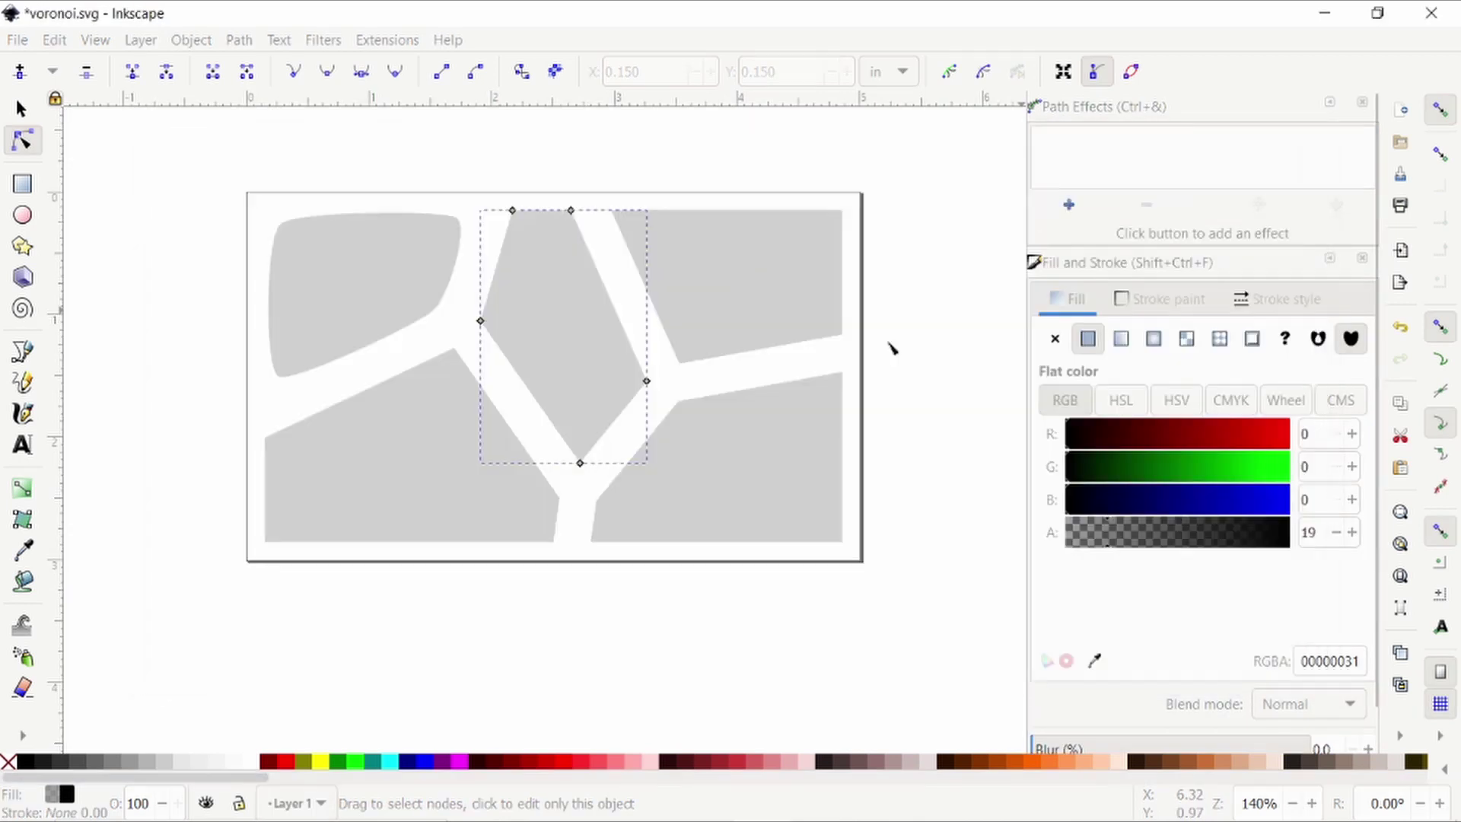
{"action": "left_click", "coordinate": [761, 274]}
{"action": "left_click", "coordinate": [1069, 204]}
{"action": "double_click", "coordinate": [744, 300]}
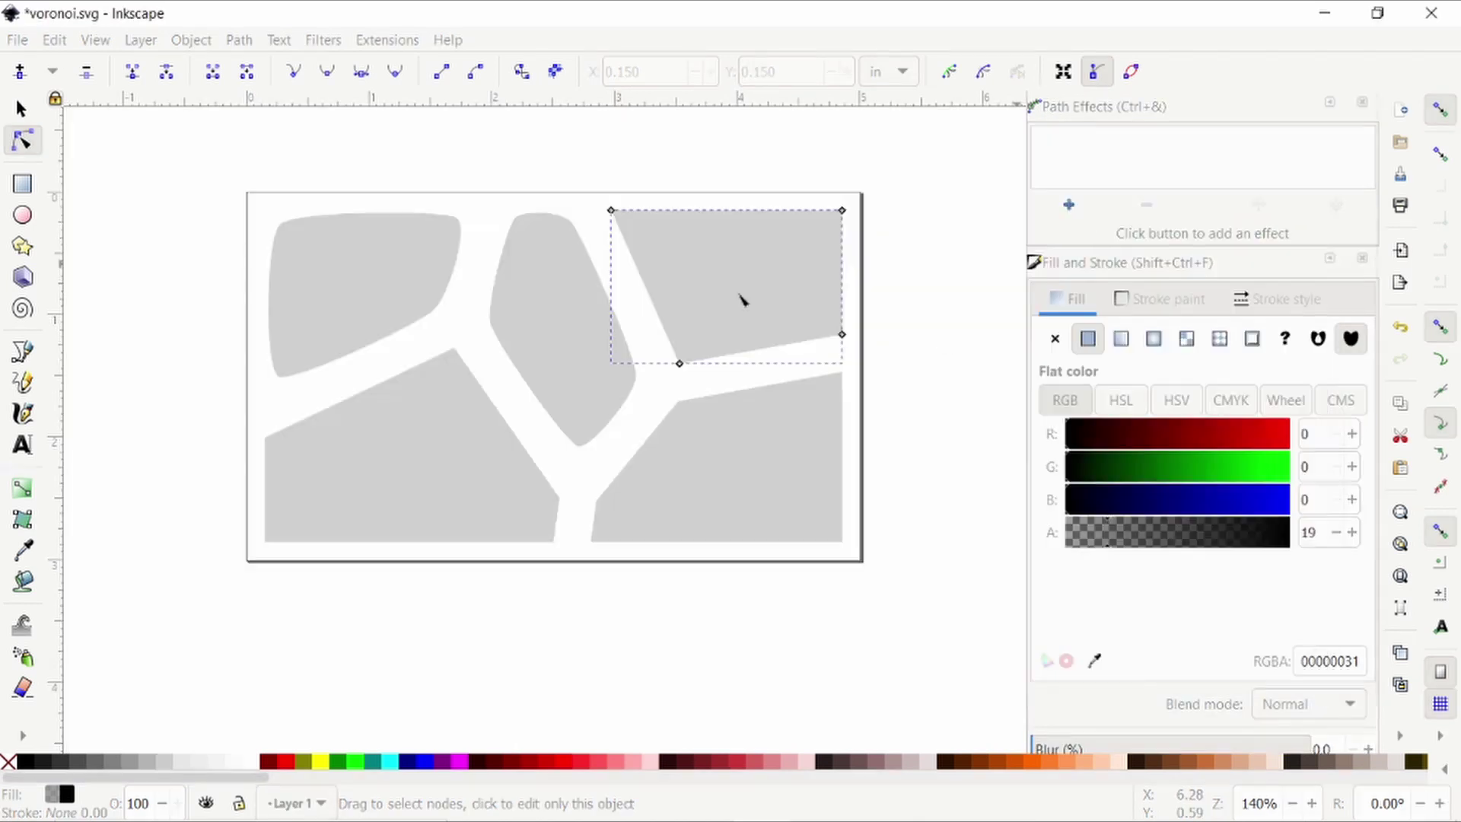
Give the bottom-left and bottom-right cells a BSpline effect with weight 15
{"action": "left_click", "coordinate": [411, 472]}
{"action": "left_click", "coordinate": [1068, 204]}
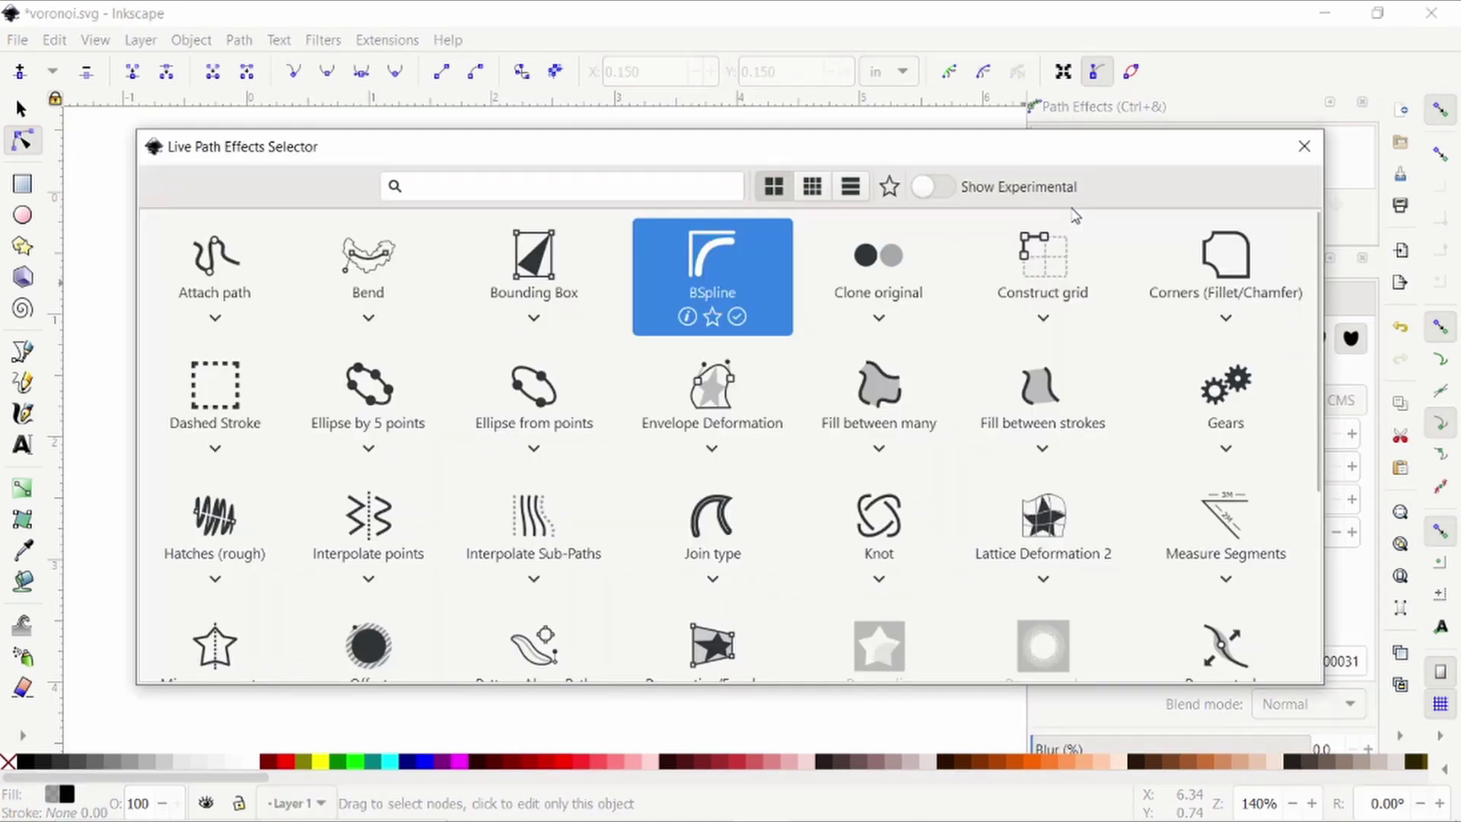
{"action": "double_click", "coordinate": [713, 274]}
{"action": "triple_click", "coordinate": [1191, 302]}
{"action": "type", "text": "15"}
{"action": "key", "text": "Return"}
{"action": "left_click", "coordinate": [730, 464]}
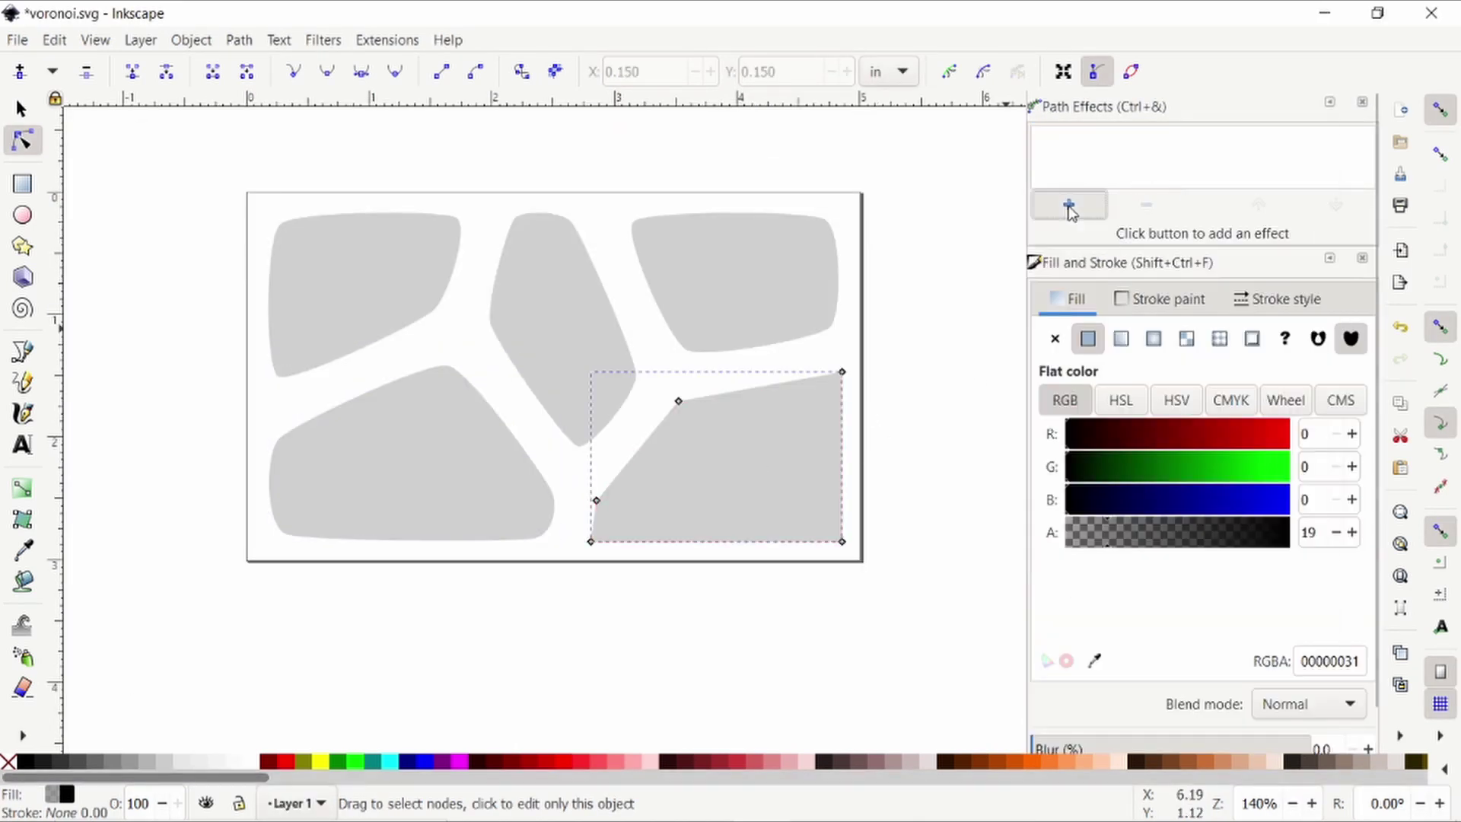
{"action": "left_click", "coordinate": [1069, 204]}
{"action": "double_click", "coordinate": [714, 274]}
{"action": "triple_click", "coordinate": [1191, 302]}
{"action": "type", "text": "15"}
{"action": "key", "text": "Return"}
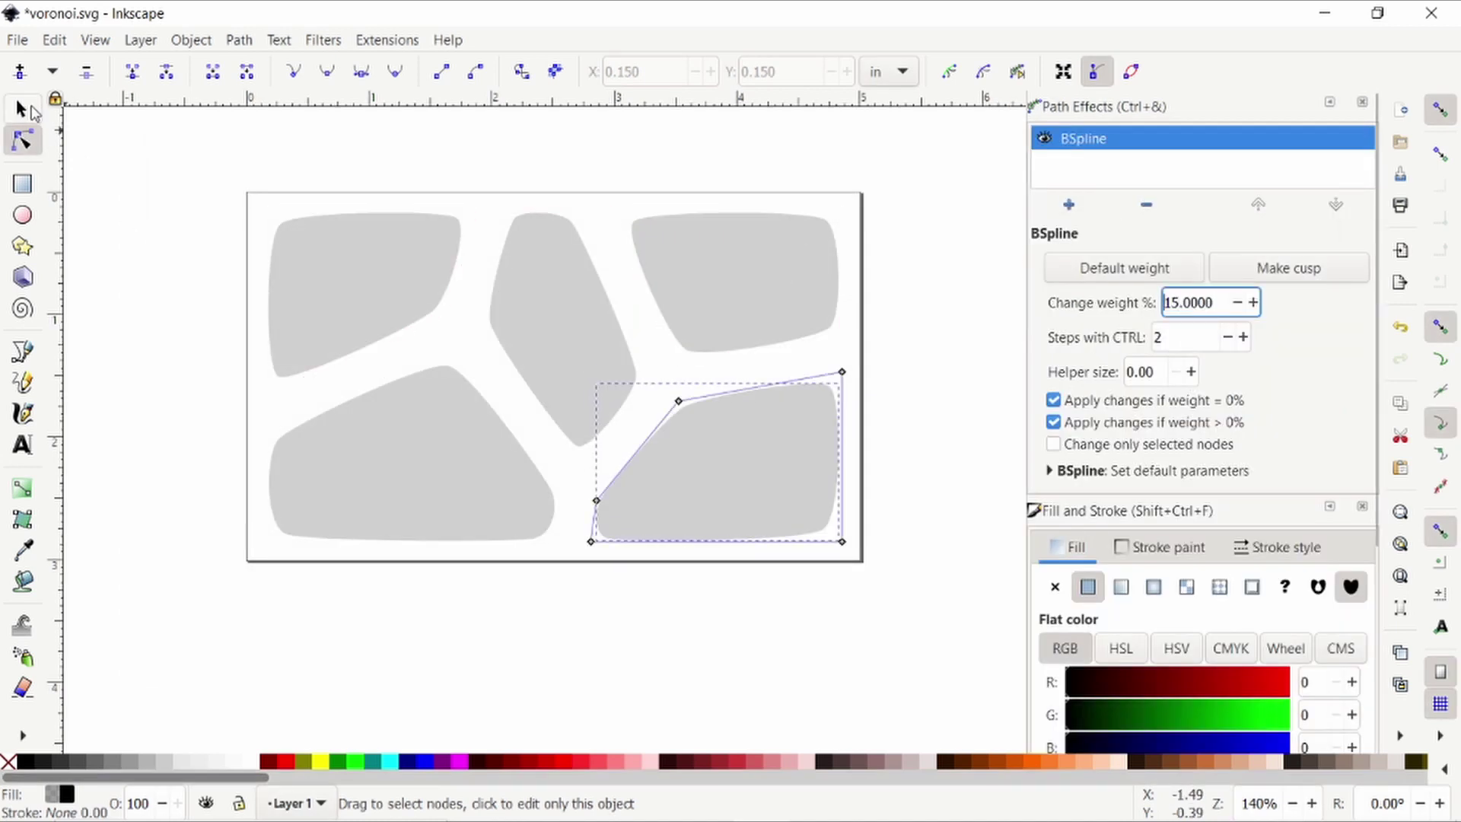
Select each of the five cells in turn with the Selector tool to verify their rounding
{"action": "left_click", "coordinate": [25, 109]}
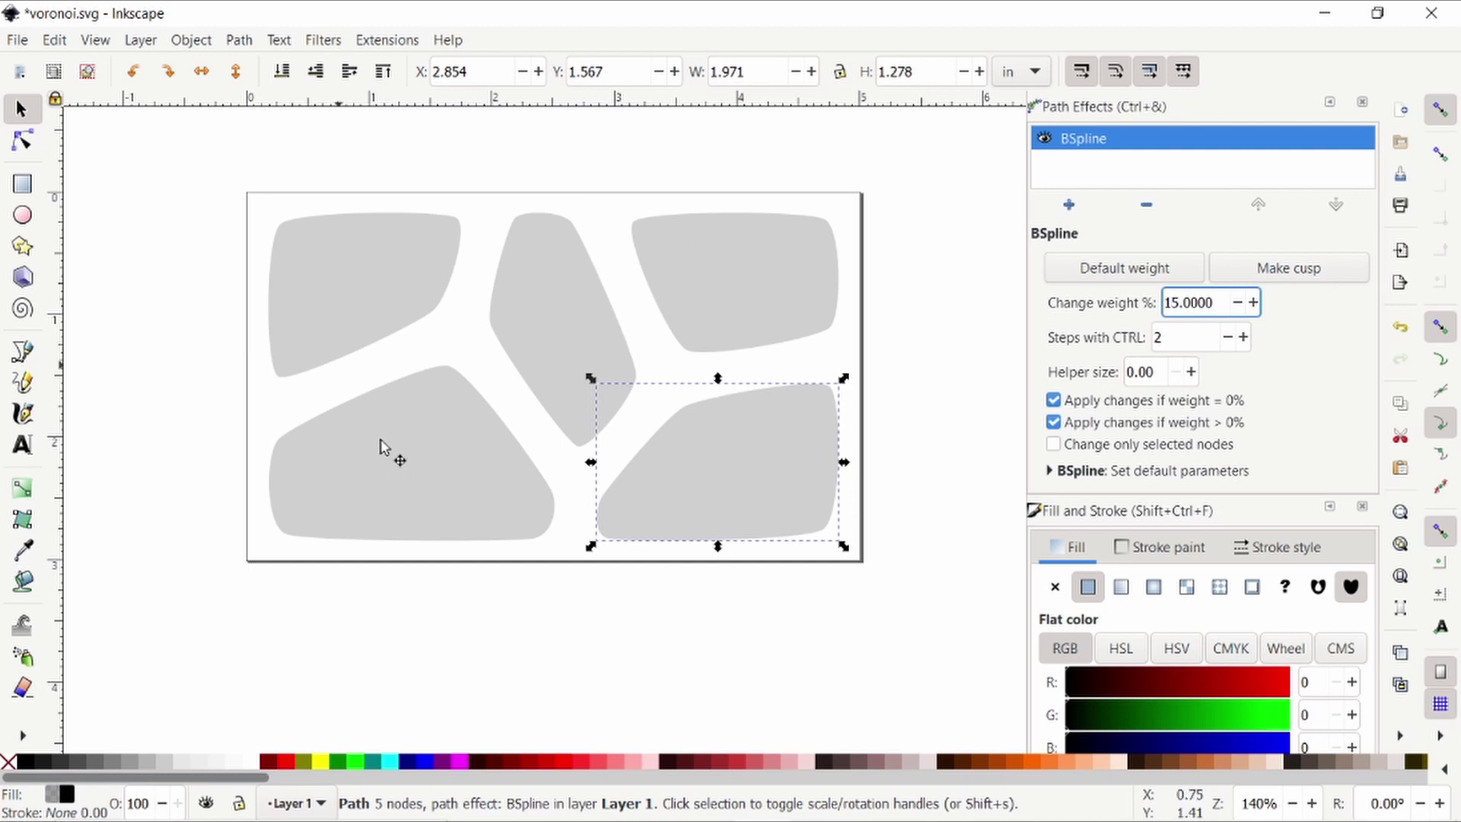
{"action": "left_click", "coordinate": [791, 275]}
{"action": "left_click", "coordinate": [582, 308]}
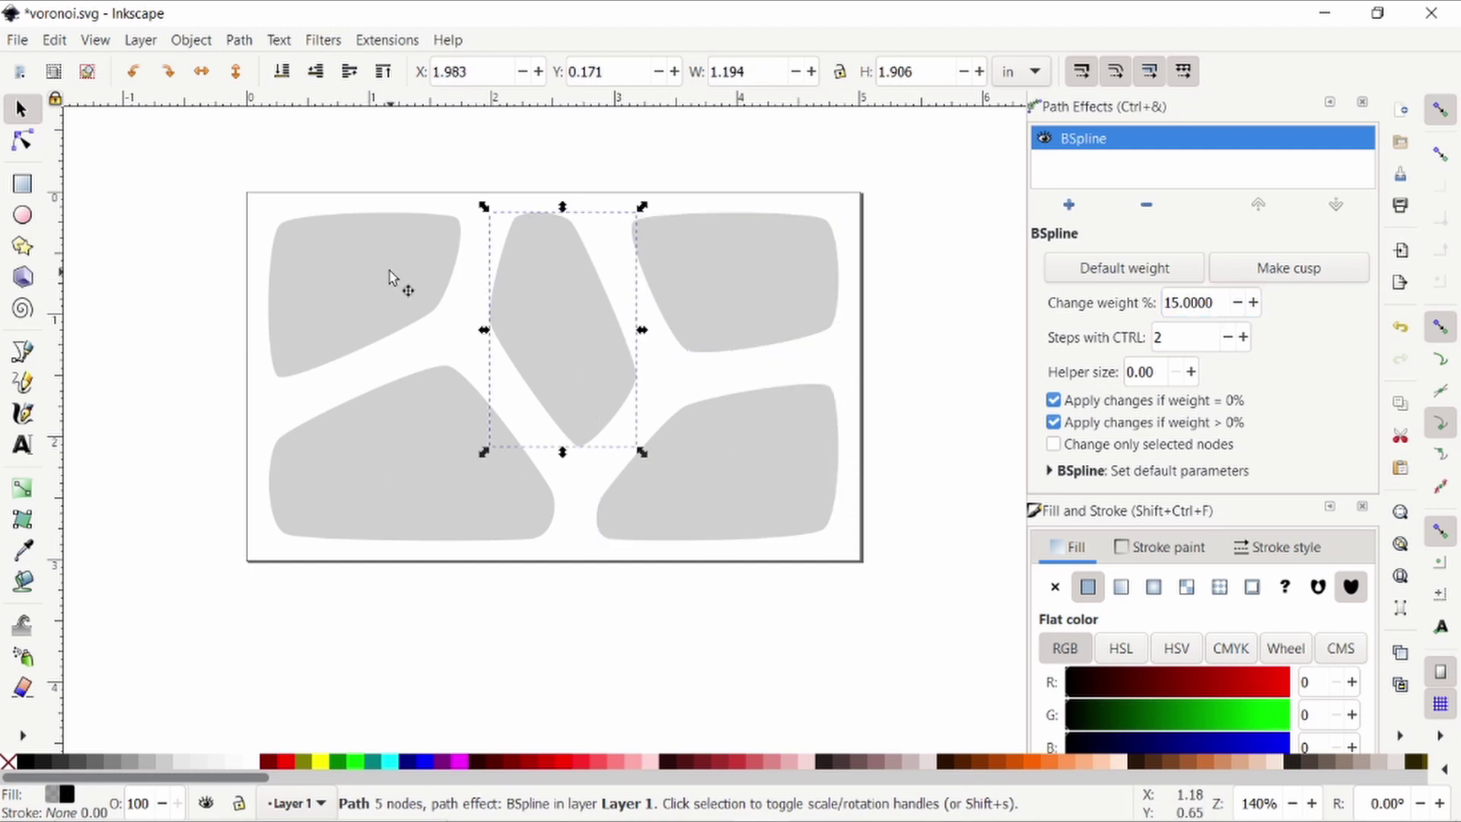
{"action": "left_click", "coordinate": [394, 278]}
{"action": "left_click", "coordinate": [517, 426]}
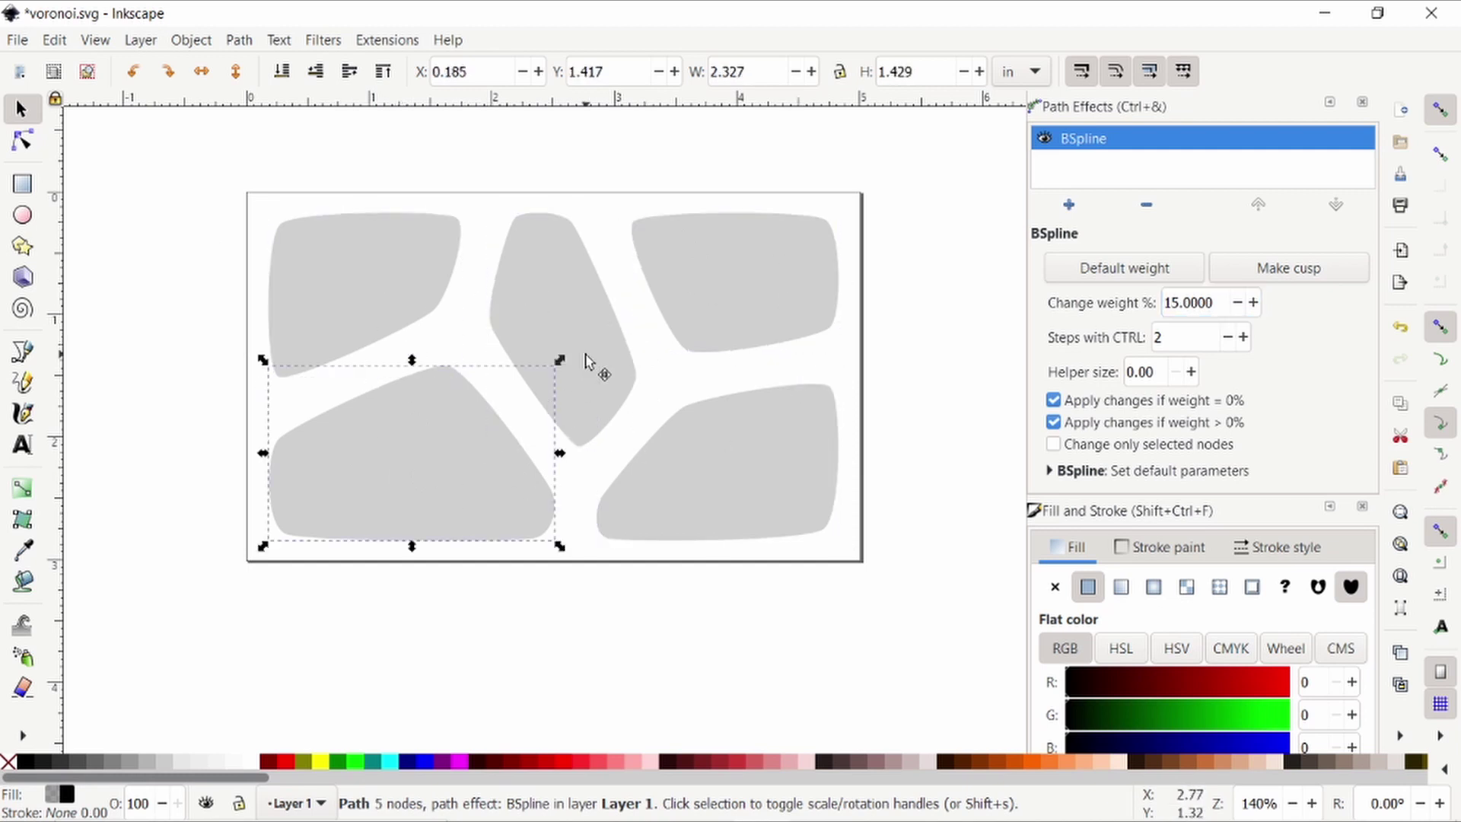
{"action": "left_click", "coordinate": [592, 369]}
{"action": "left_click", "coordinate": [724, 489]}
{"action": "left_click", "coordinate": [764, 295]}
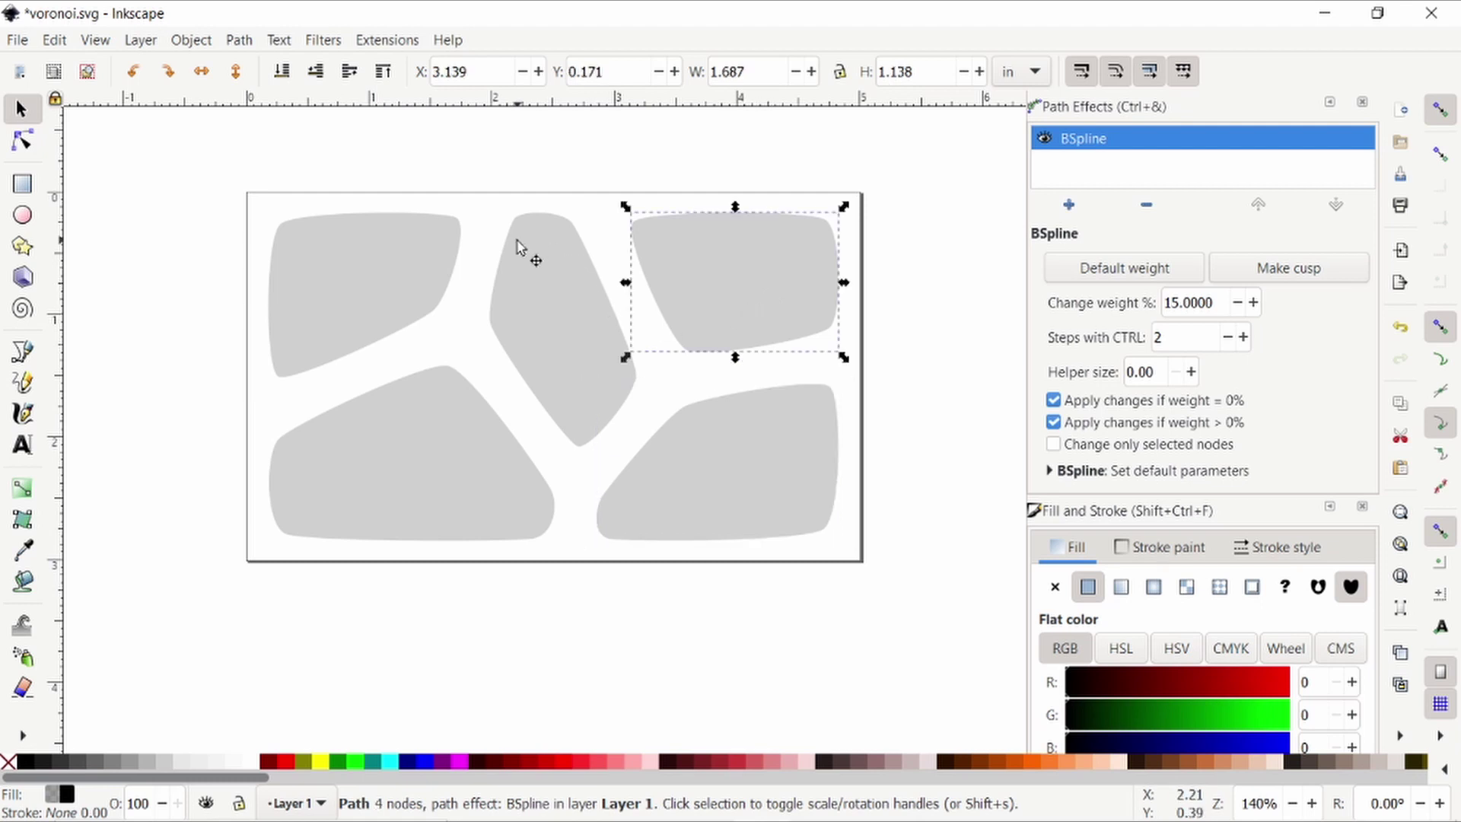
{"action": "left_click", "coordinate": [22, 142]}
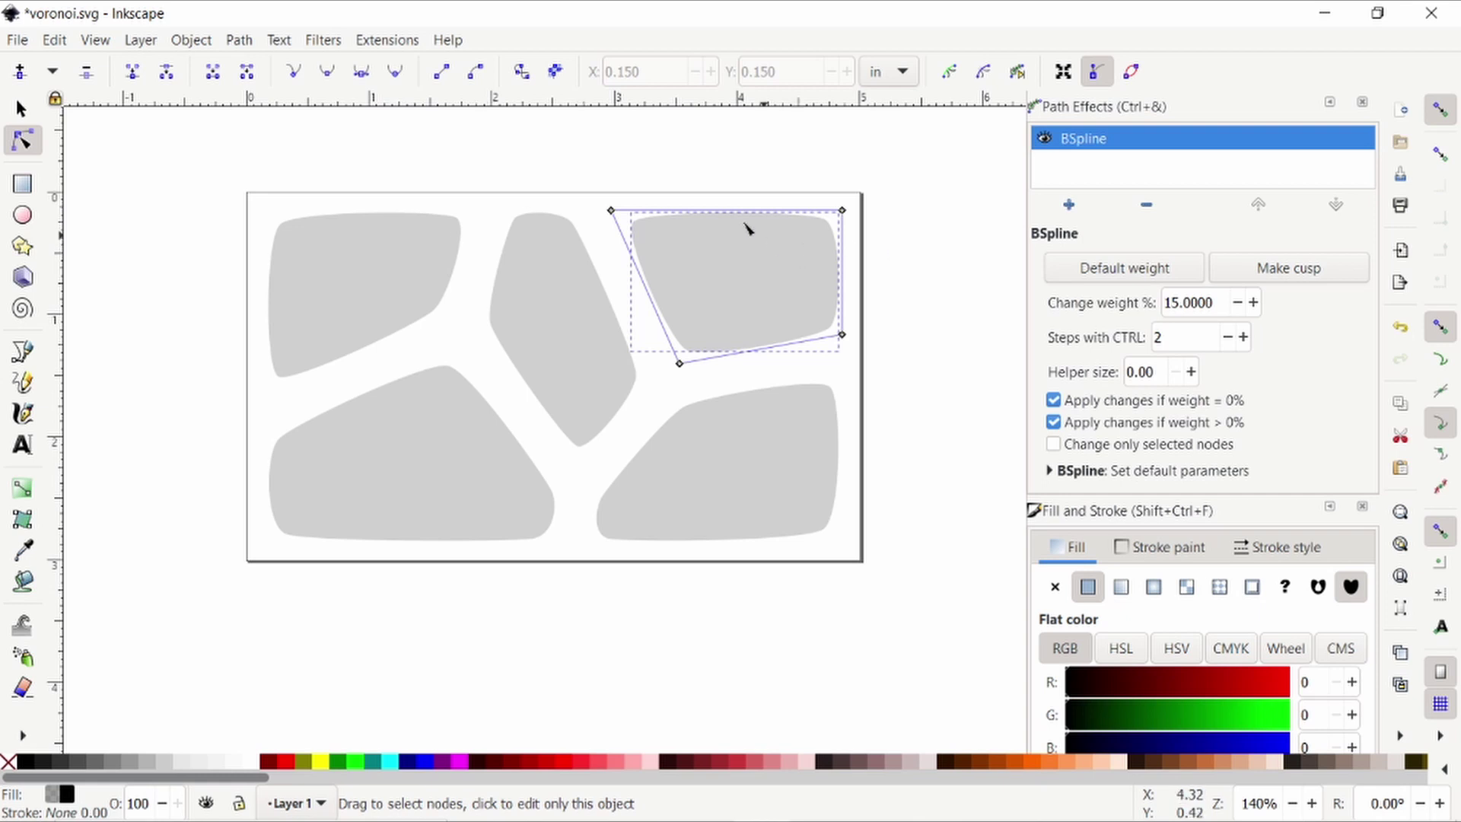
Convert the top-right cell to a real path with Path > Object to Path and inspect its nodes
{"action": "left_click", "coordinate": [236, 175]}
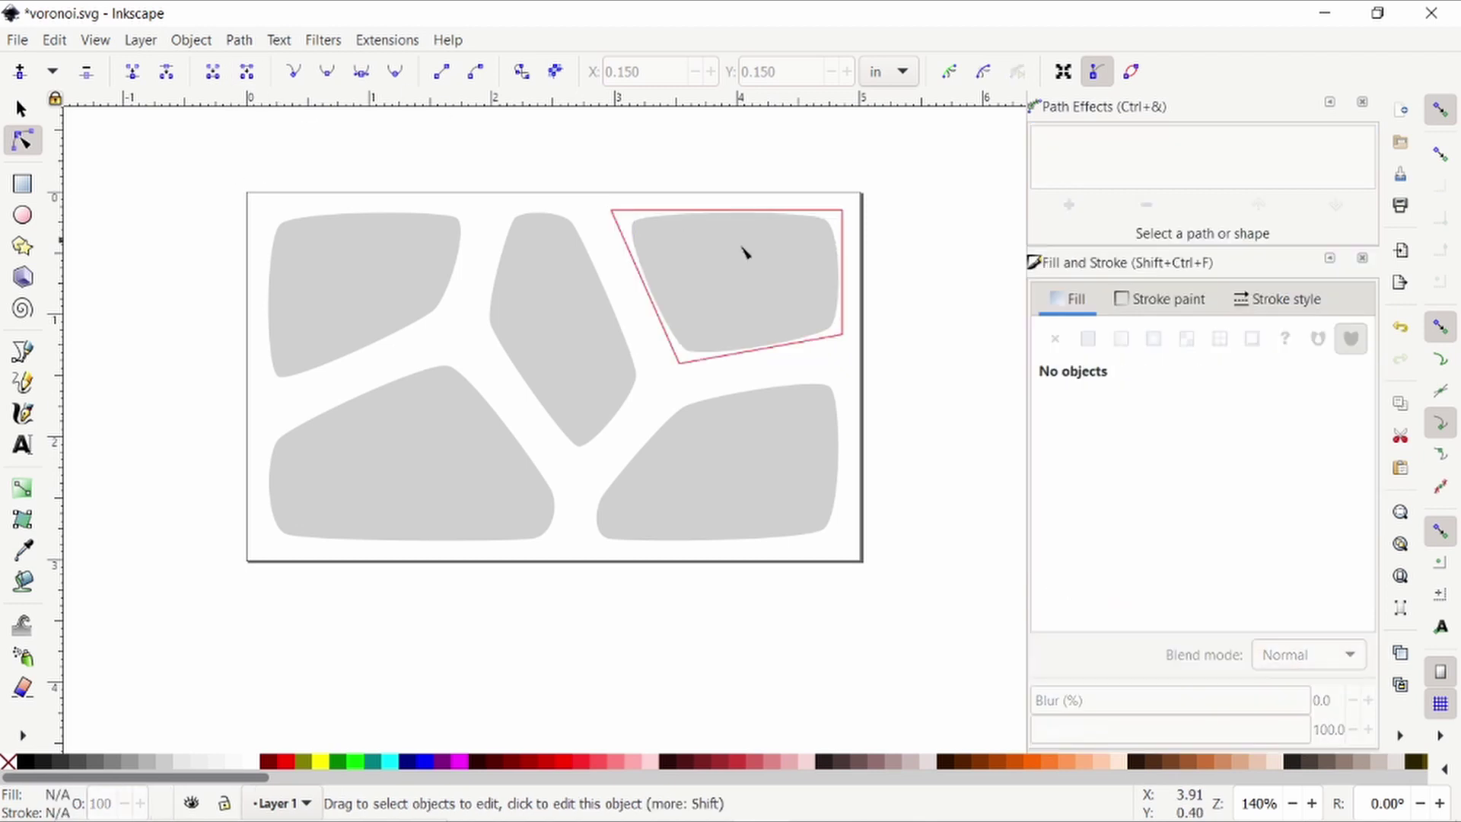
{"action": "left_click", "coordinate": [768, 265]}
{"action": "left_click", "coordinate": [239, 40]}
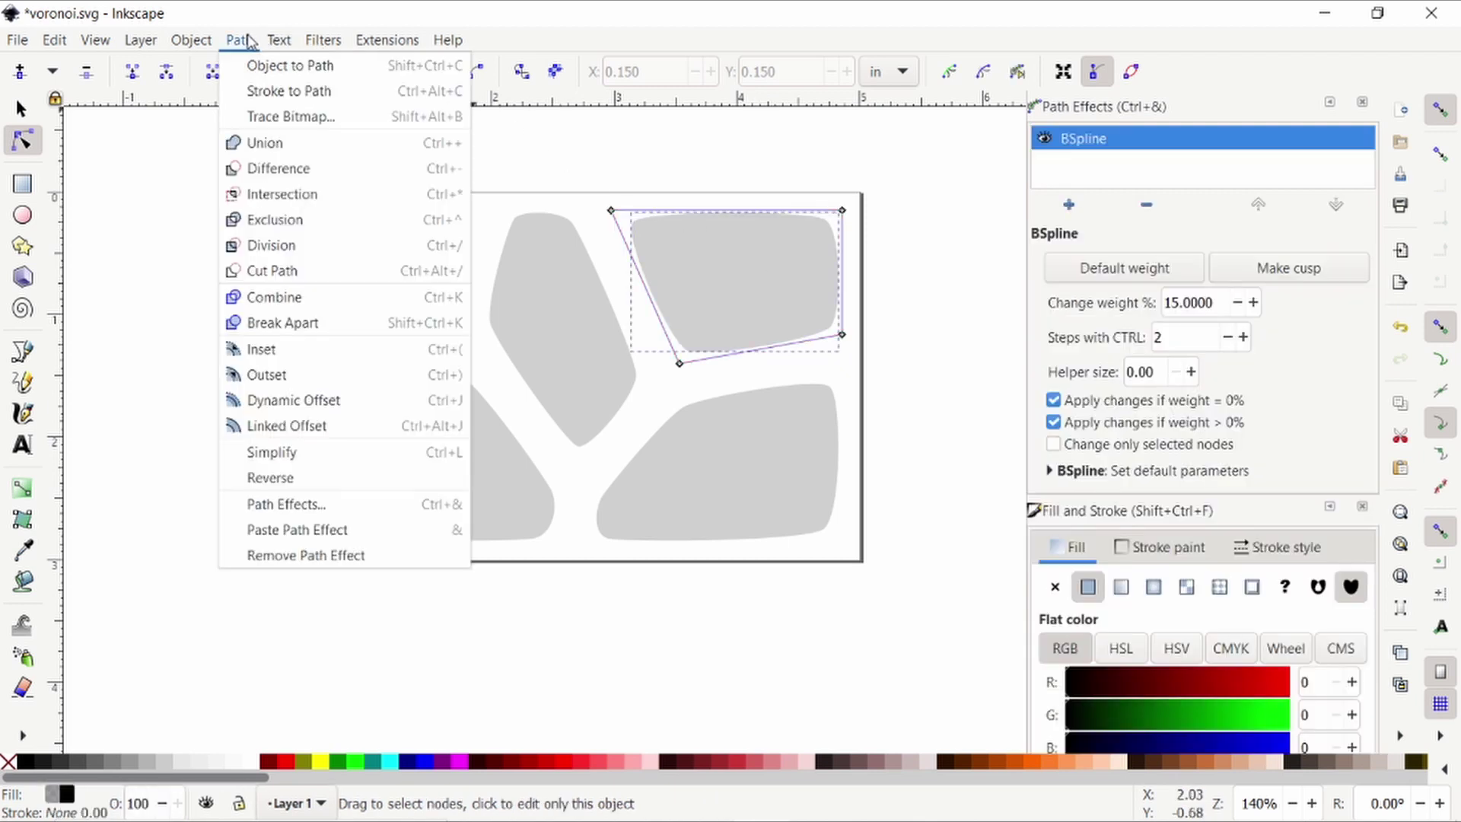
{"action": "left_click", "coordinate": [255, 66]}
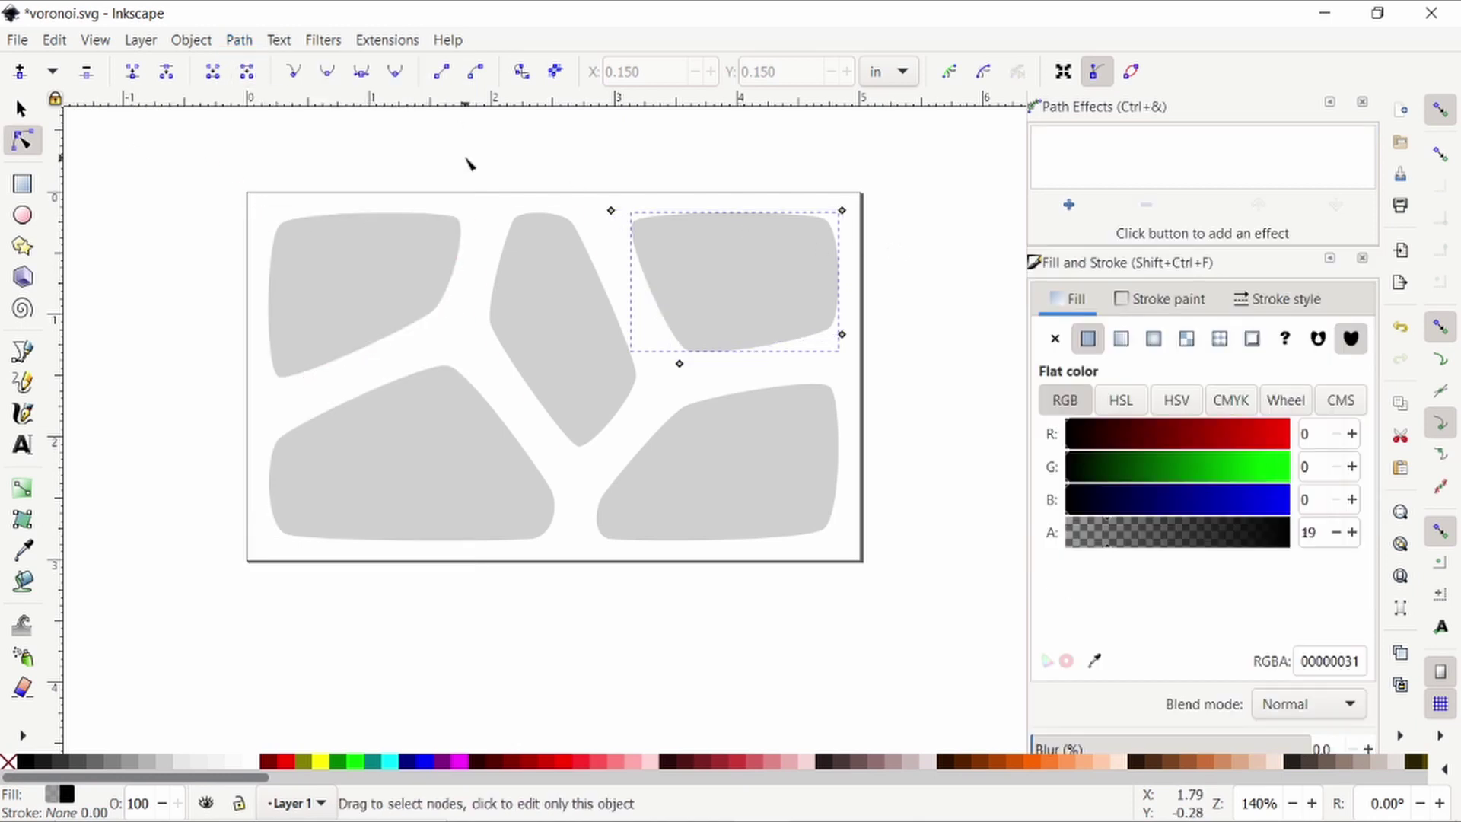
{"action": "key", "text": "Escape"}
{"action": "left_click", "coordinate": [760, 274]}
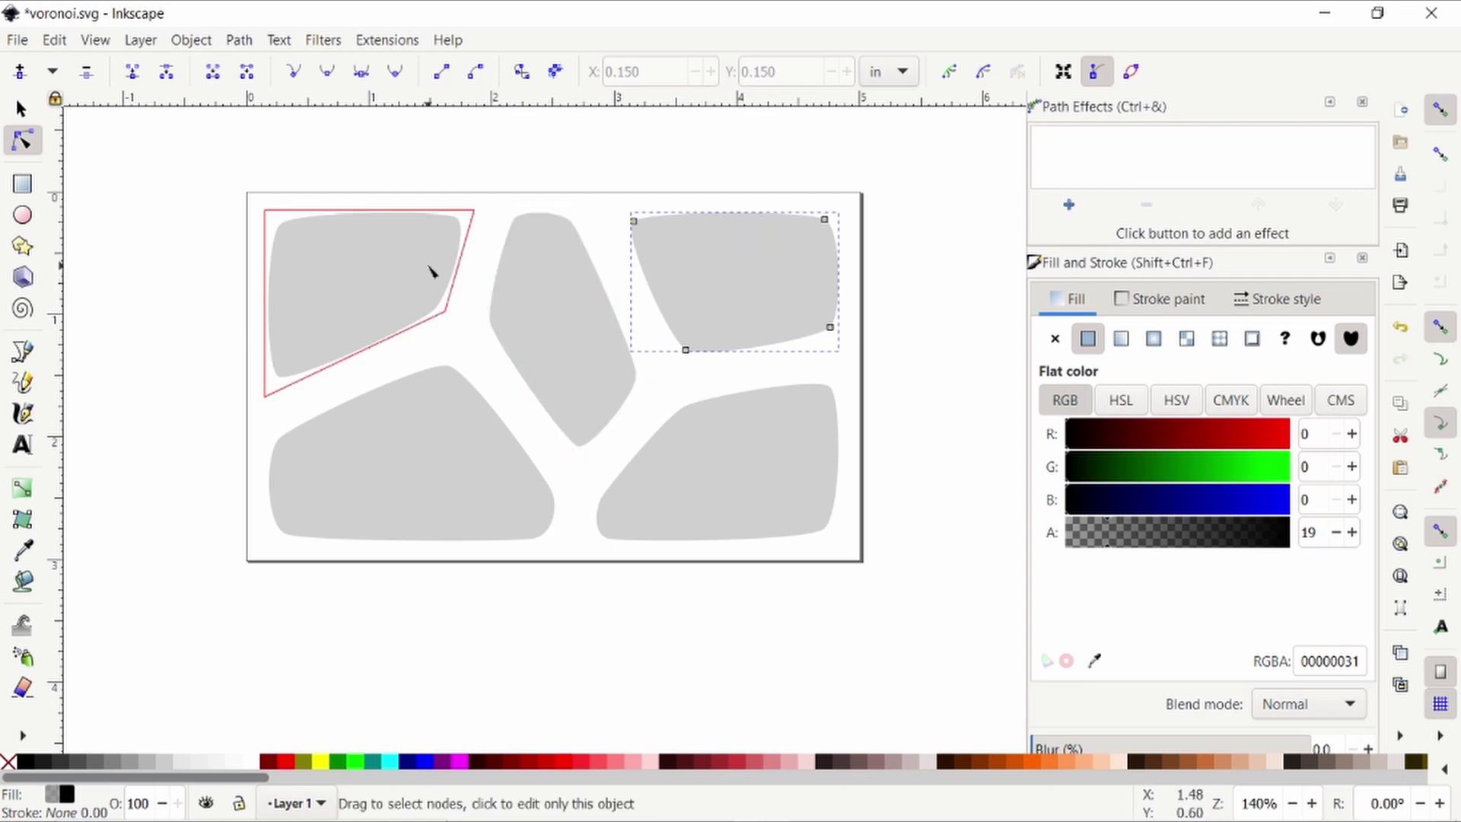
Select all five cells, apply Object to Path, check their nodes, then deselect everything
{"action": "left_click", "coordinate": [18, 110]}
{"action": "mouse_move", "coordinate": [187, 158]}
{"action": "left_mouse_down"}
{"action": "mouse_move", "coordinate": [230, 195]}
{"action": "mouse_move", "coordinate": [978, 515]}
{"action": "mouse_move", "coordinate": [947, 600]}
{"action": "left_mouse_up"}
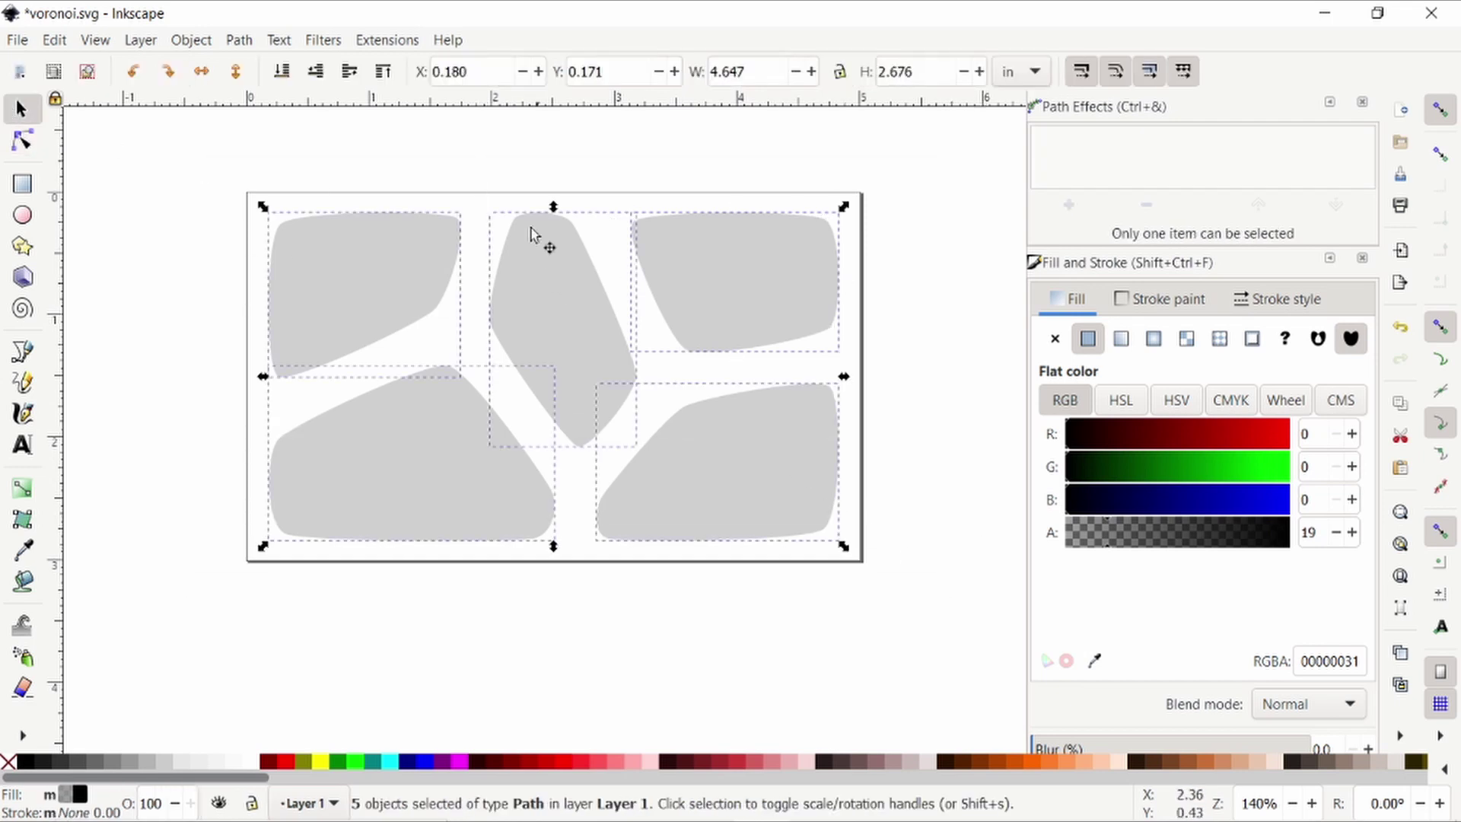
{"action": "left_click", "coordinate": [248, 43]}
{"action": "left_click", "coordinate": [259, 67]}
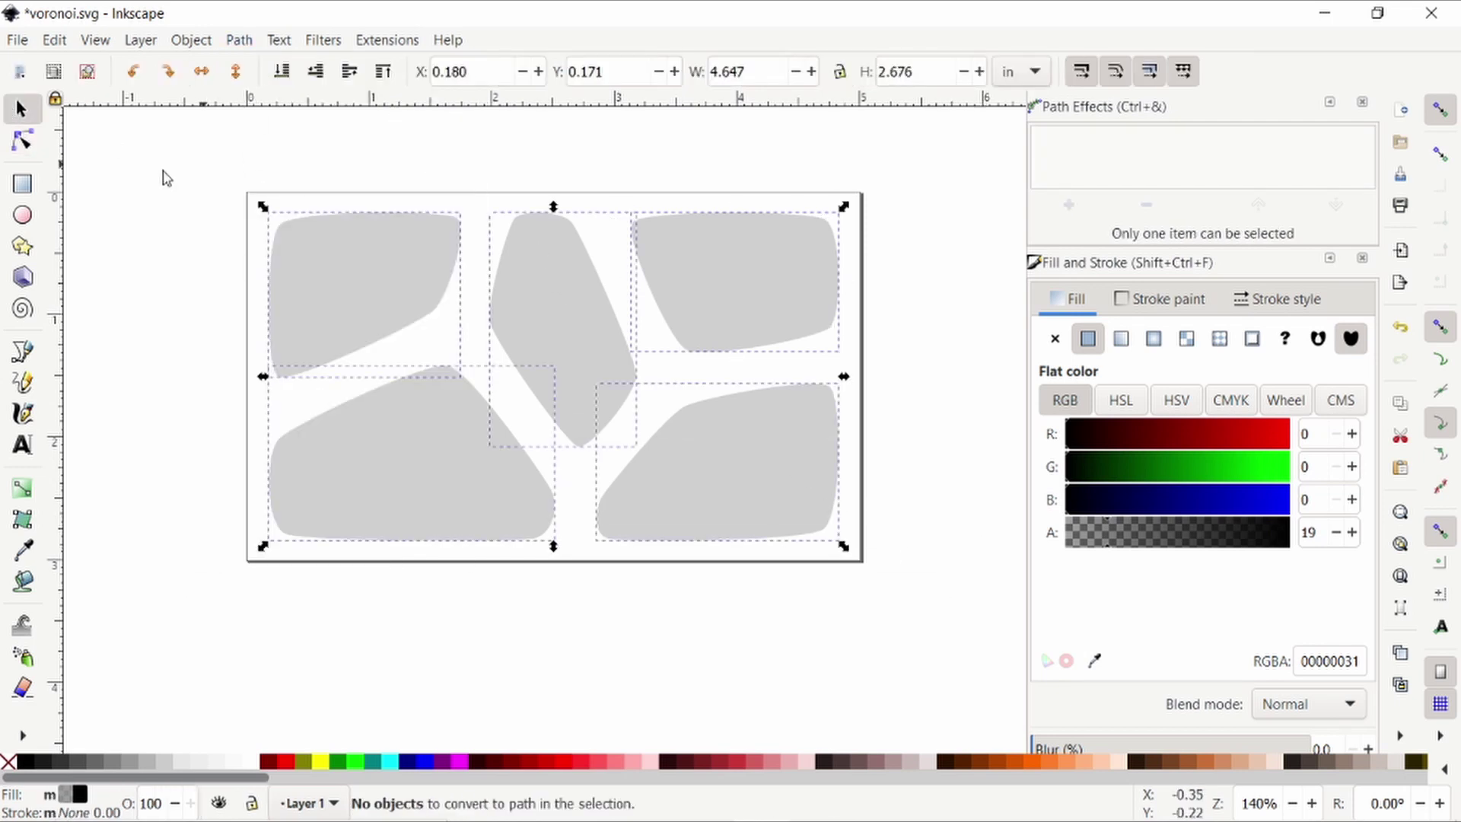
{"action": "left_click", "coordinate": [23, 142]}
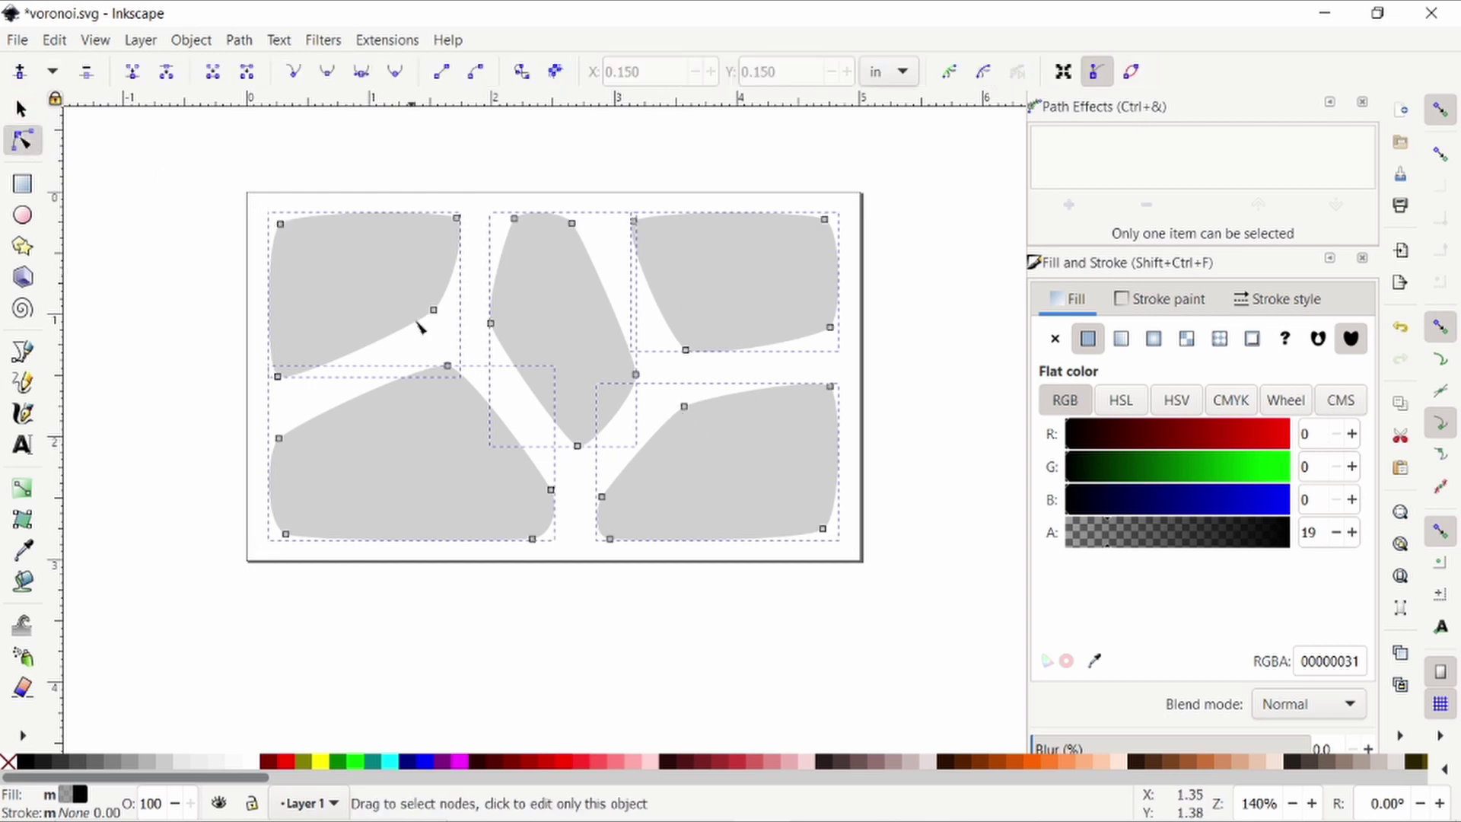
{"action": "left_click", "coordinate": [927, 354]}
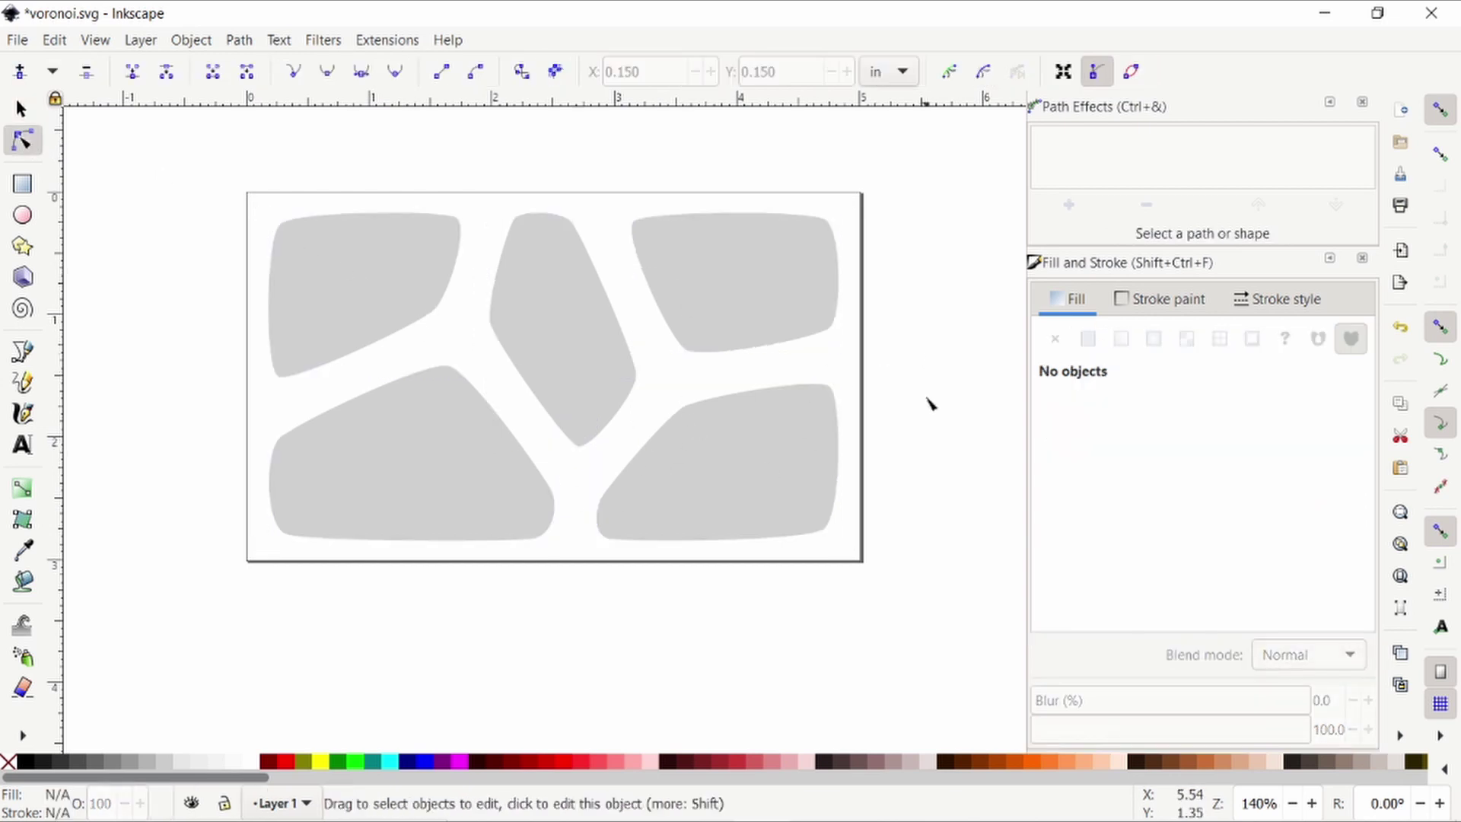
{"action": "left_click", "coordinate": [22, 109]}
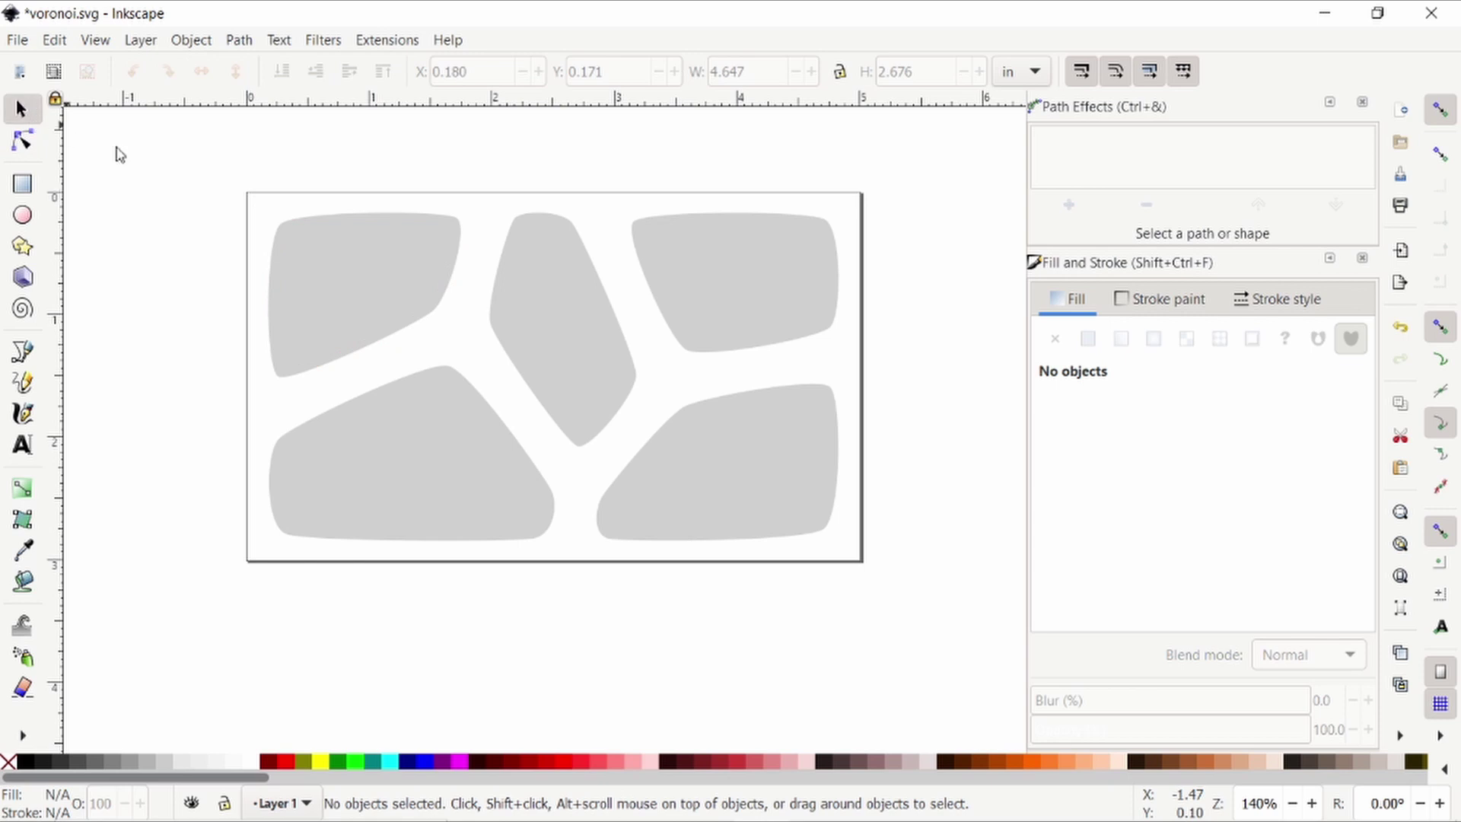